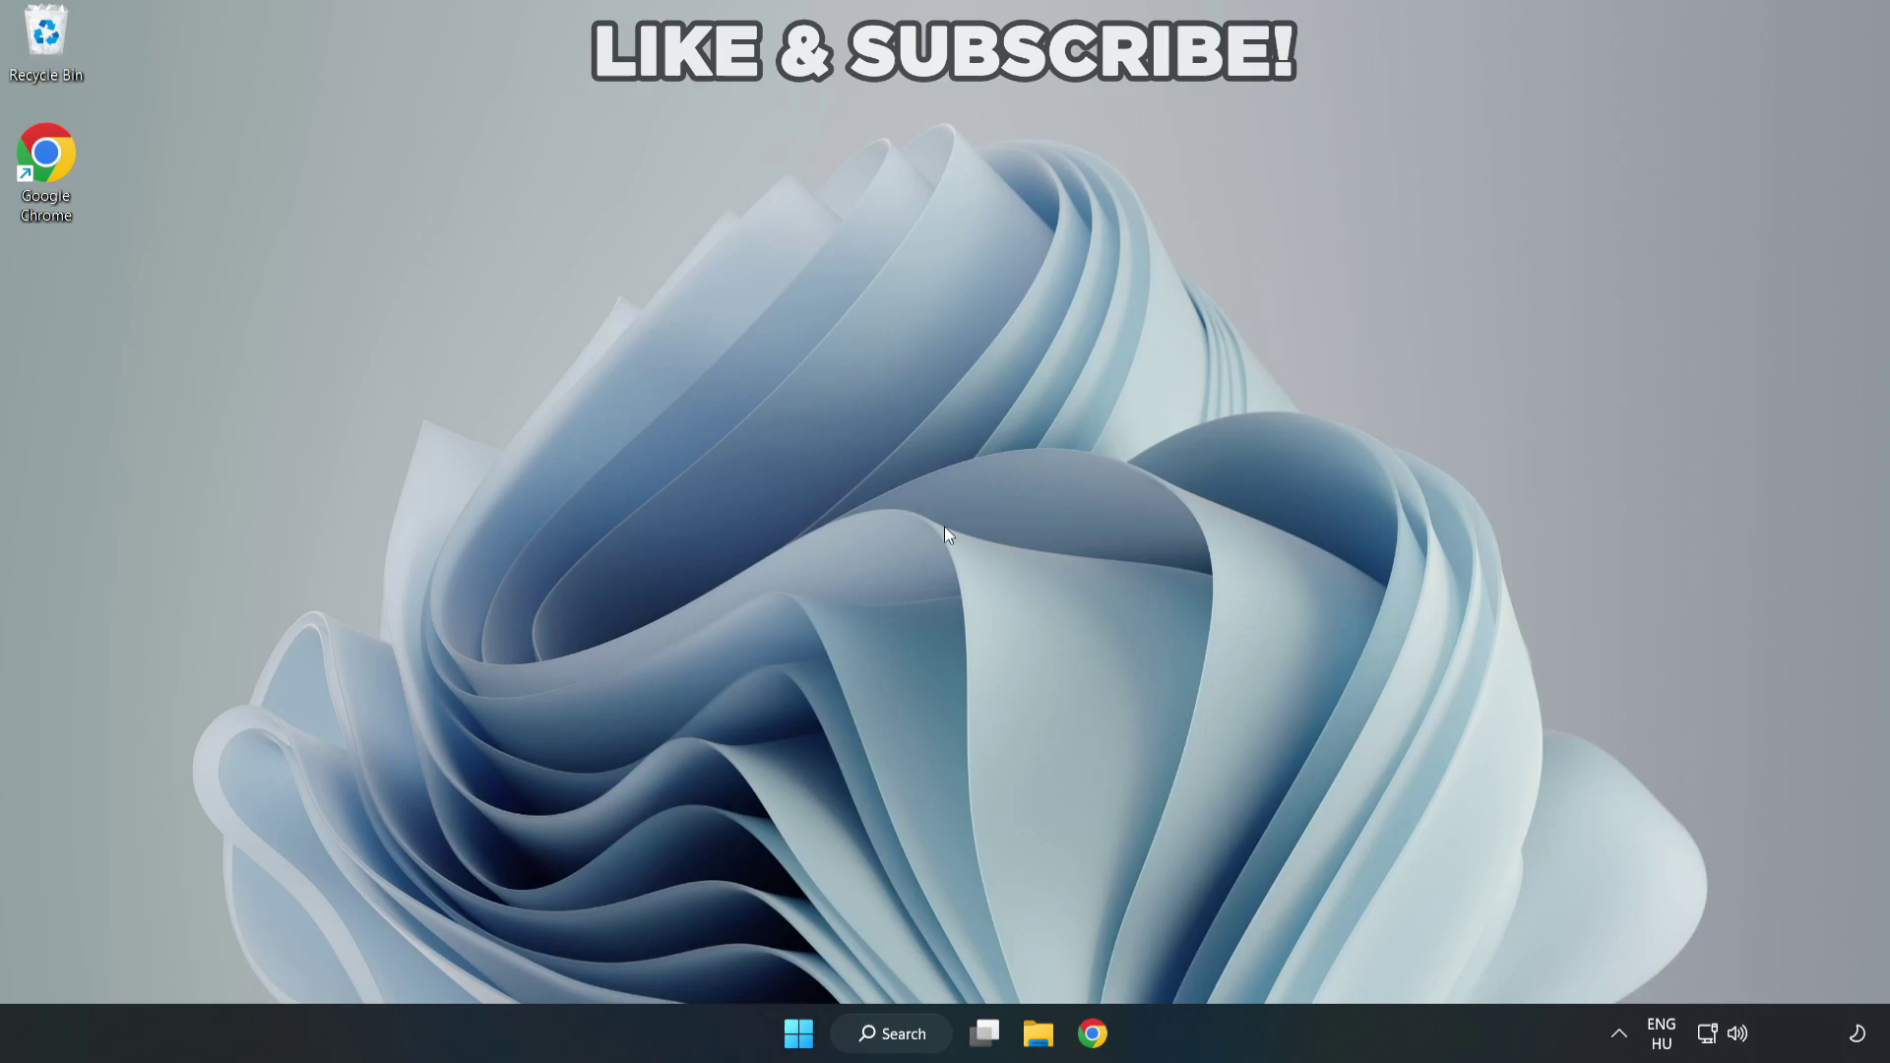
Search Windows for 'device manager' and launch Device Manager from the results.
{"action": "left_click", "coordinate": [902, 1038]}
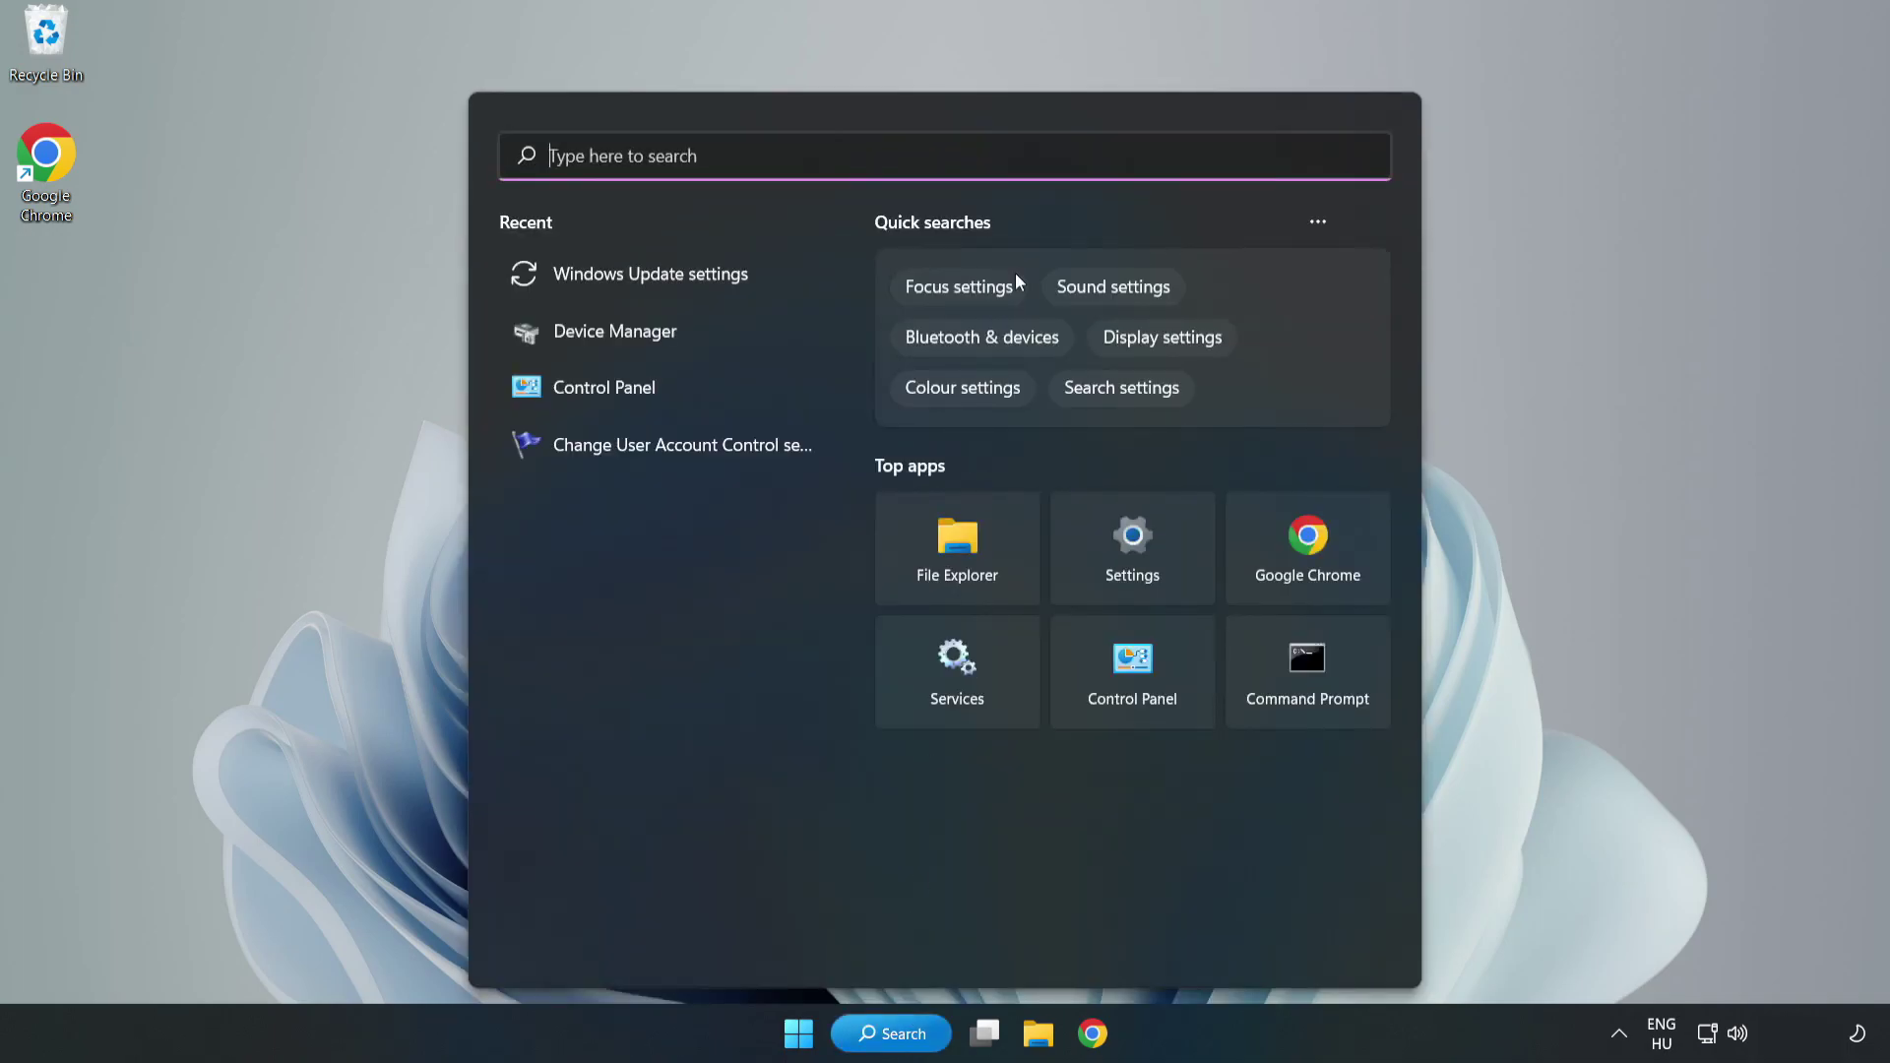
{"action": "type", "text": "device m"}
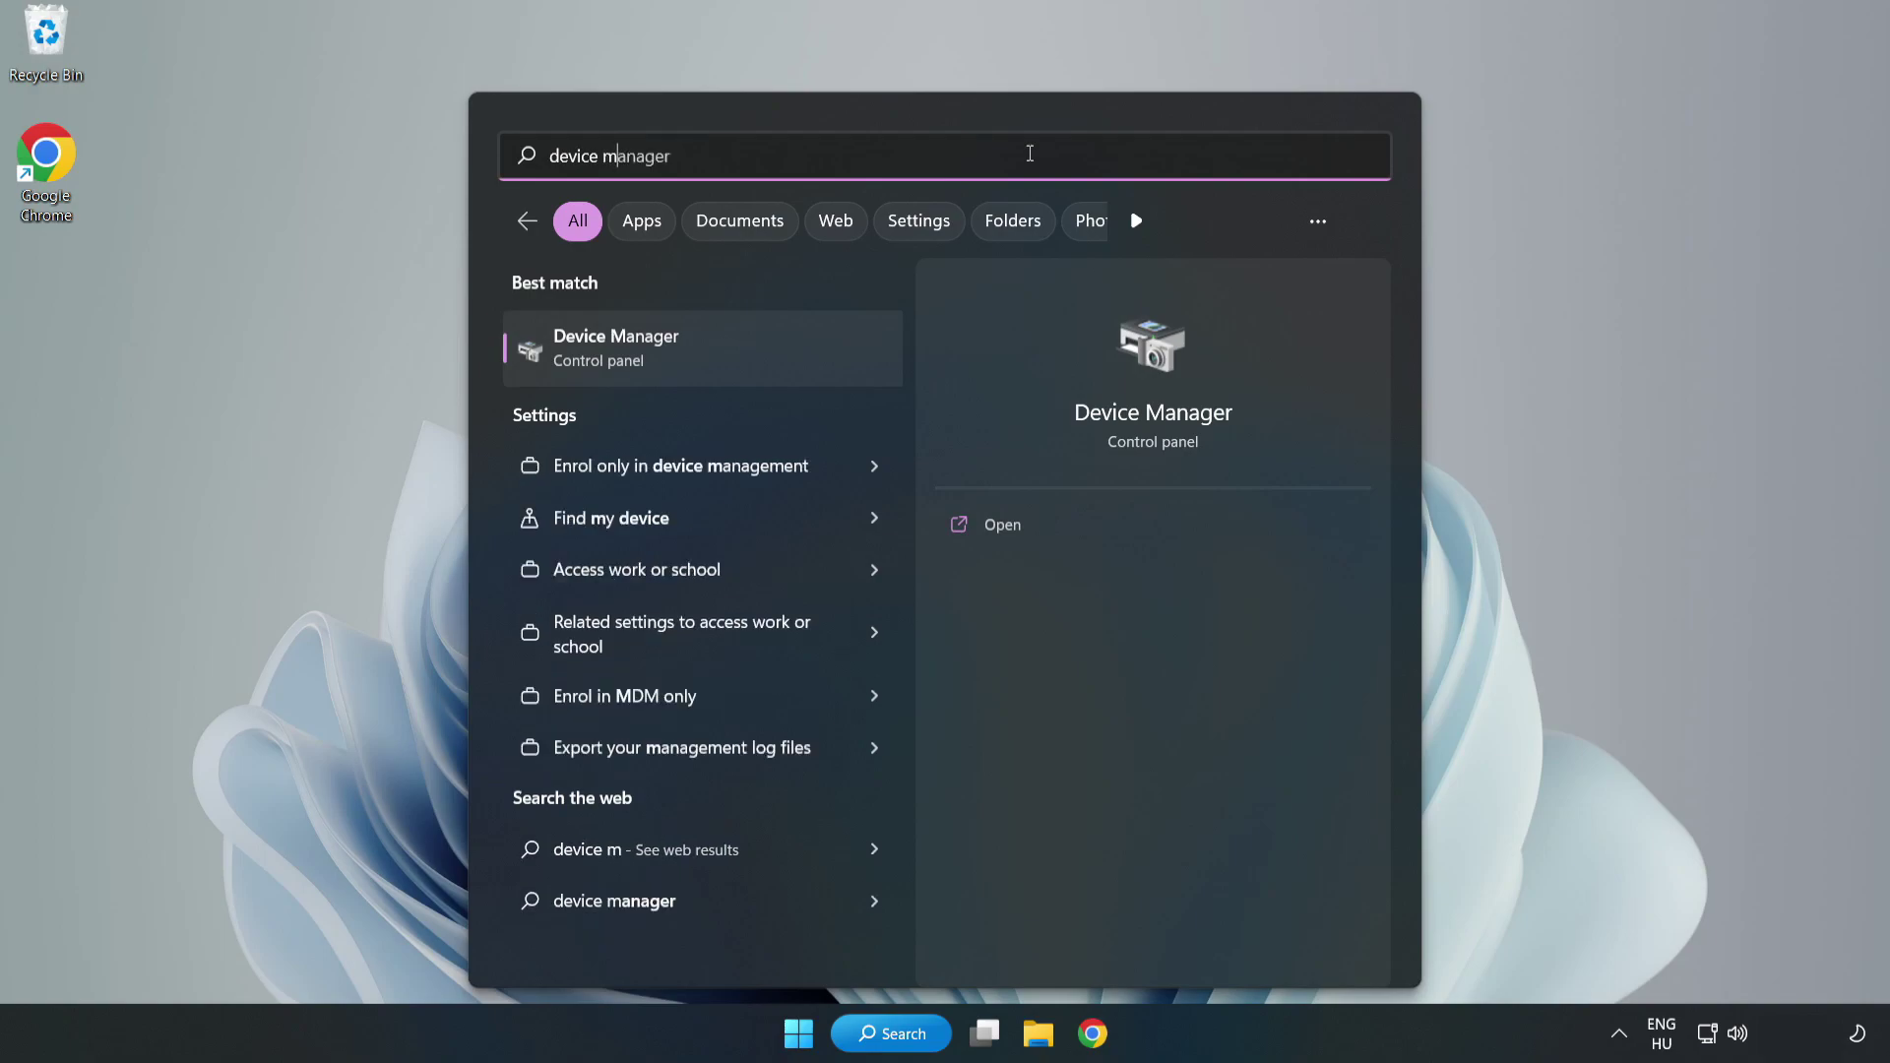
{"action": "type", "text": "anager"}
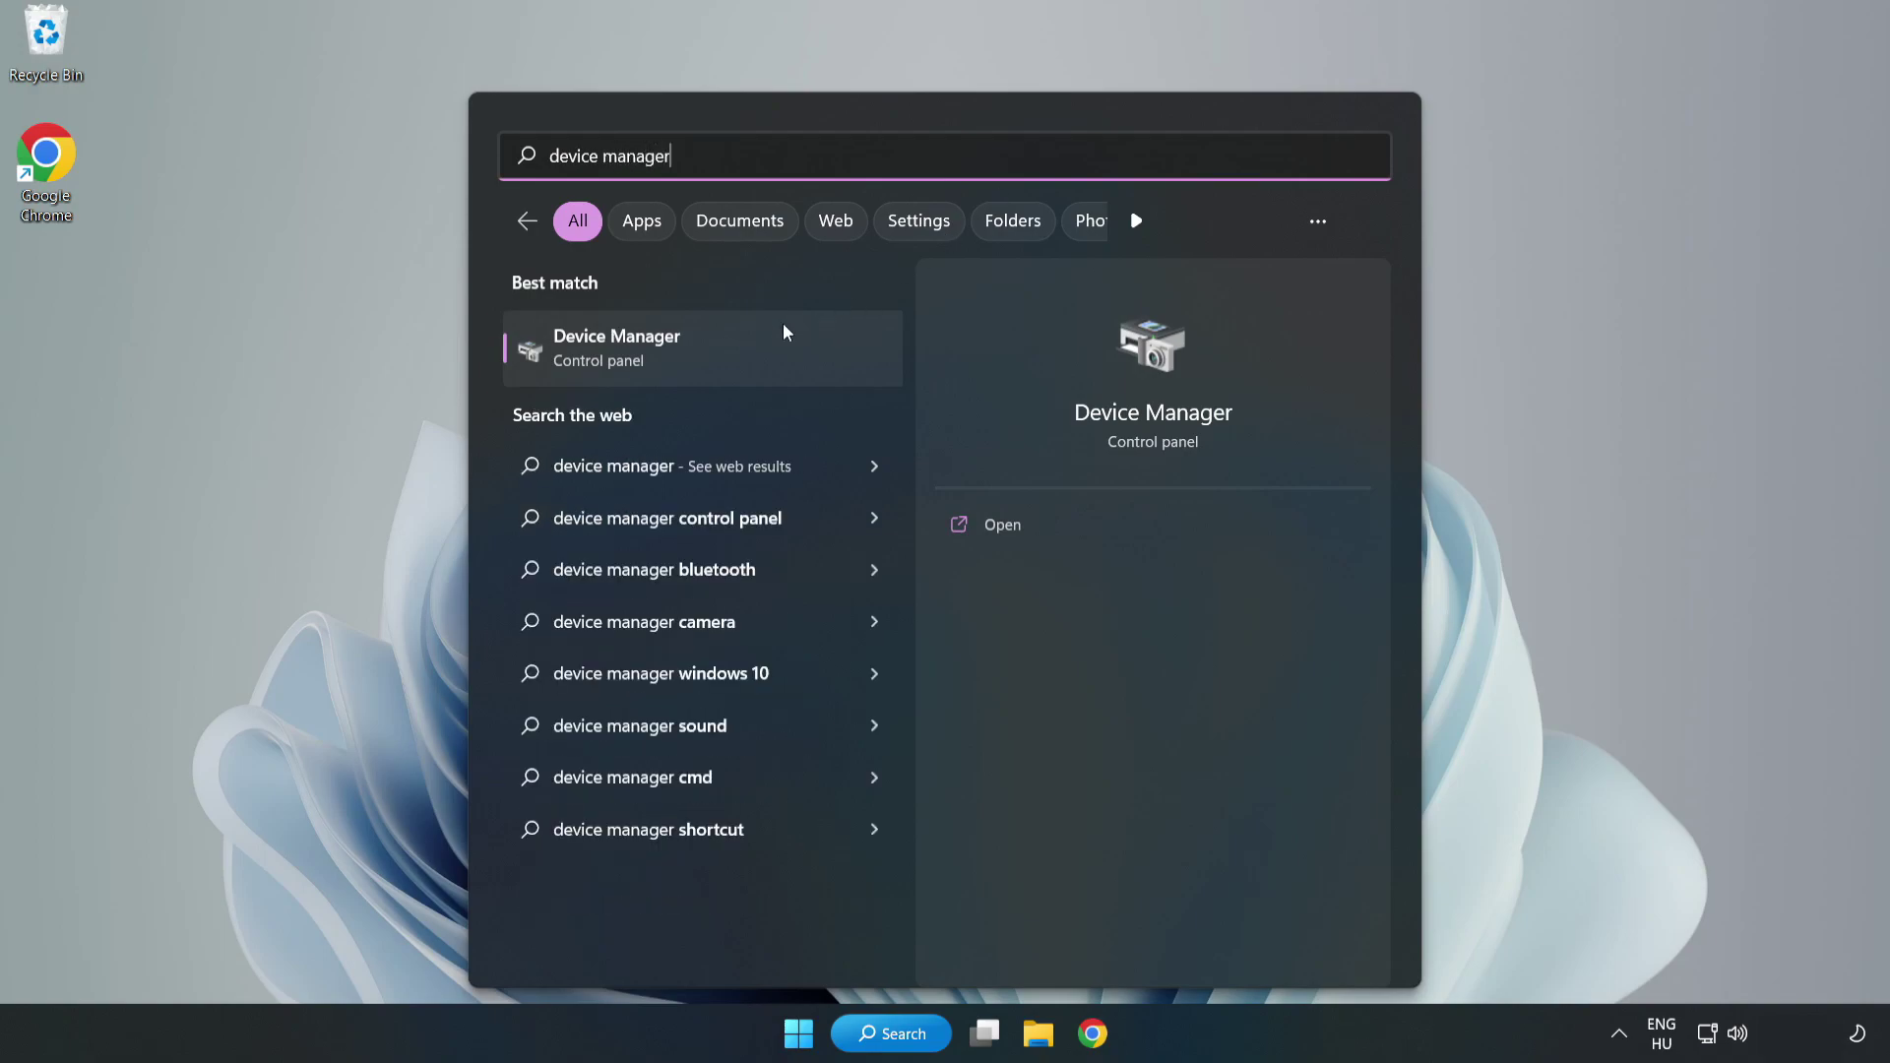
{"action": "left_click", "coordinate": [704, 366]}
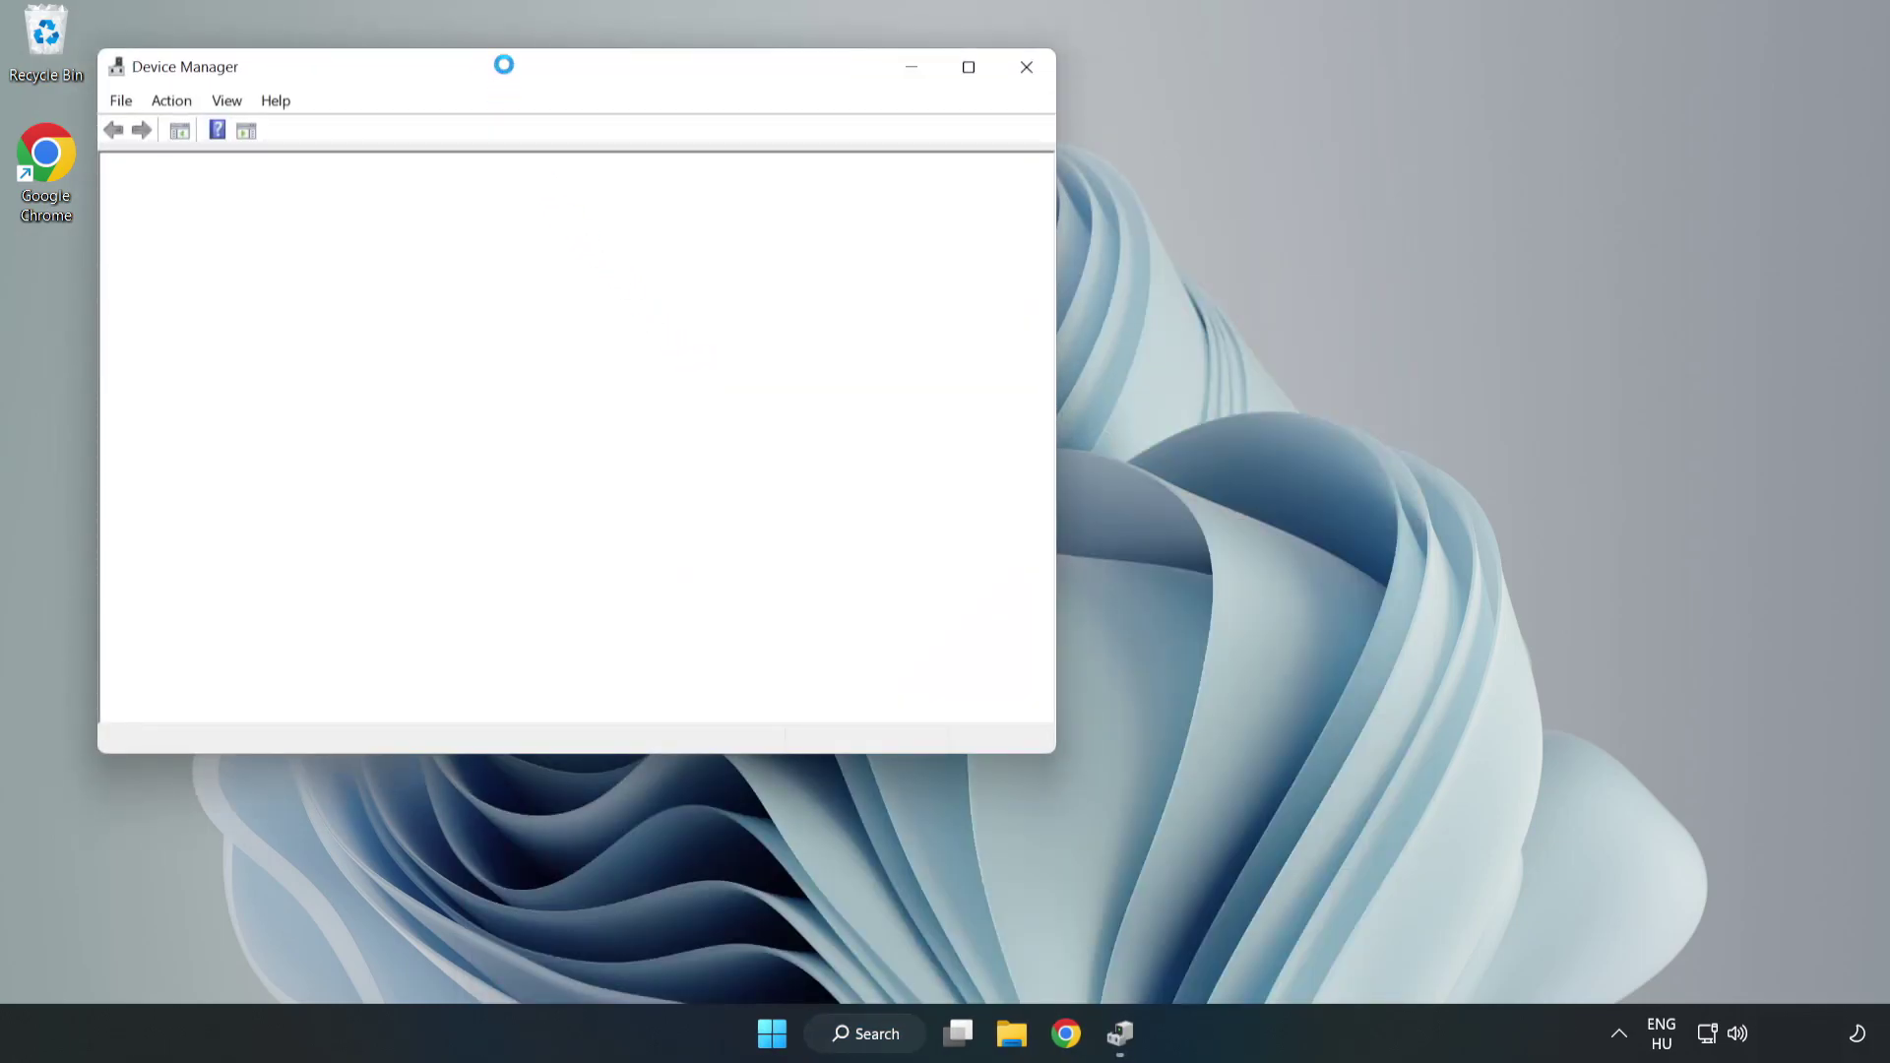
Search automatically for a newer VMware SVGA 3D display driver; the best driver is already installed.
{"action": "left_click_drag", "start_coordinate": [506, 67], "coordinate": [844, 169]}
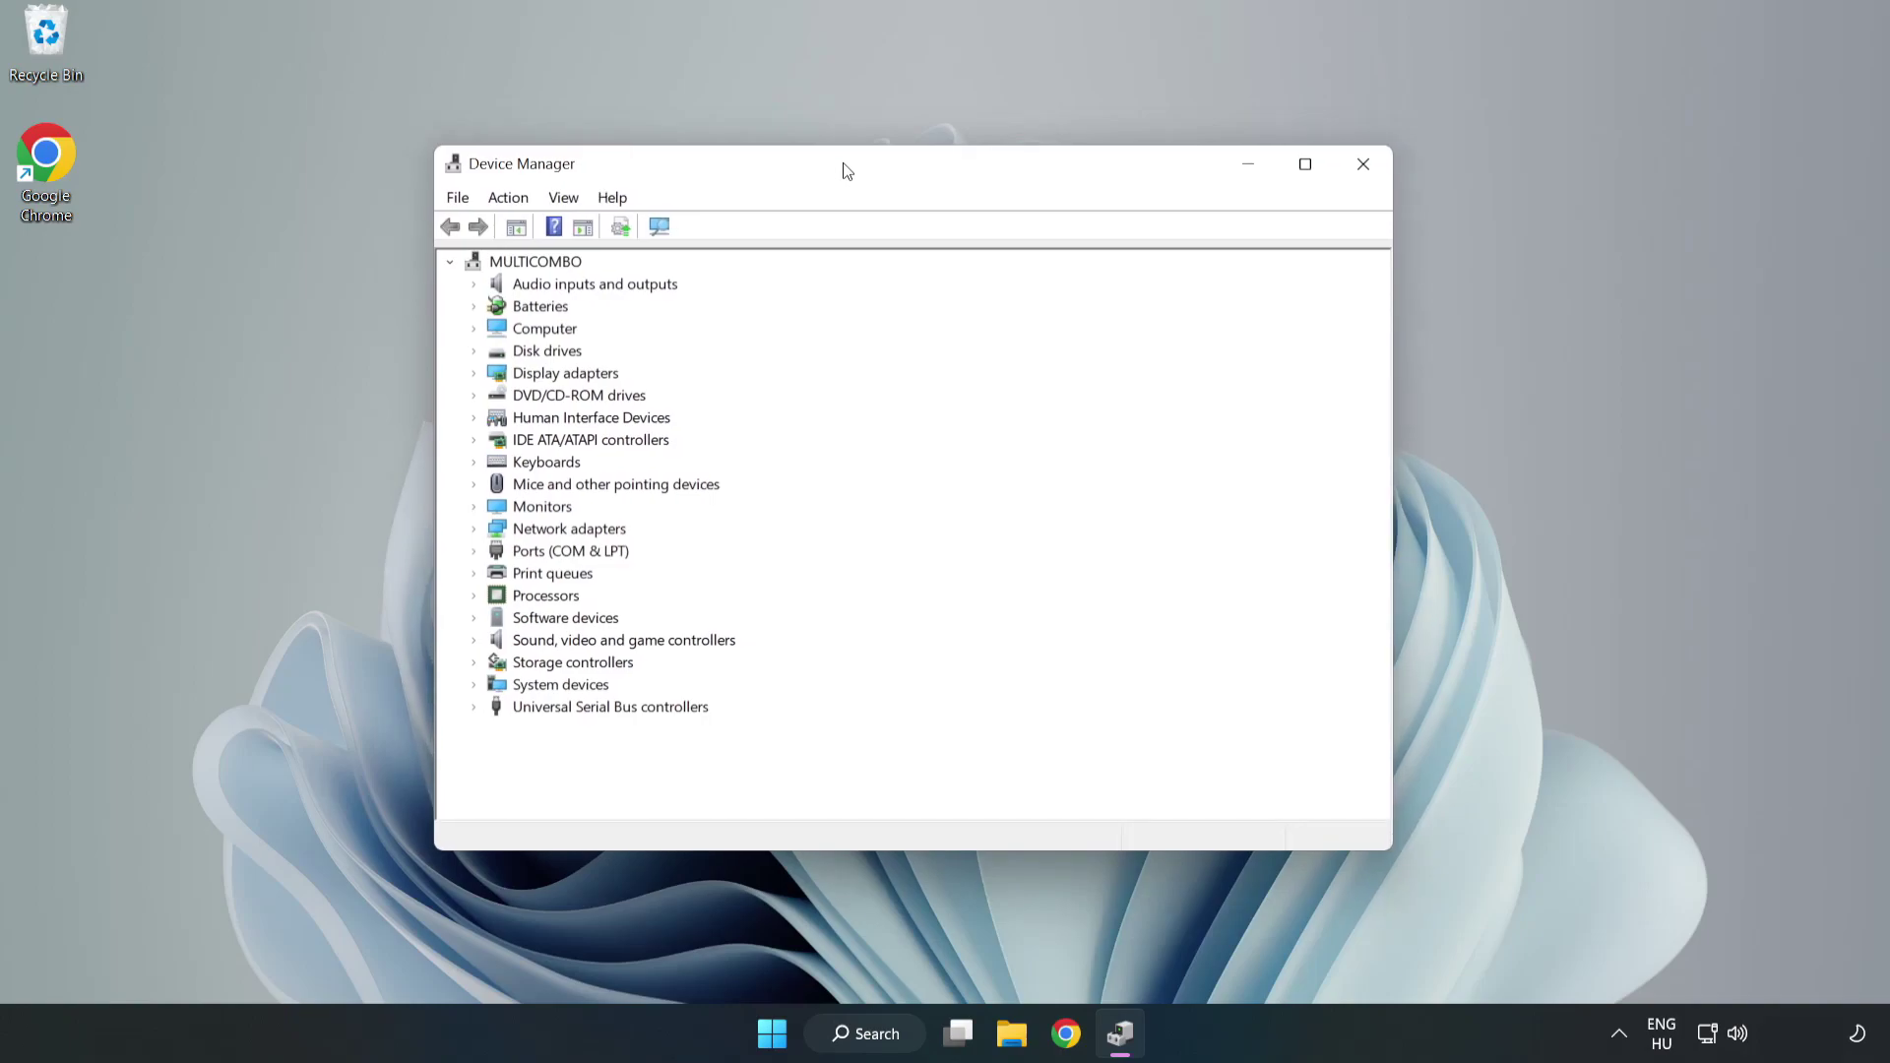
{"action": "left_click", "coordinate": [505, 375]}
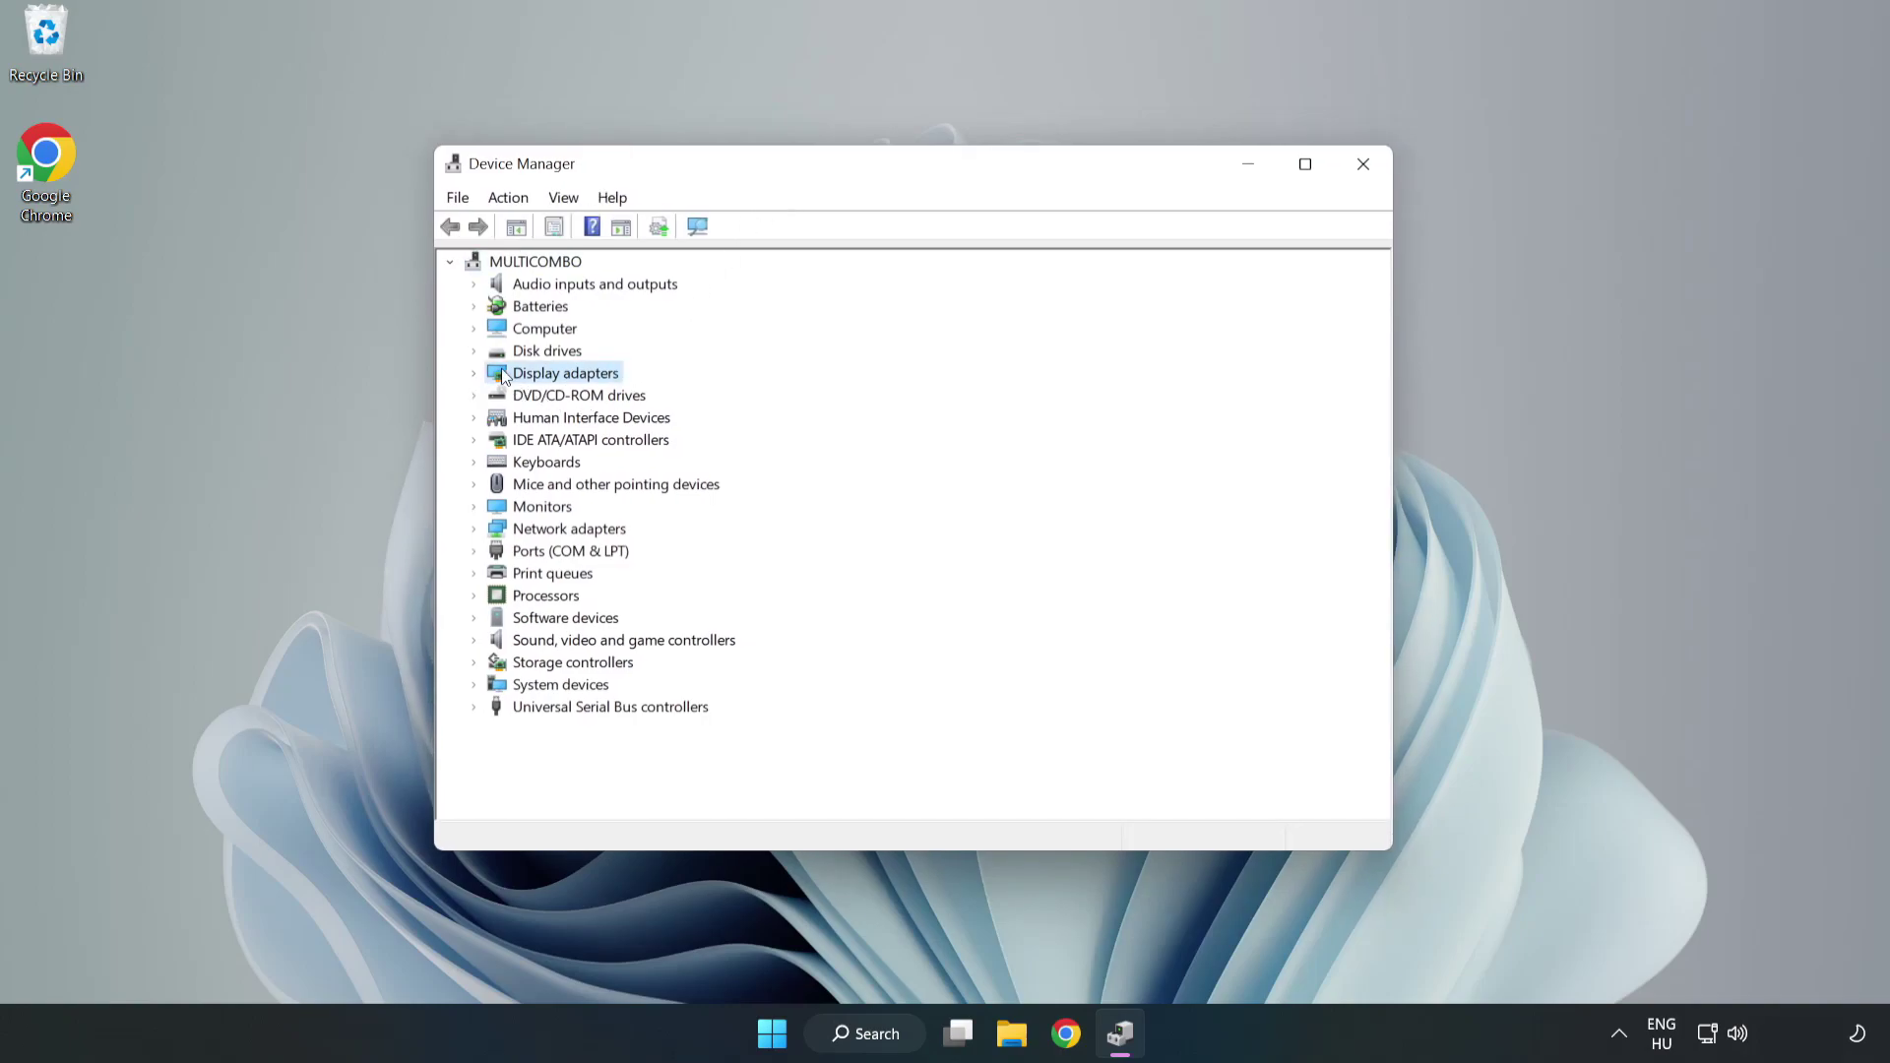
{"action": "left_click", "coordinate": [473, 375]}
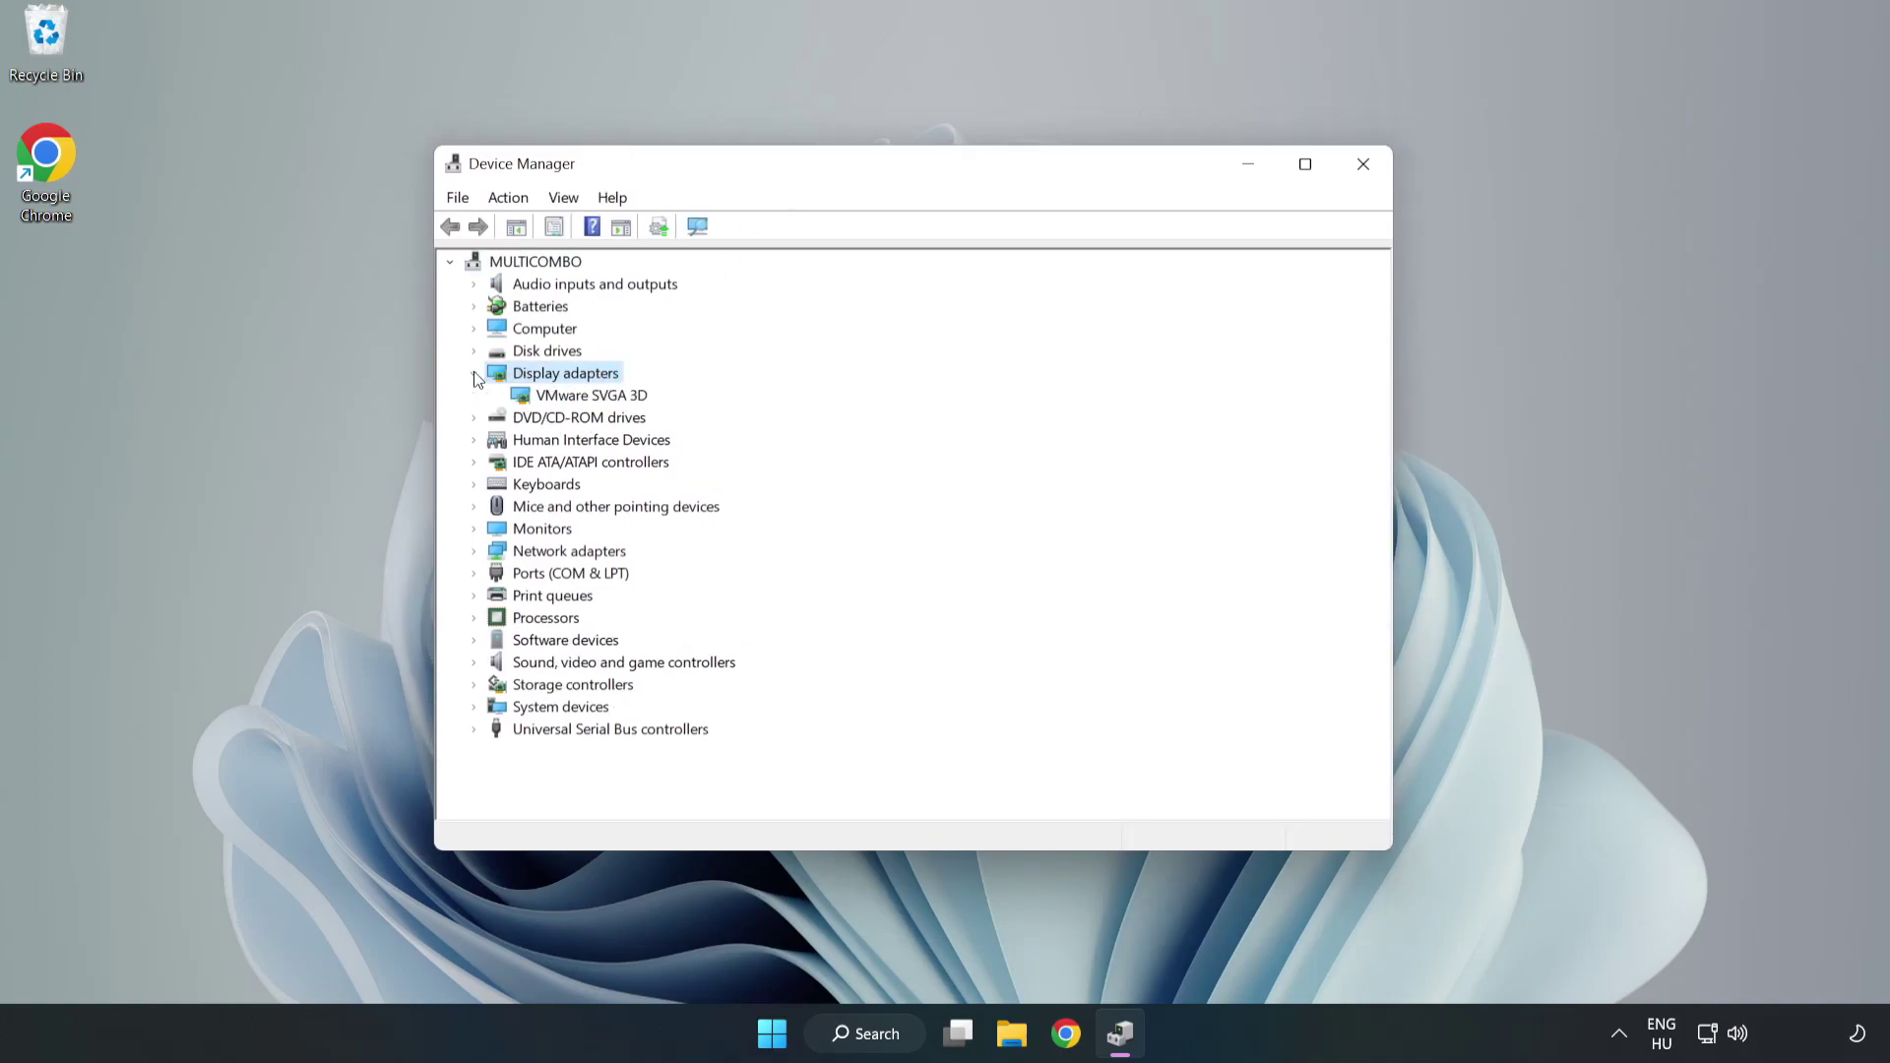
{"action": "left_click", "coordinate": [528, 399]}
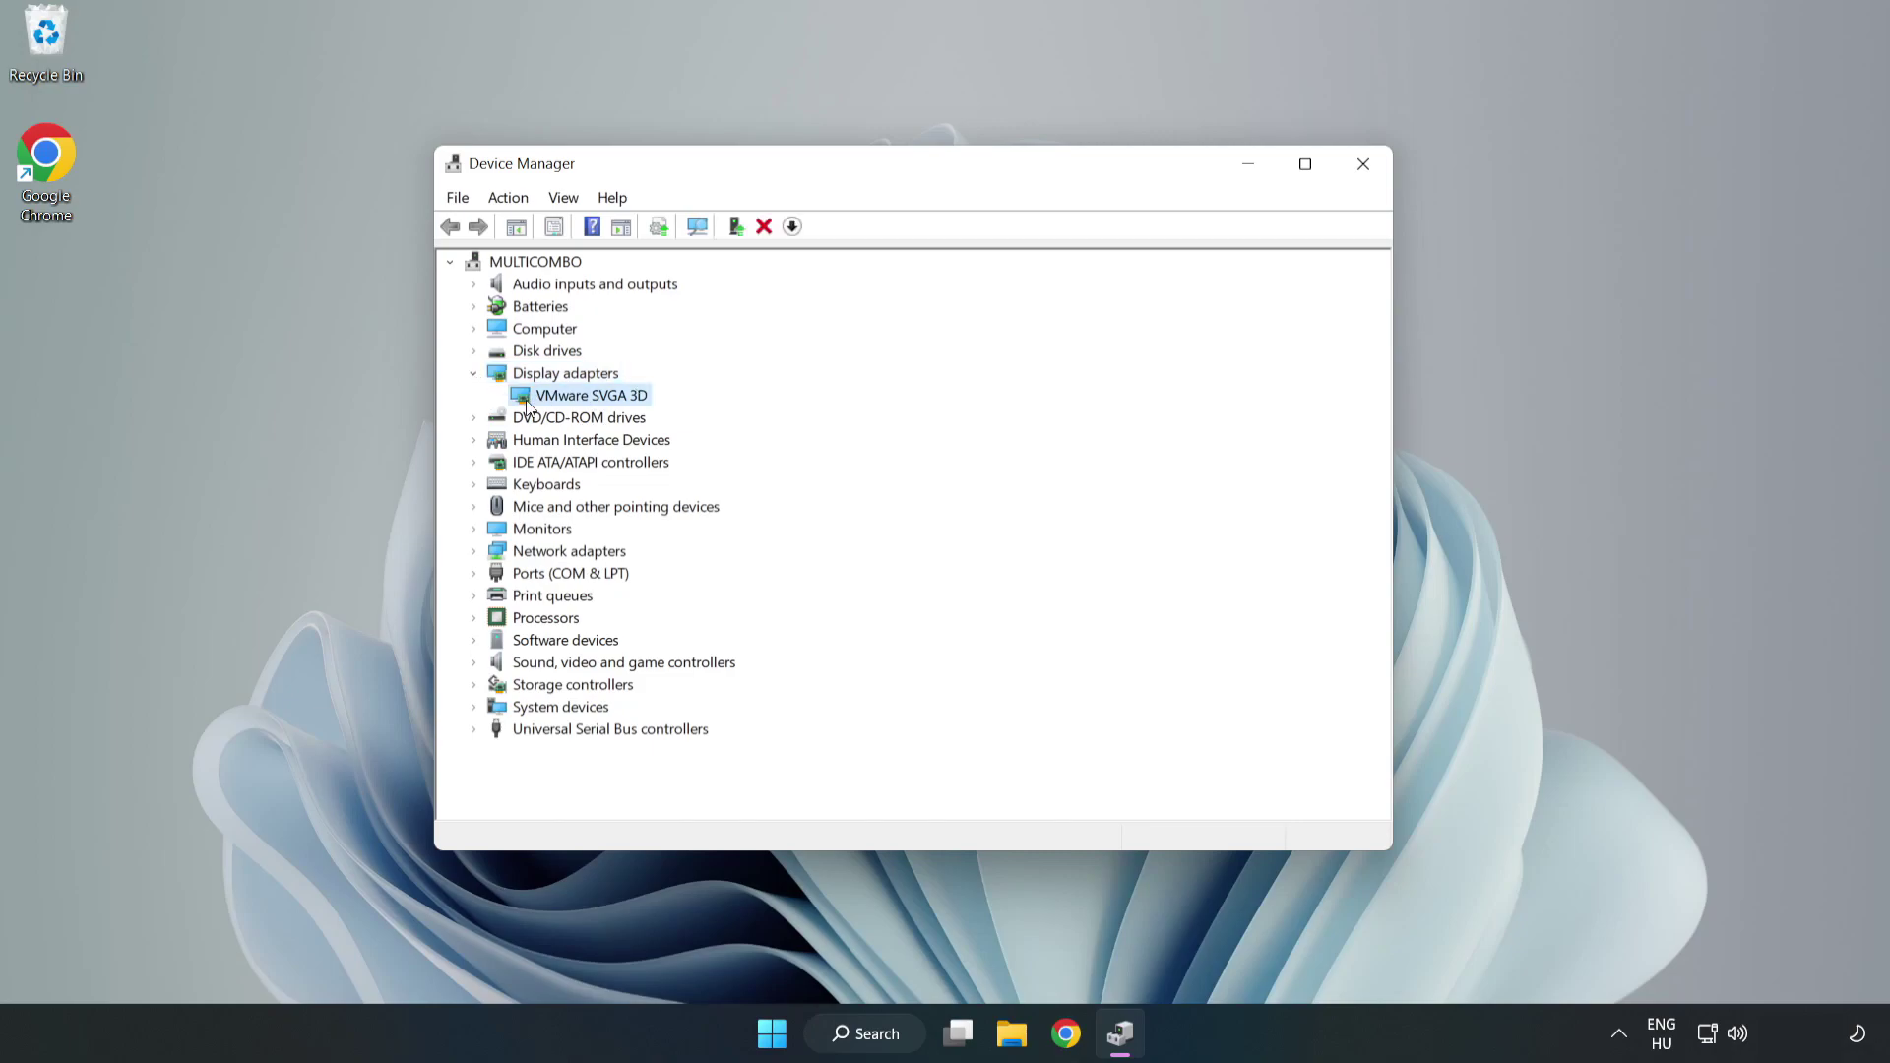
{"action": "right_click", "coordinate": [589, 403]}
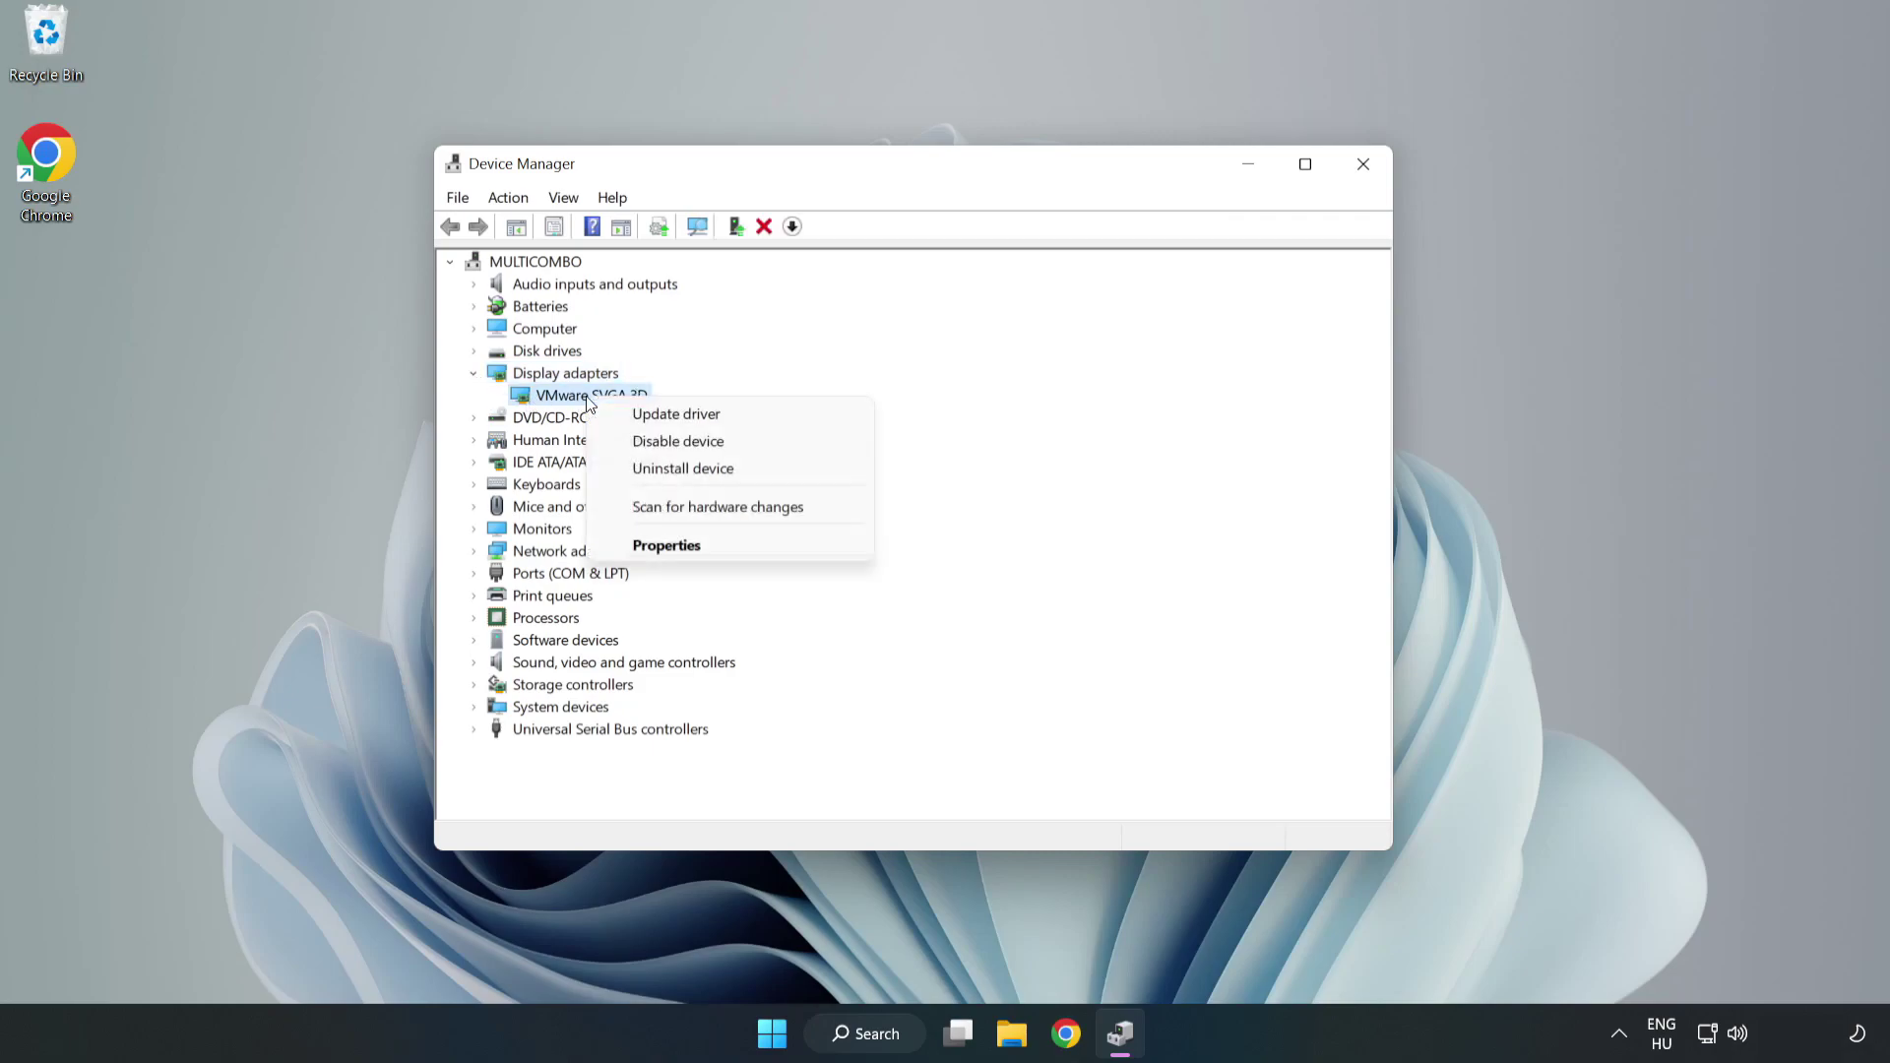
{"action": "left_click", "coordinate": [734, 422]}
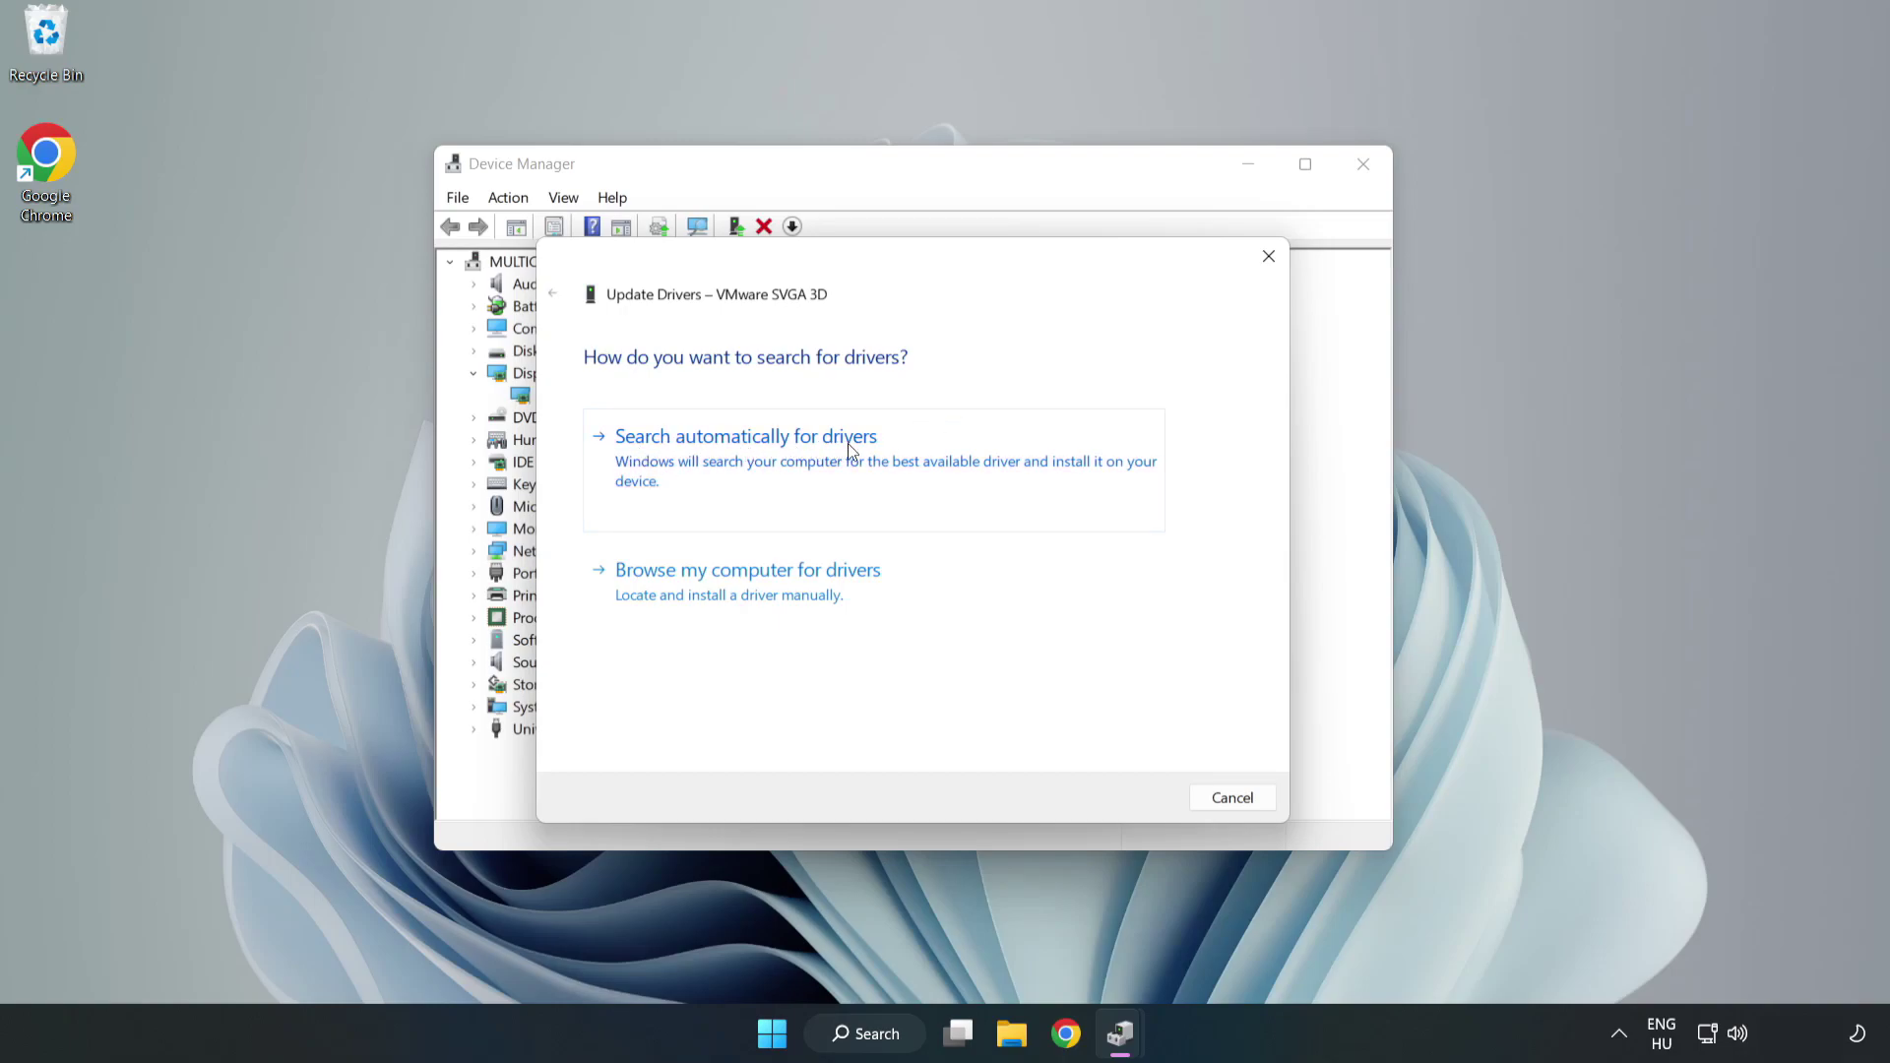
{"action": "left_click", "coordinate": [751, 459]}
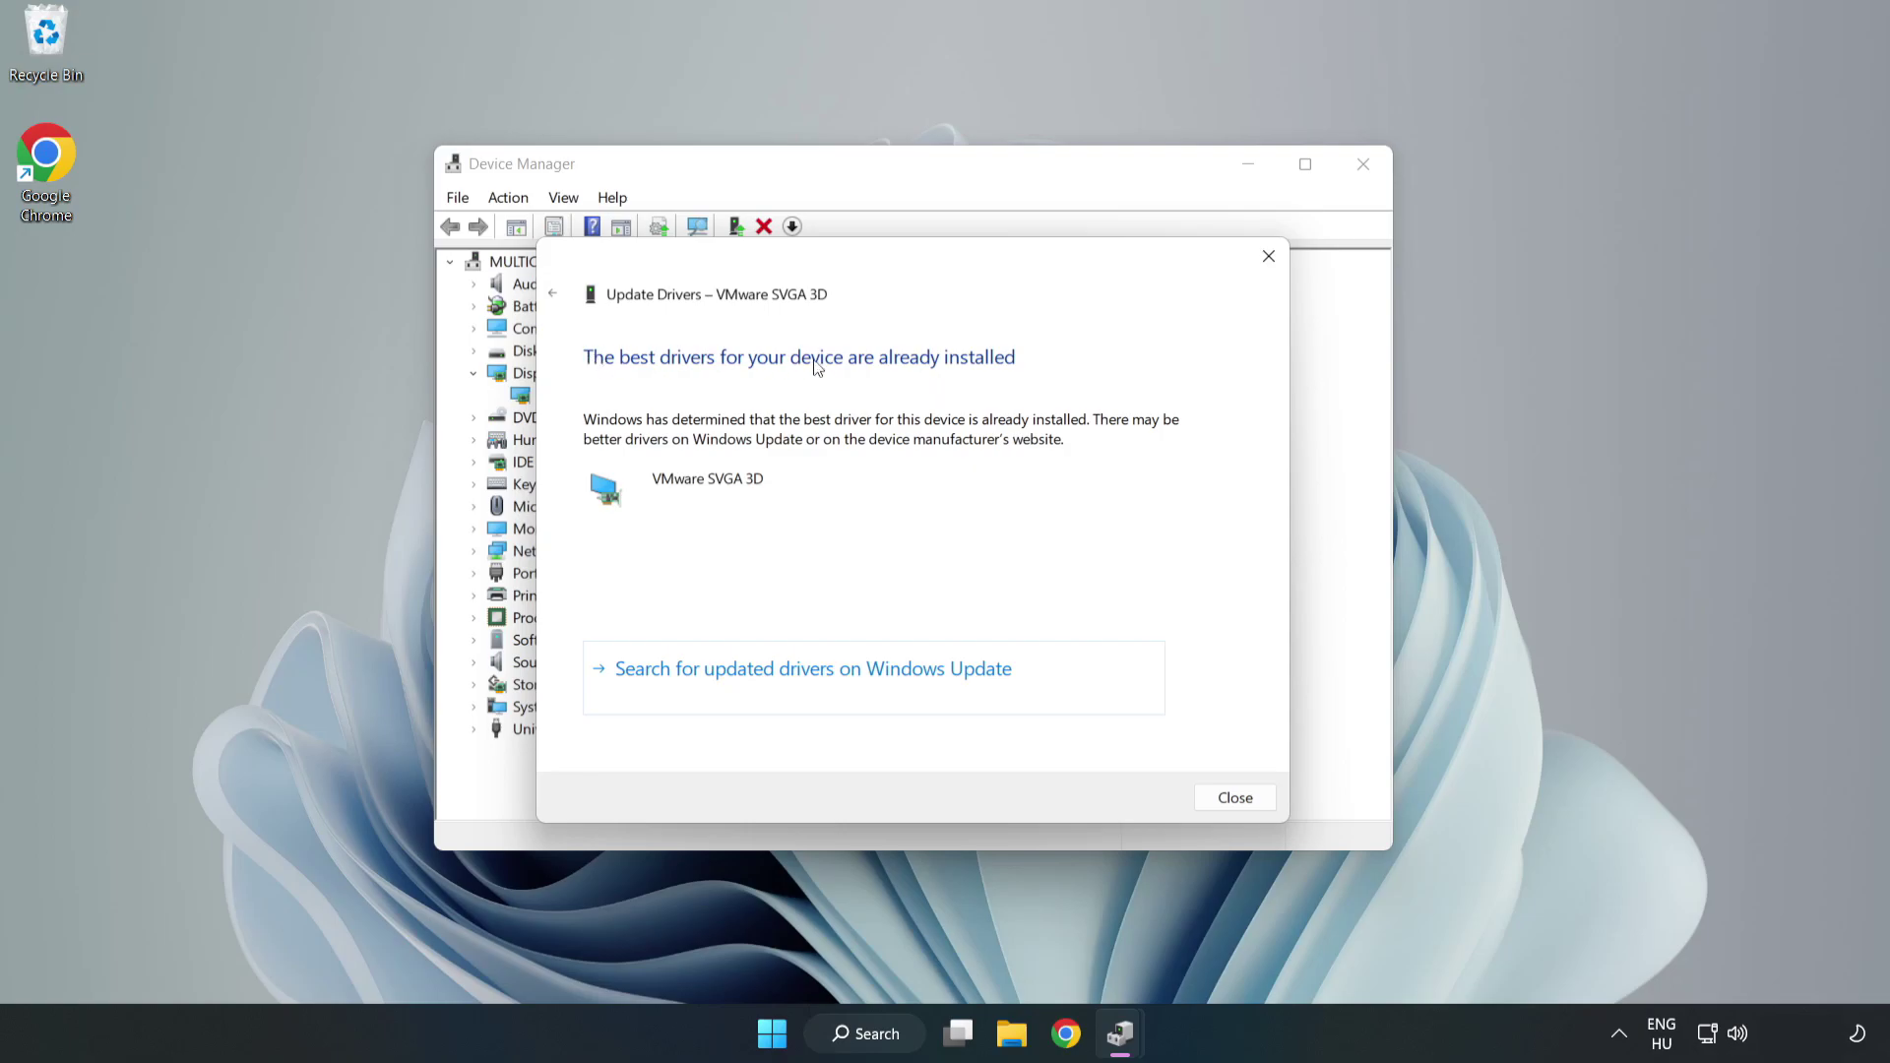
{"action": "left_click", "coordinate": [1236, 800]}
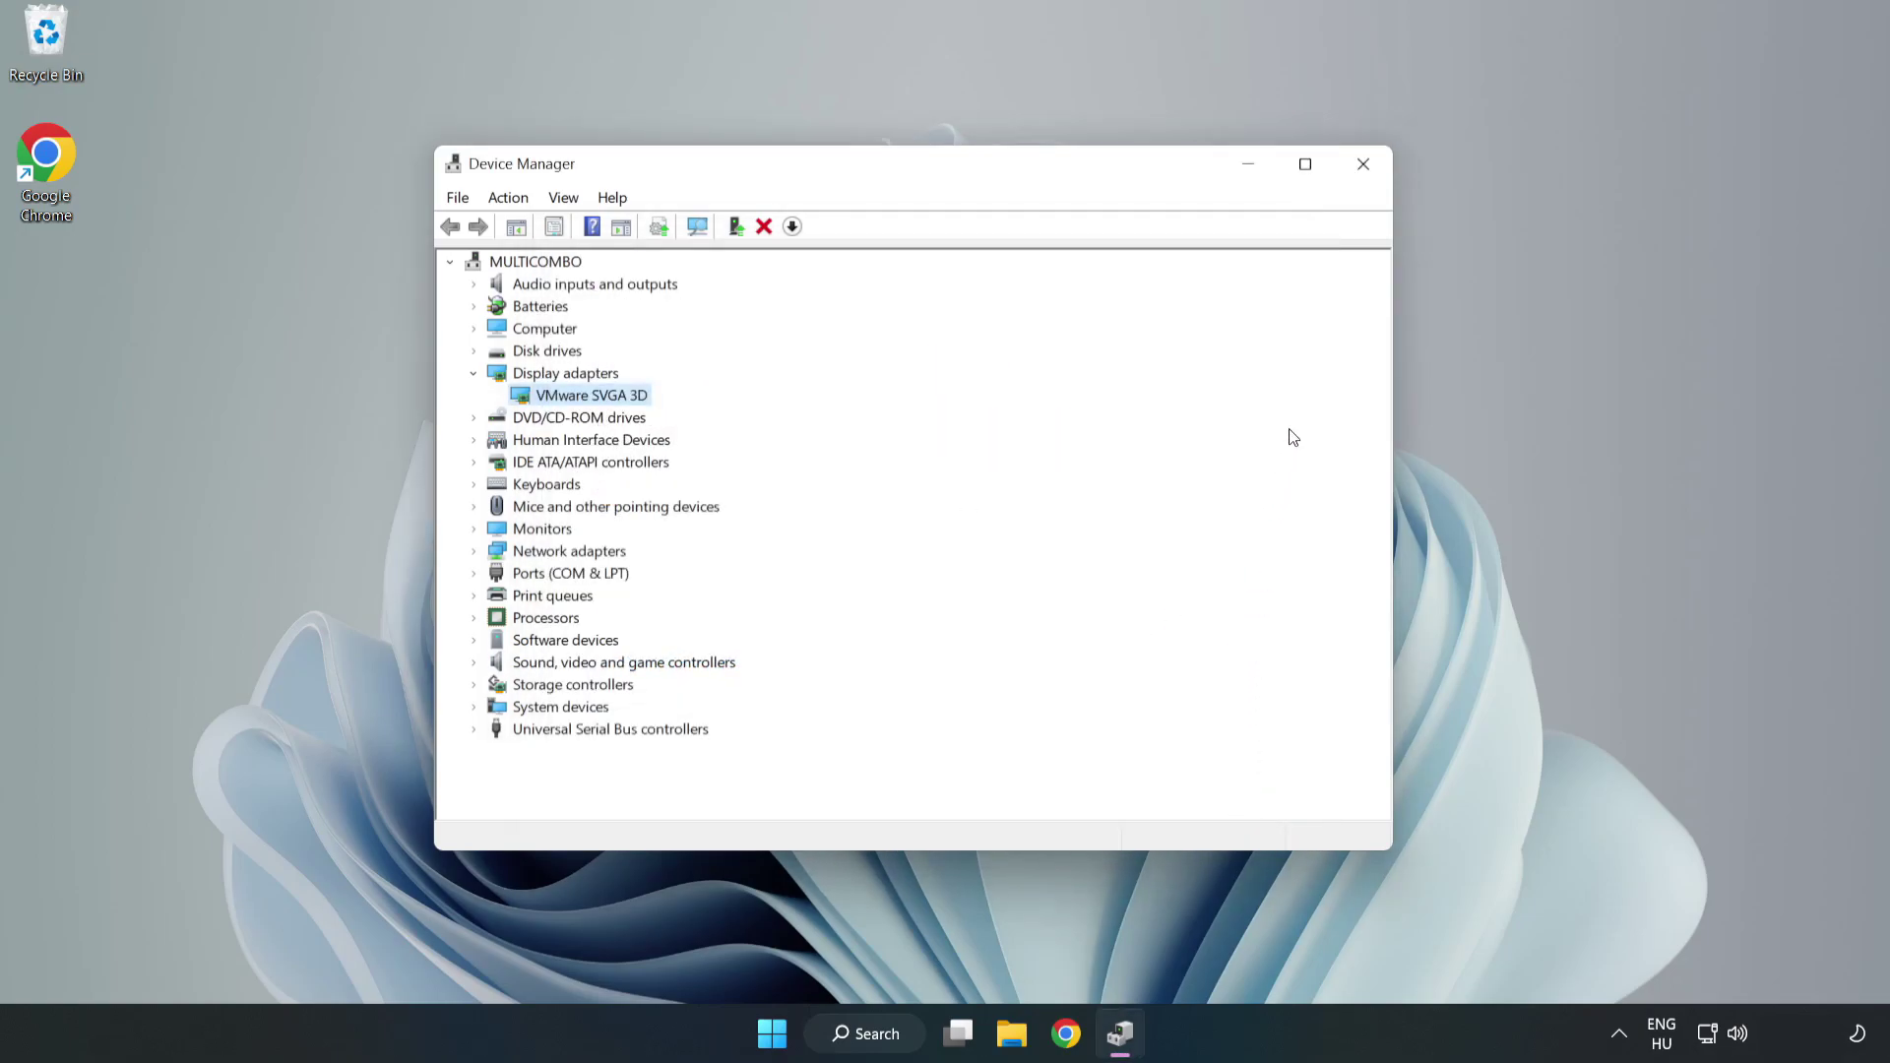
Close Device Manager and search Windows for 'updates'.
{"action": "left_click", "coordinate": [1364, 164]}
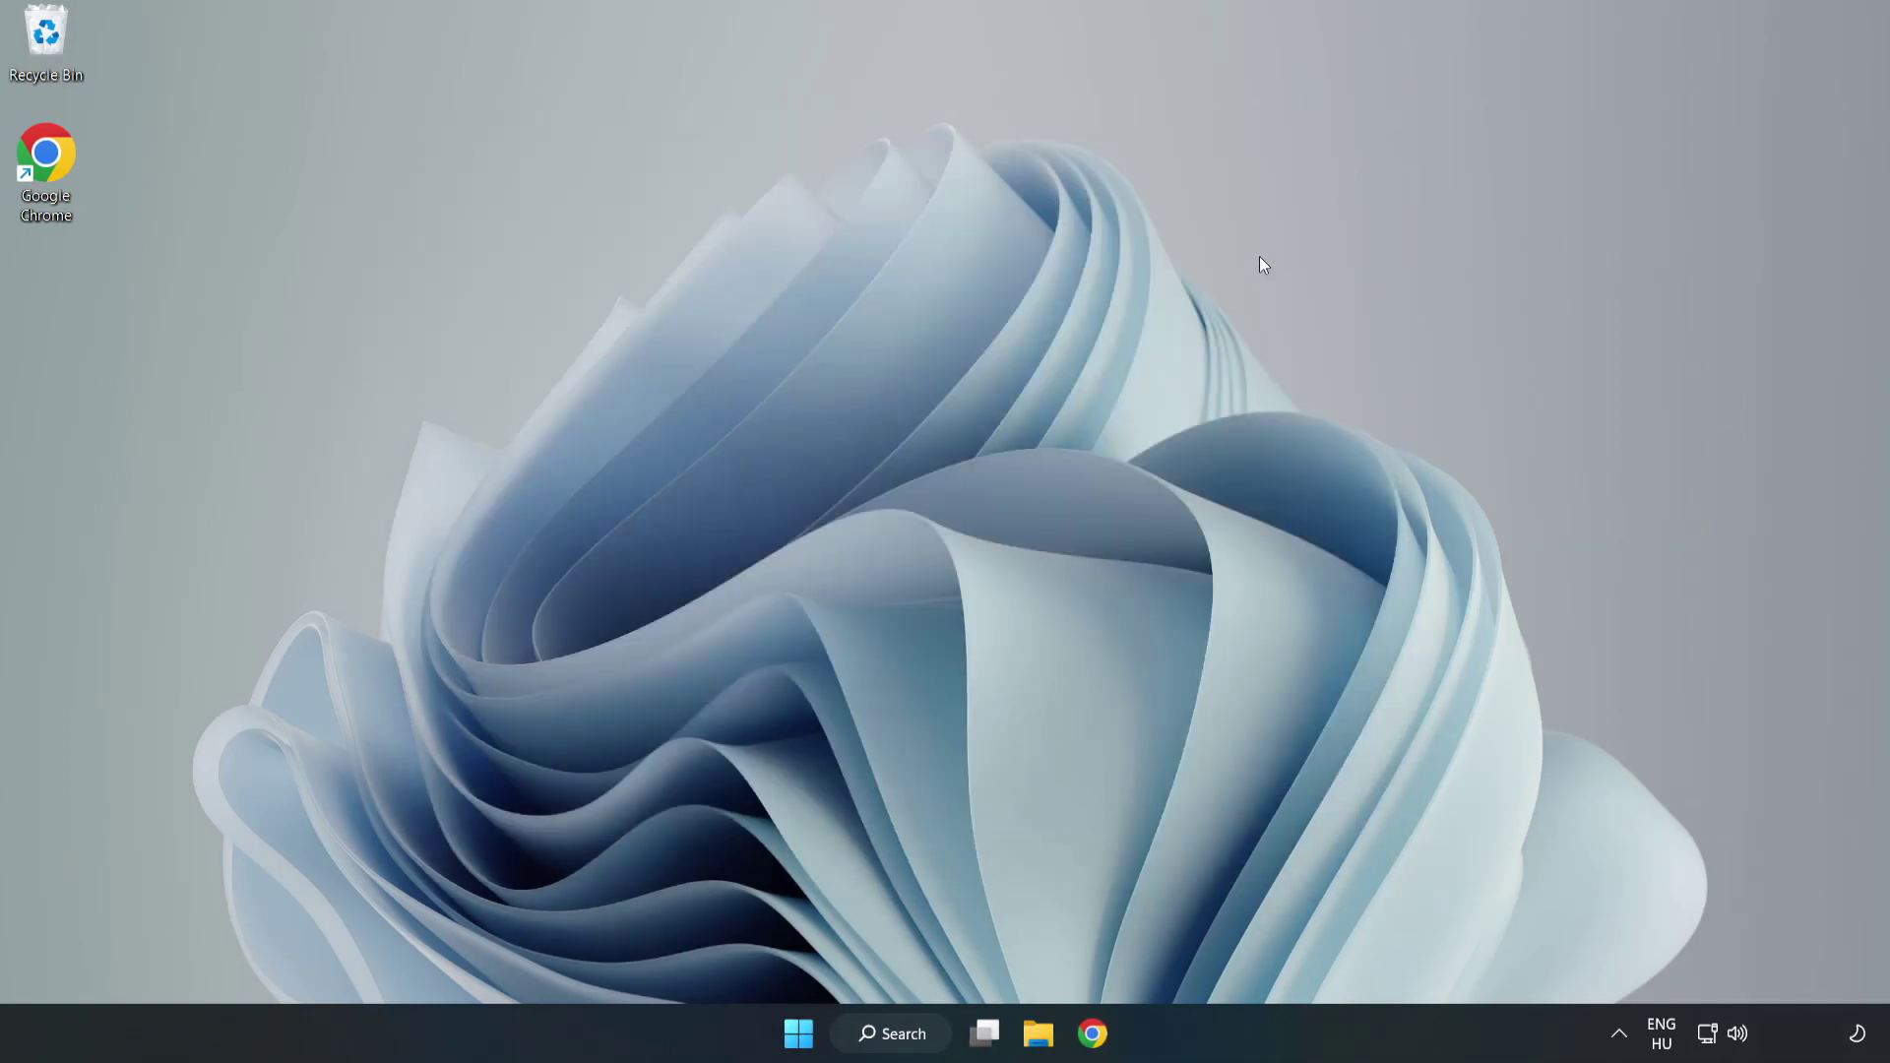
{"action": "left_click", "coordinate": [868, 1032]}
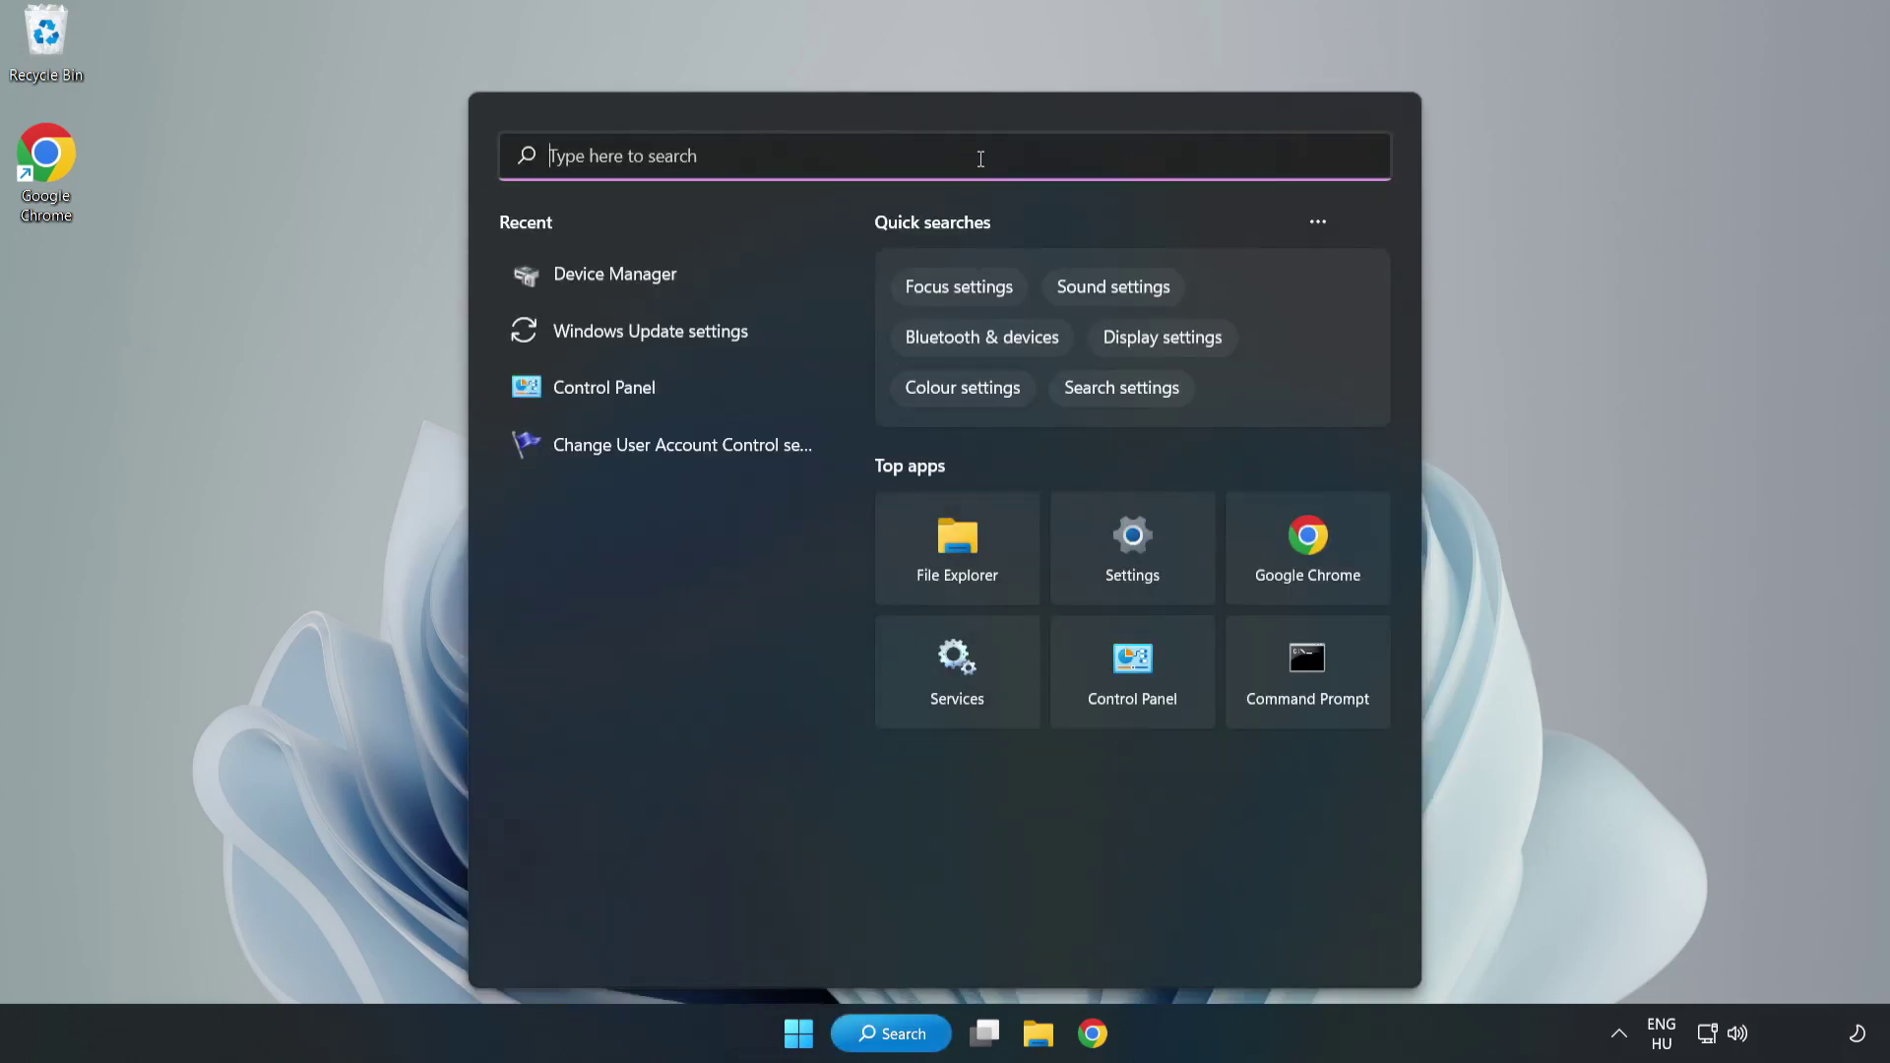
{"action": "type", "text": "updates"}
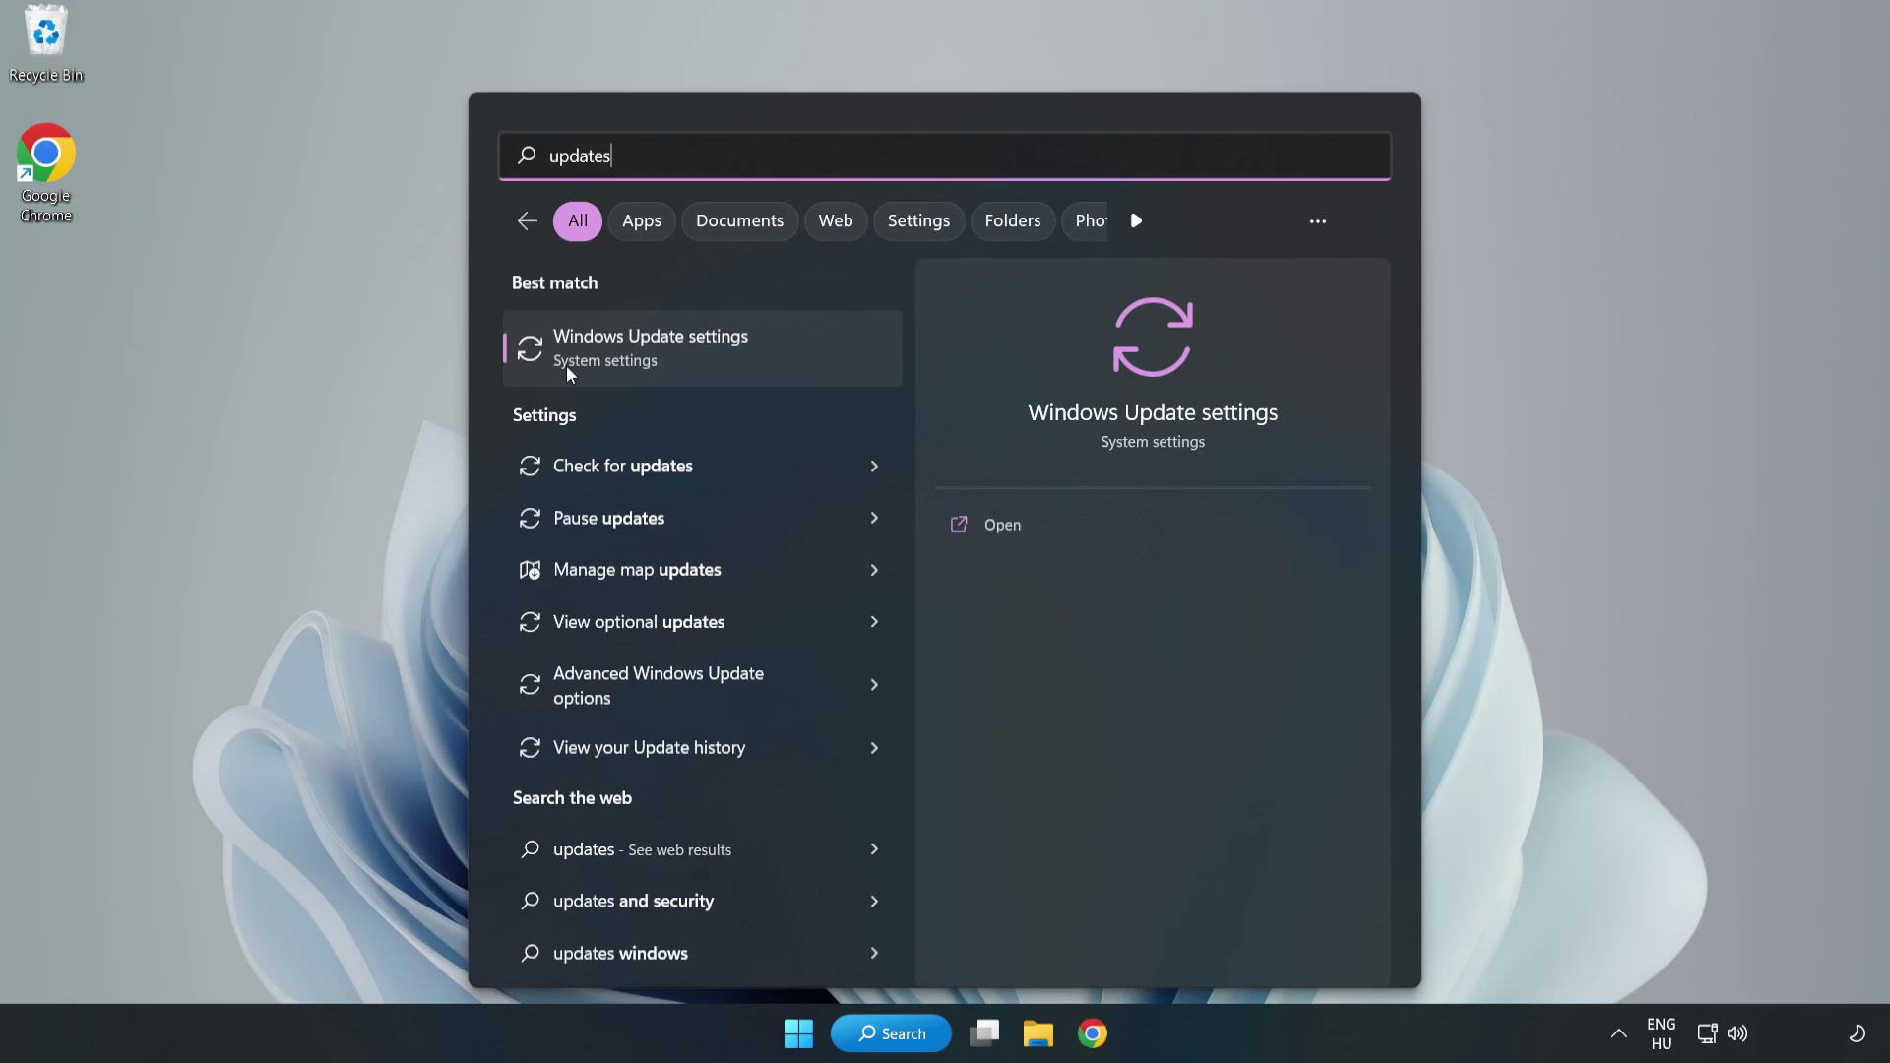
Open Windows Update settings full-screen and check for updates, confirming the PC is up to date.
{"action": "left_click", "coordinate": [675, 360]}
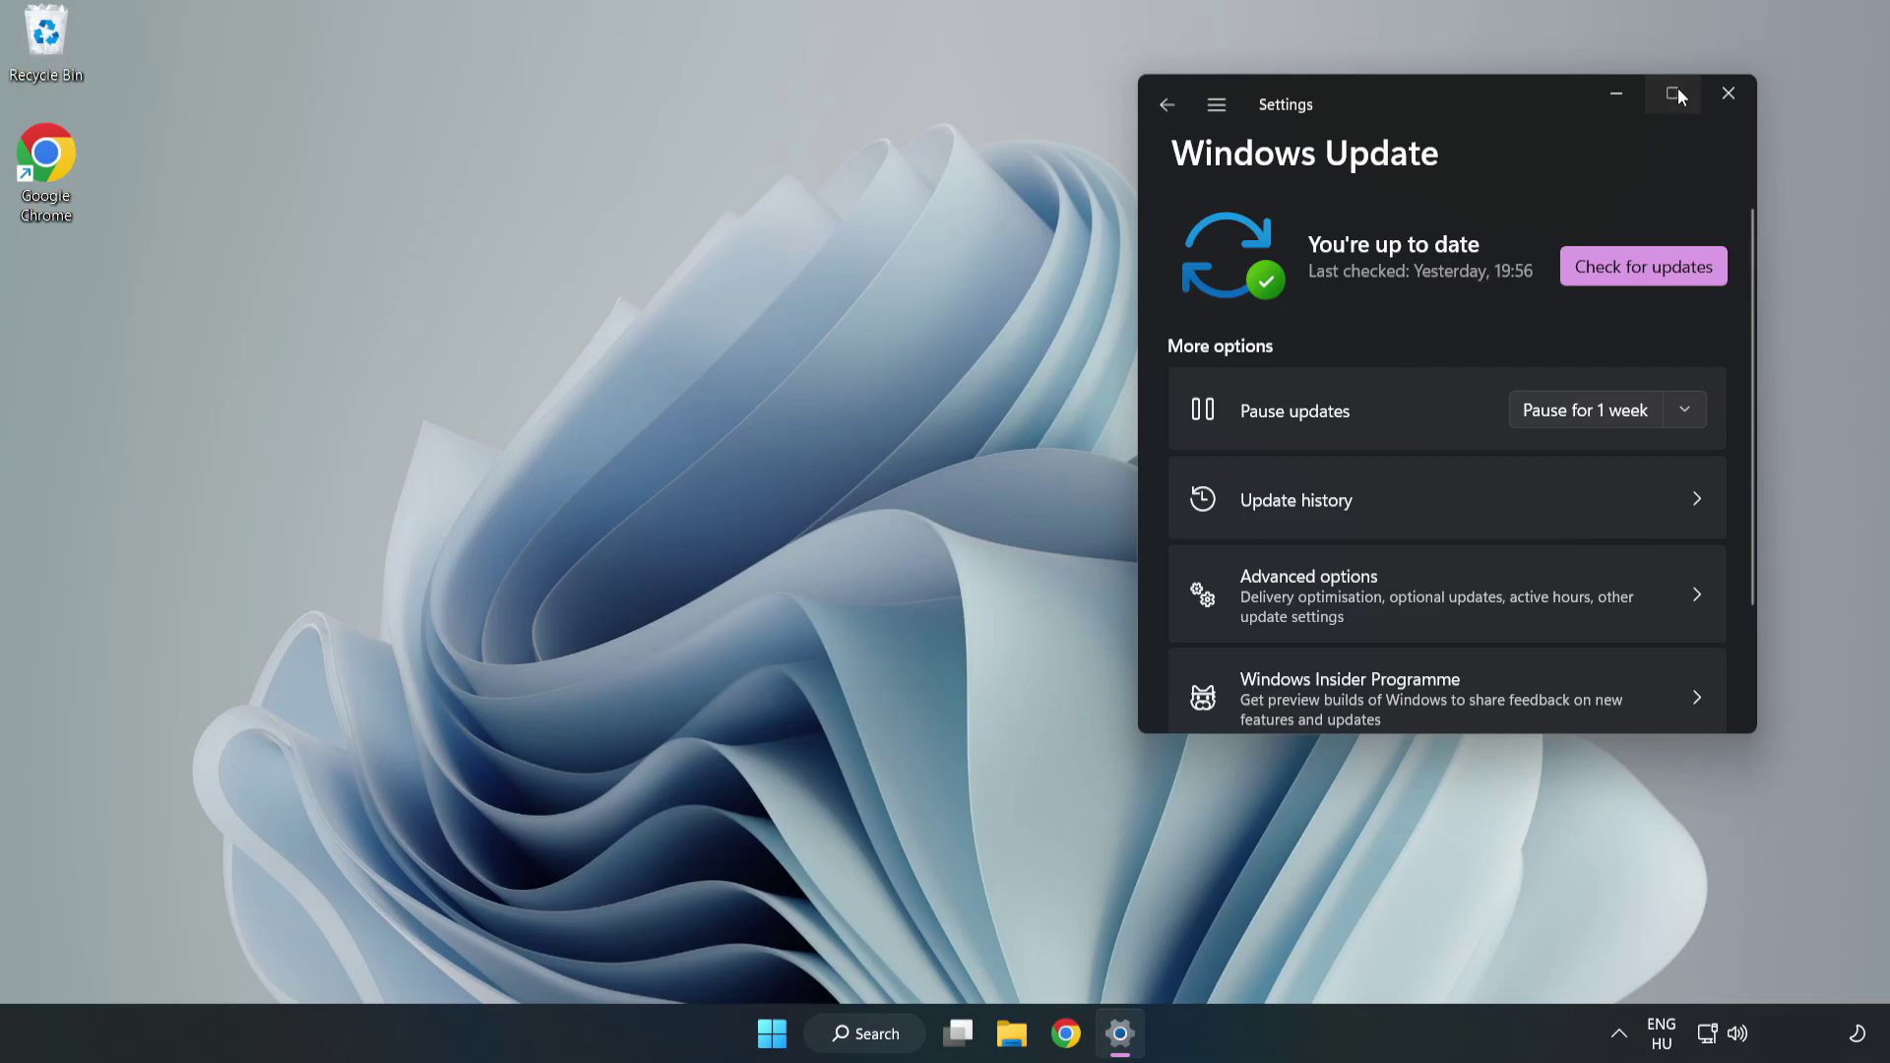
{"action": "left_click", "coordinate": [1674, 90]}
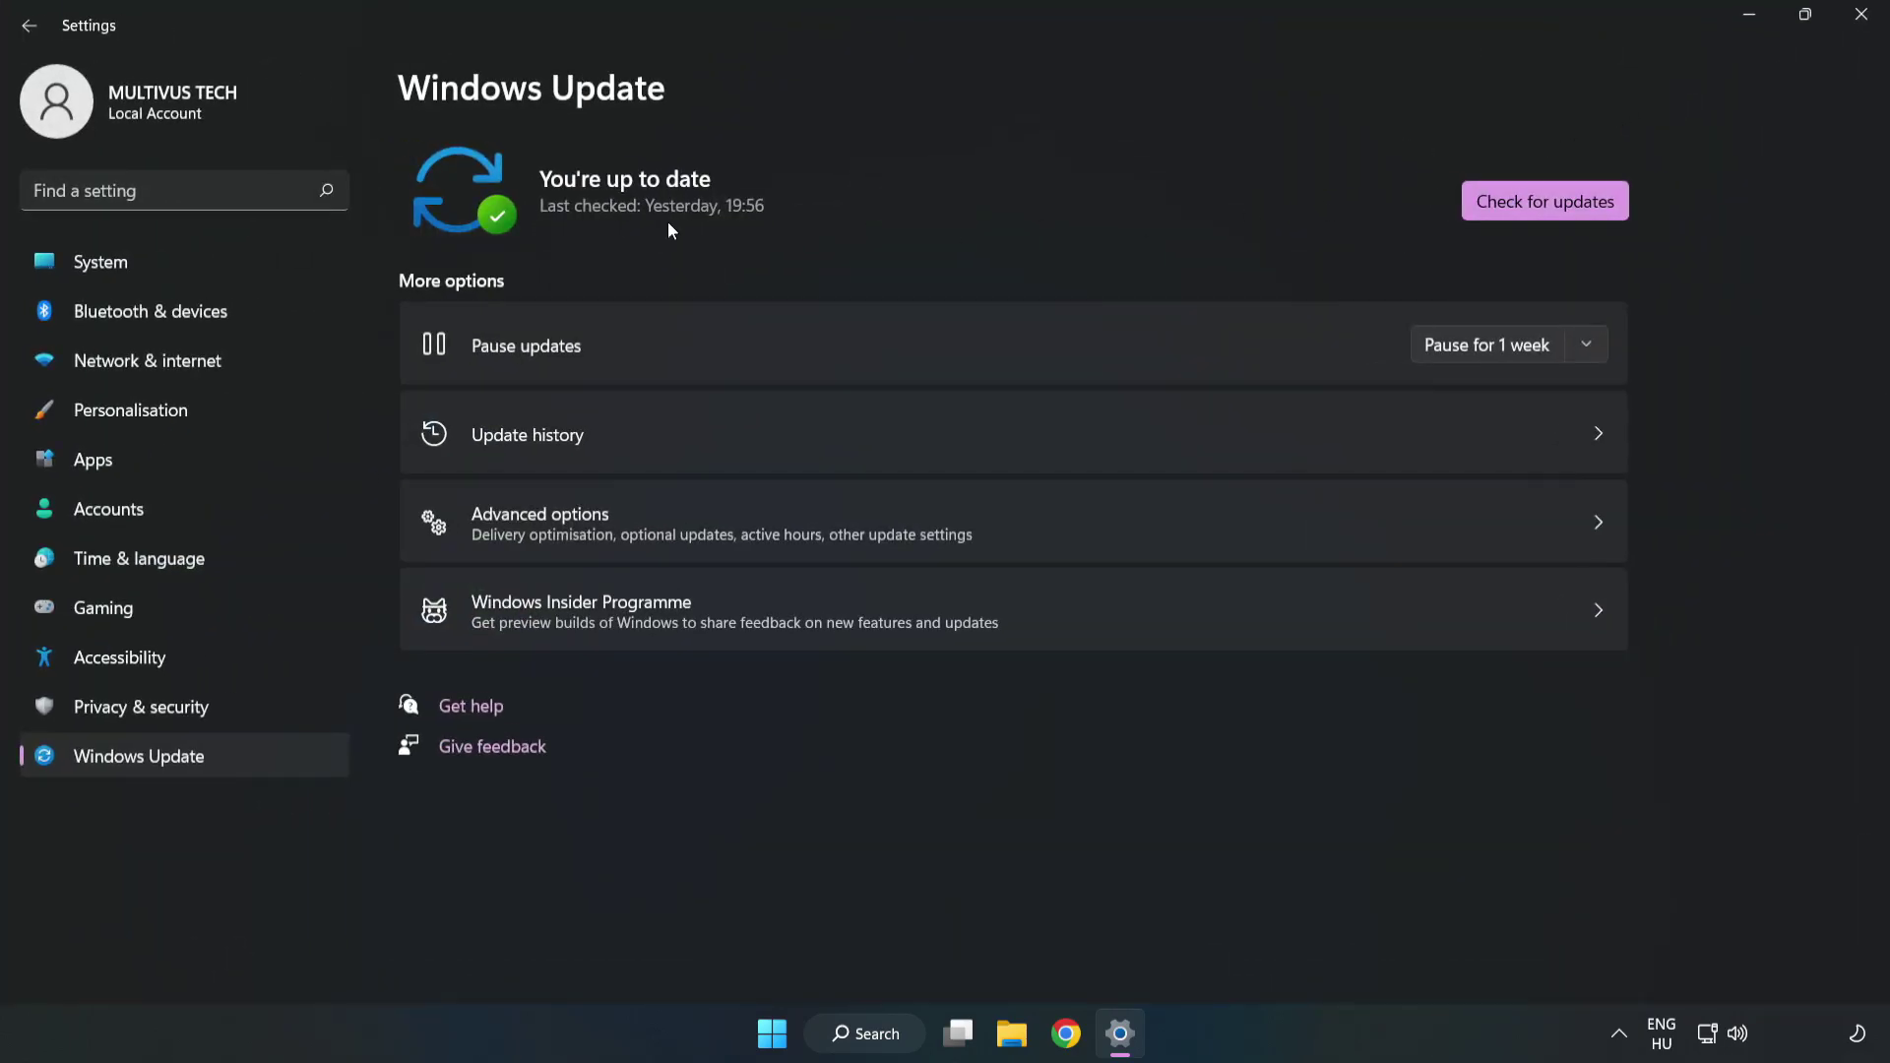
{"action": "left_click", "coordinate": [1551, 204]}
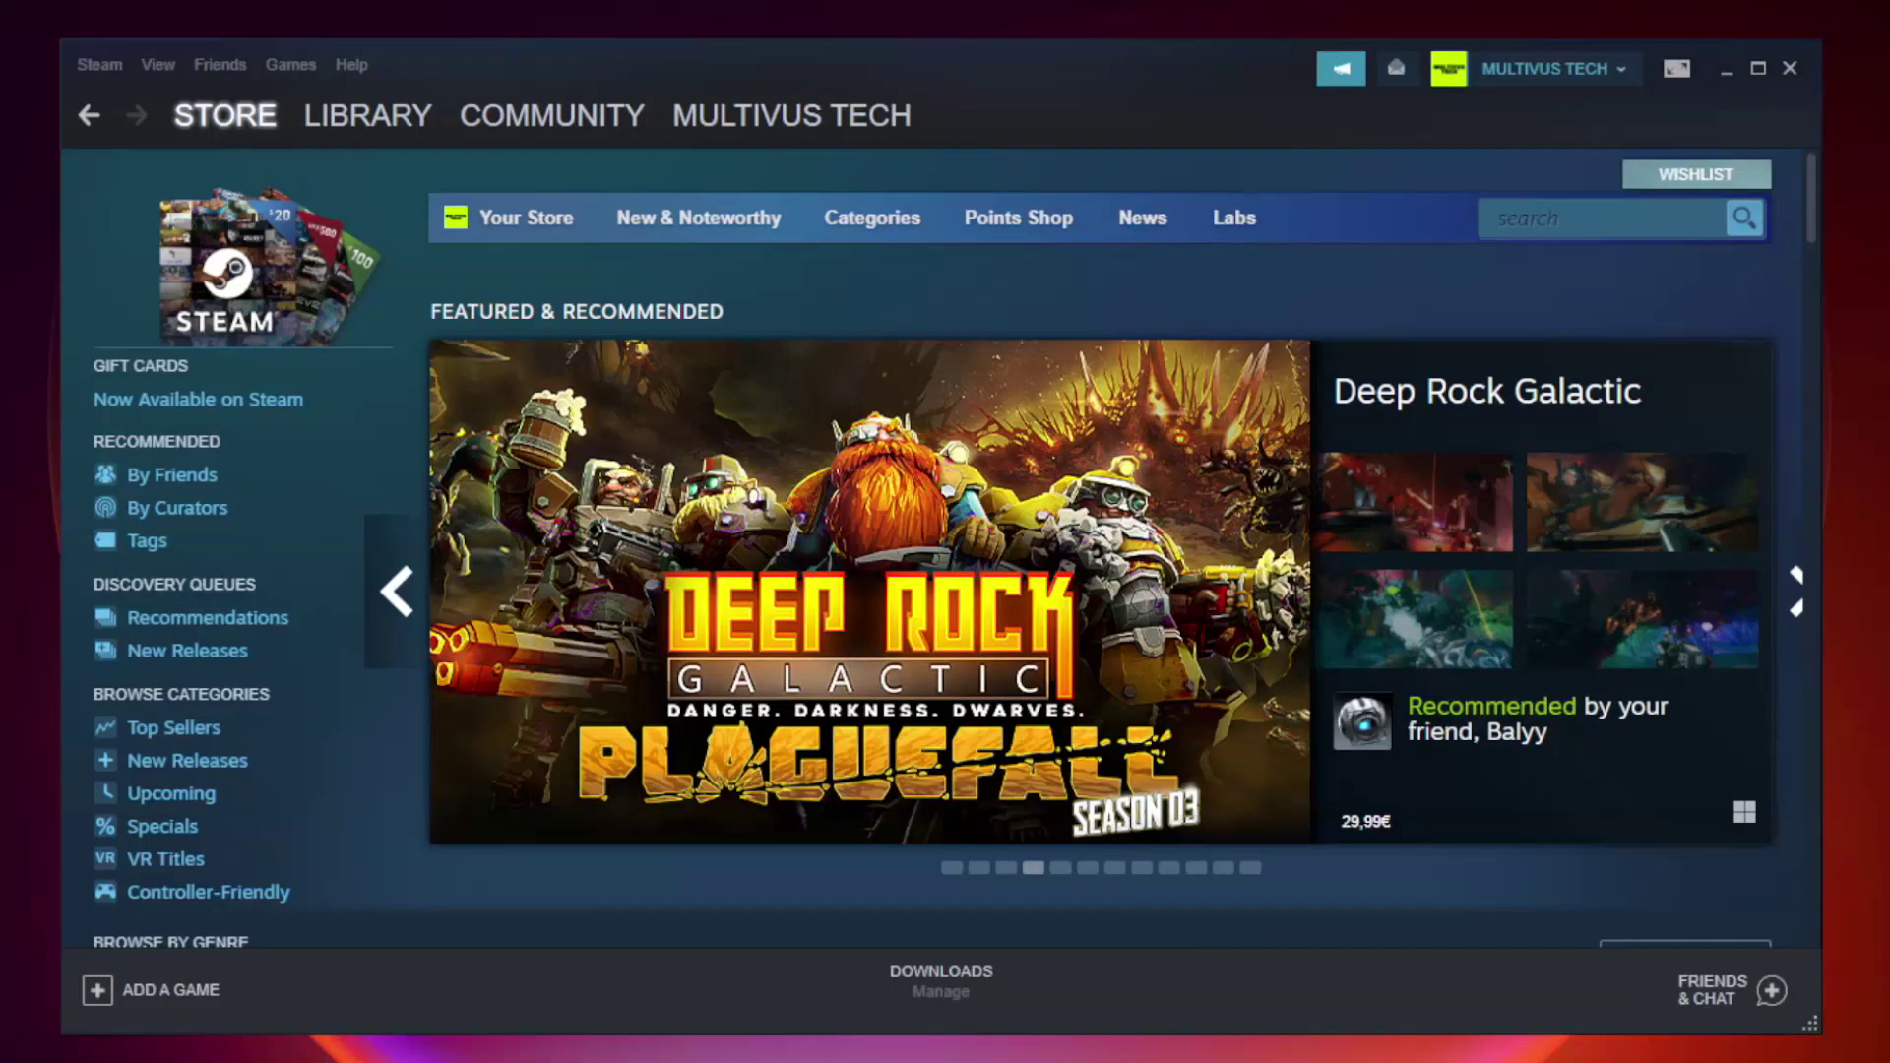
Go to the Steam Library and bring up the options for YOUR NOT WORKING GAME.
{"action": "mouse_move", "coordinate": [412, 123]}
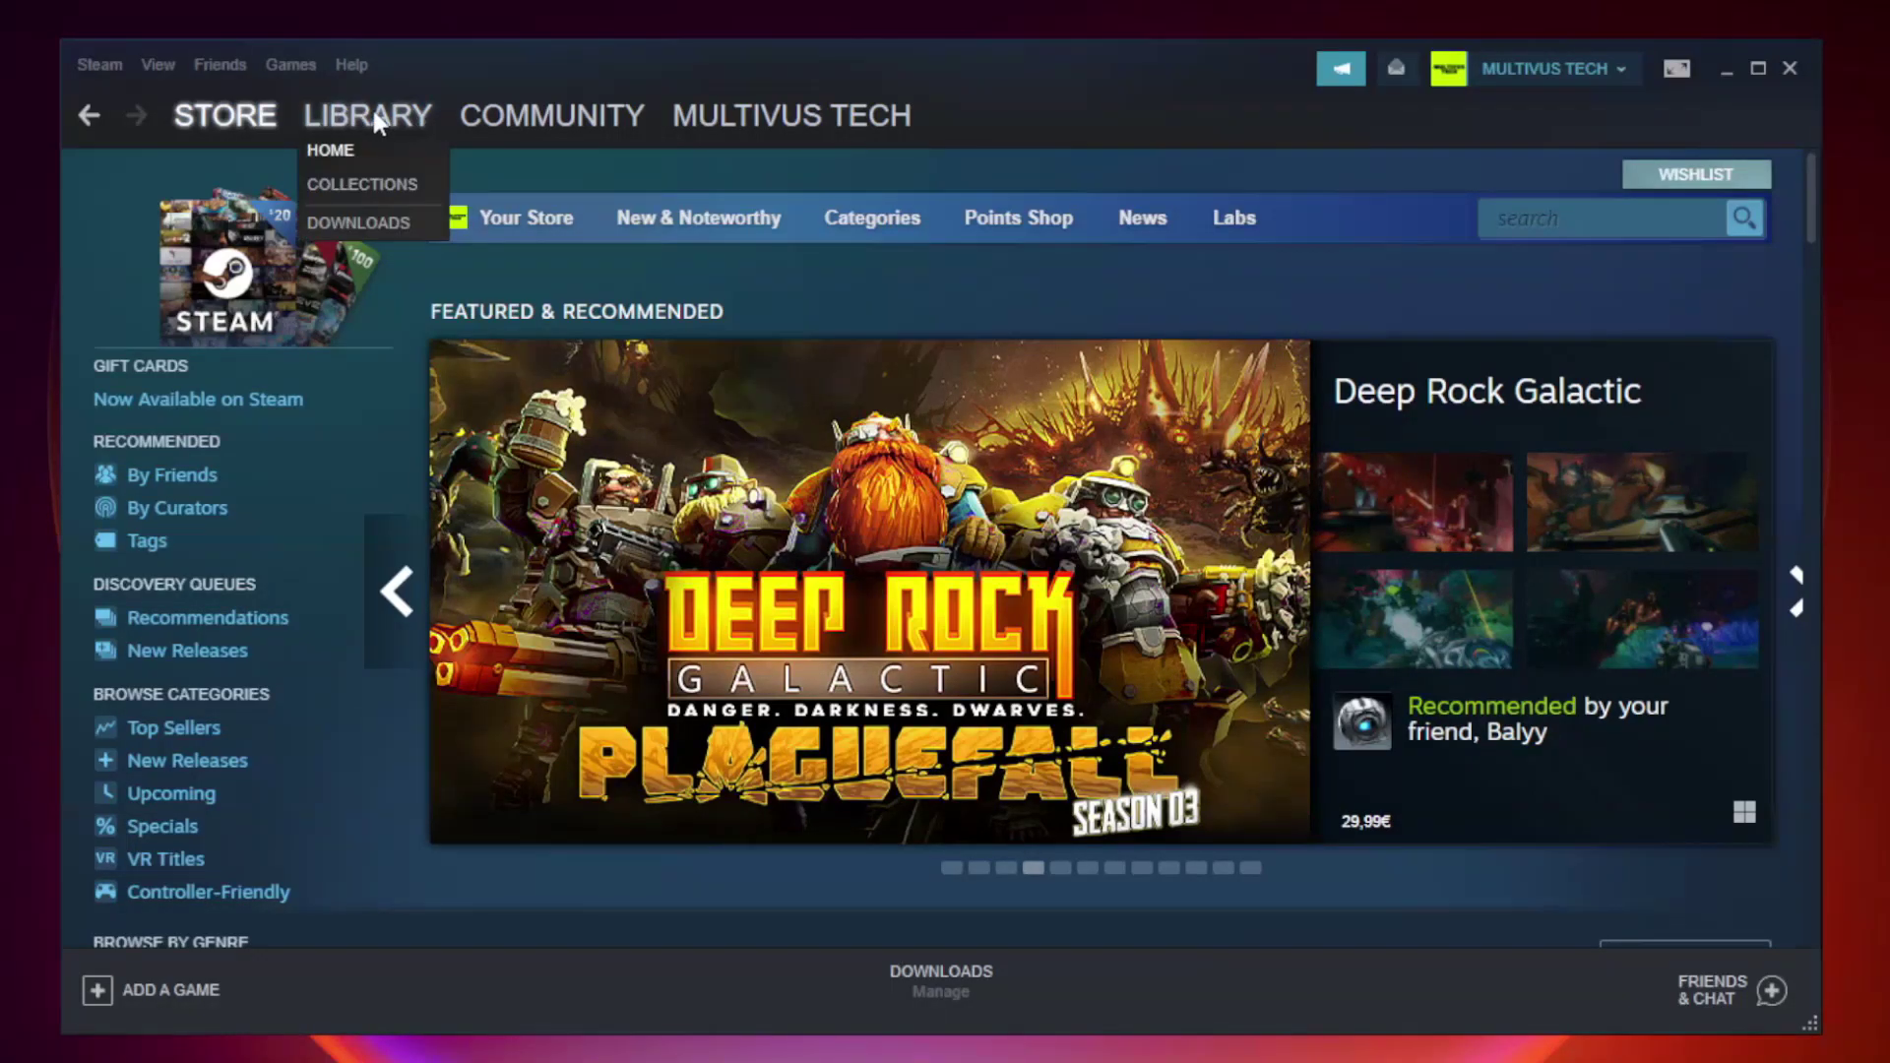
{"action": "left_click", "coordinate": [383, 126]}
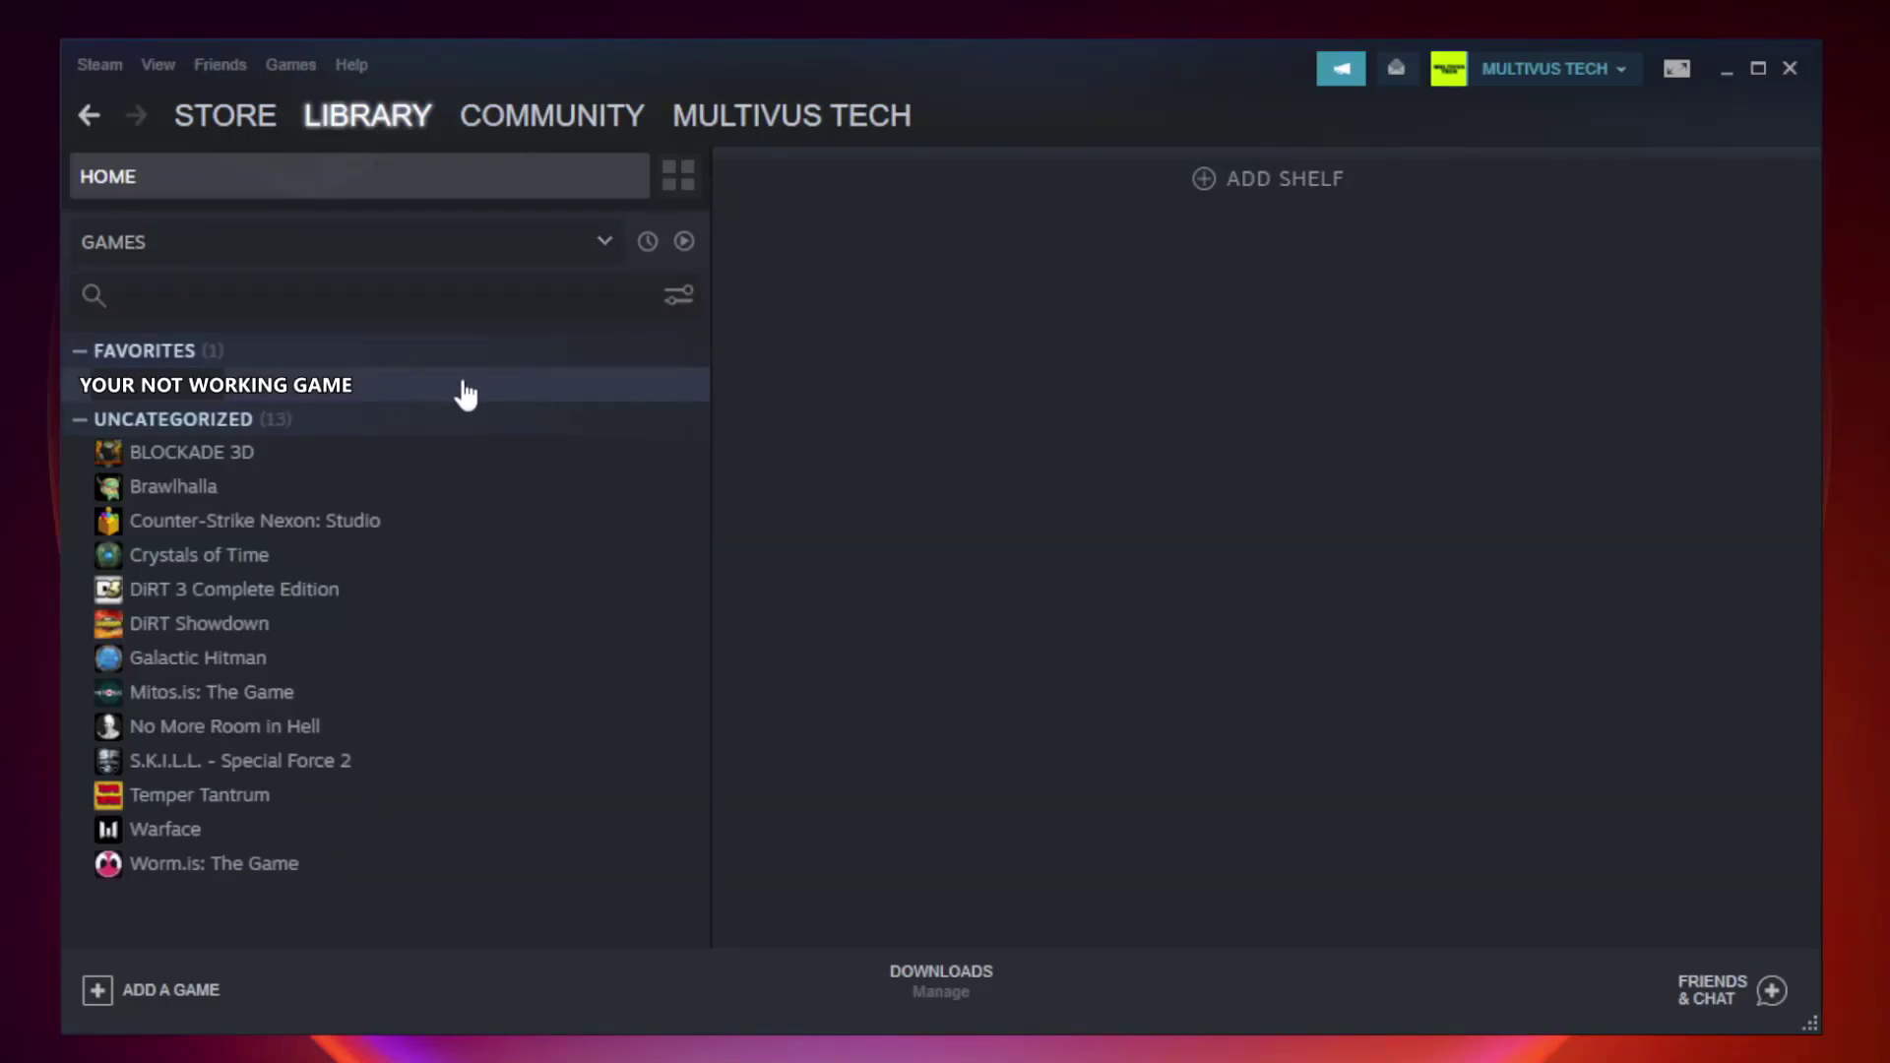
{"action": "right_click", "coordinate": [407, 393]}
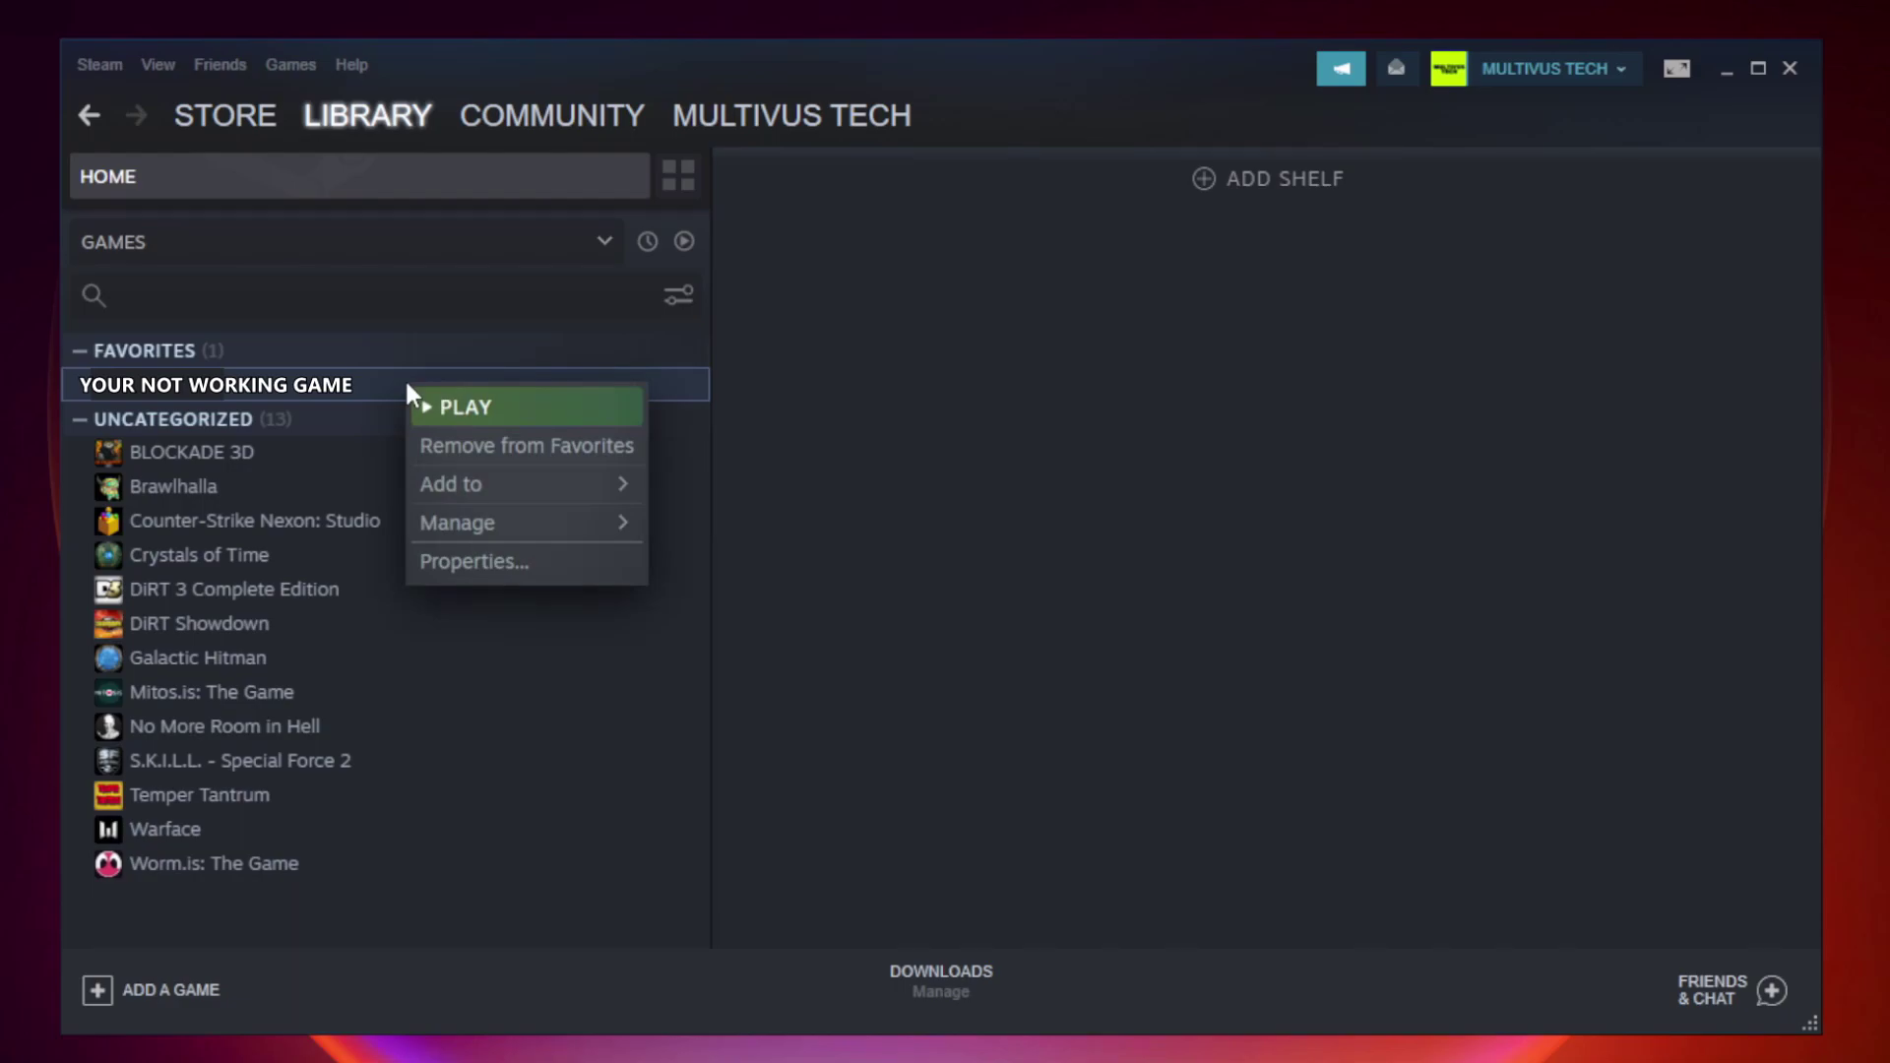
Verify the game's local files from its Properties, validating all 9192 files.
{"action": "left_click", "coordinate": [522, 559]}
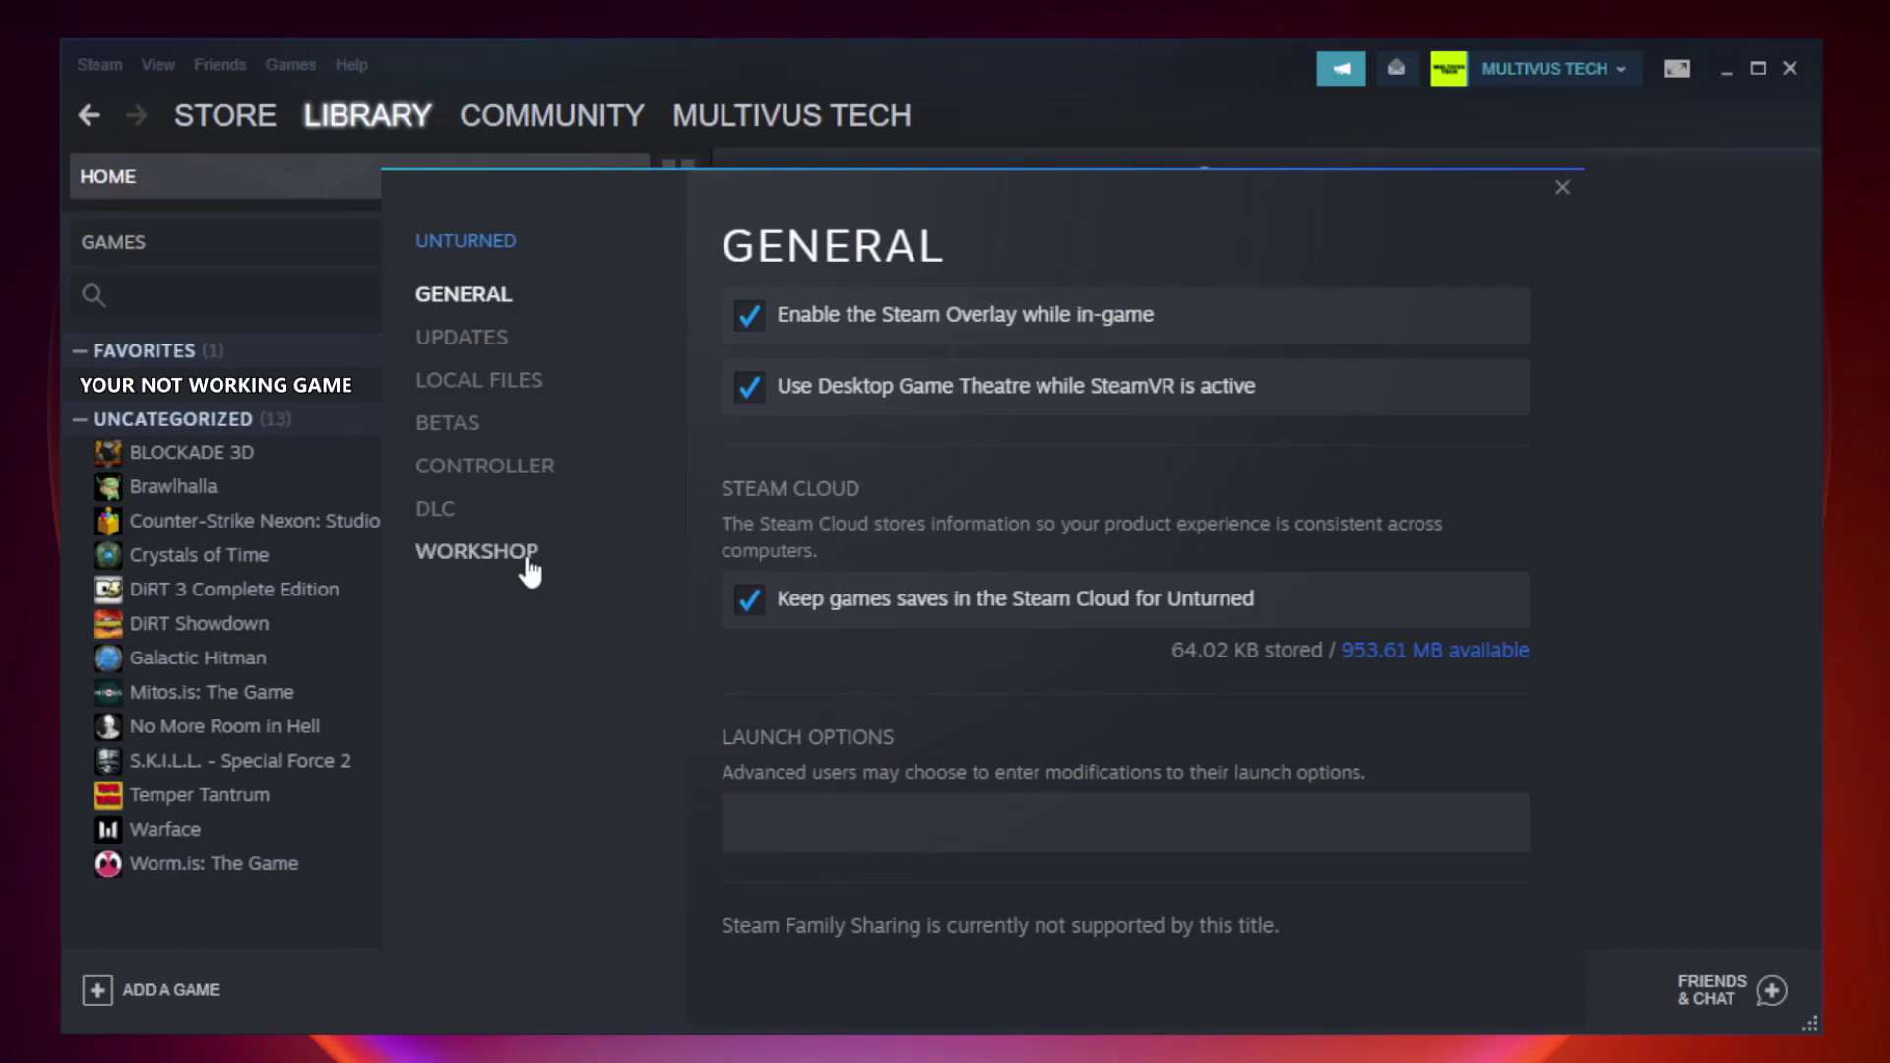
{"action": "left_click", "coordinate": [502, 388]}
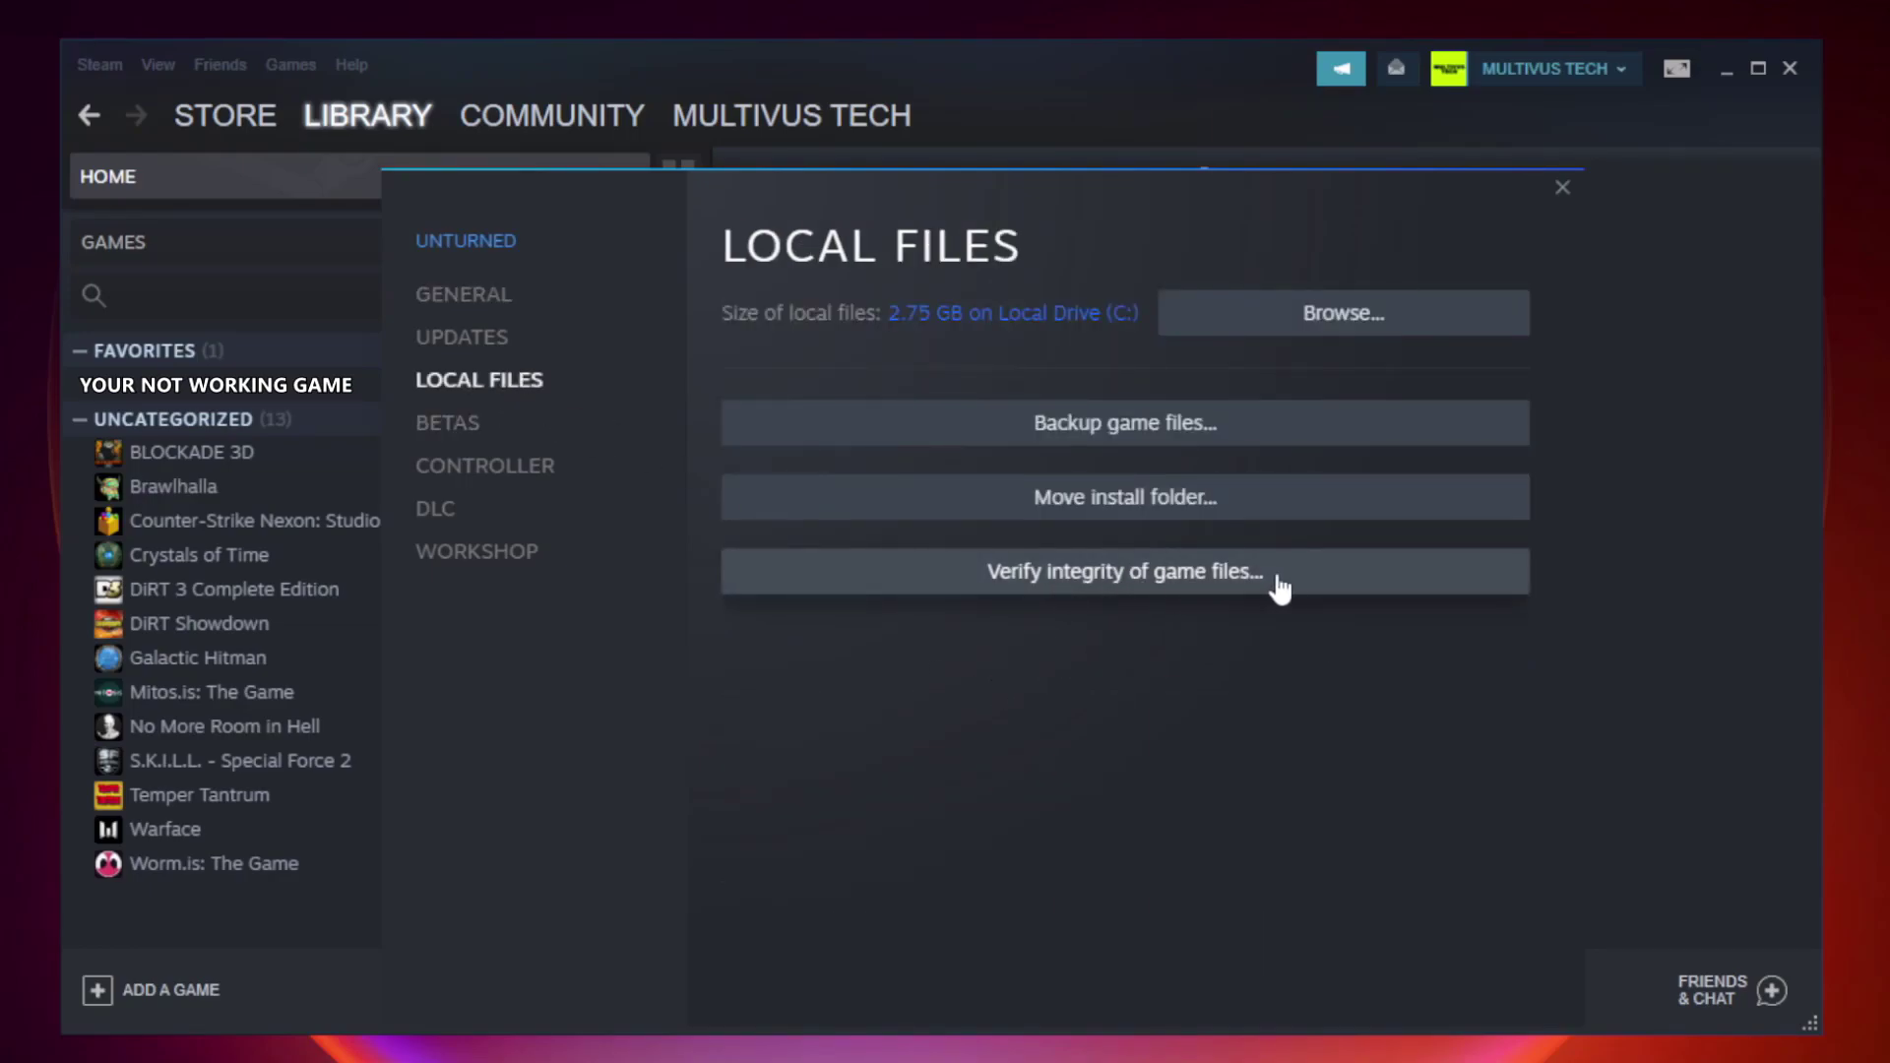
{"action": "left_click", "coordinate": [1143, 578]}
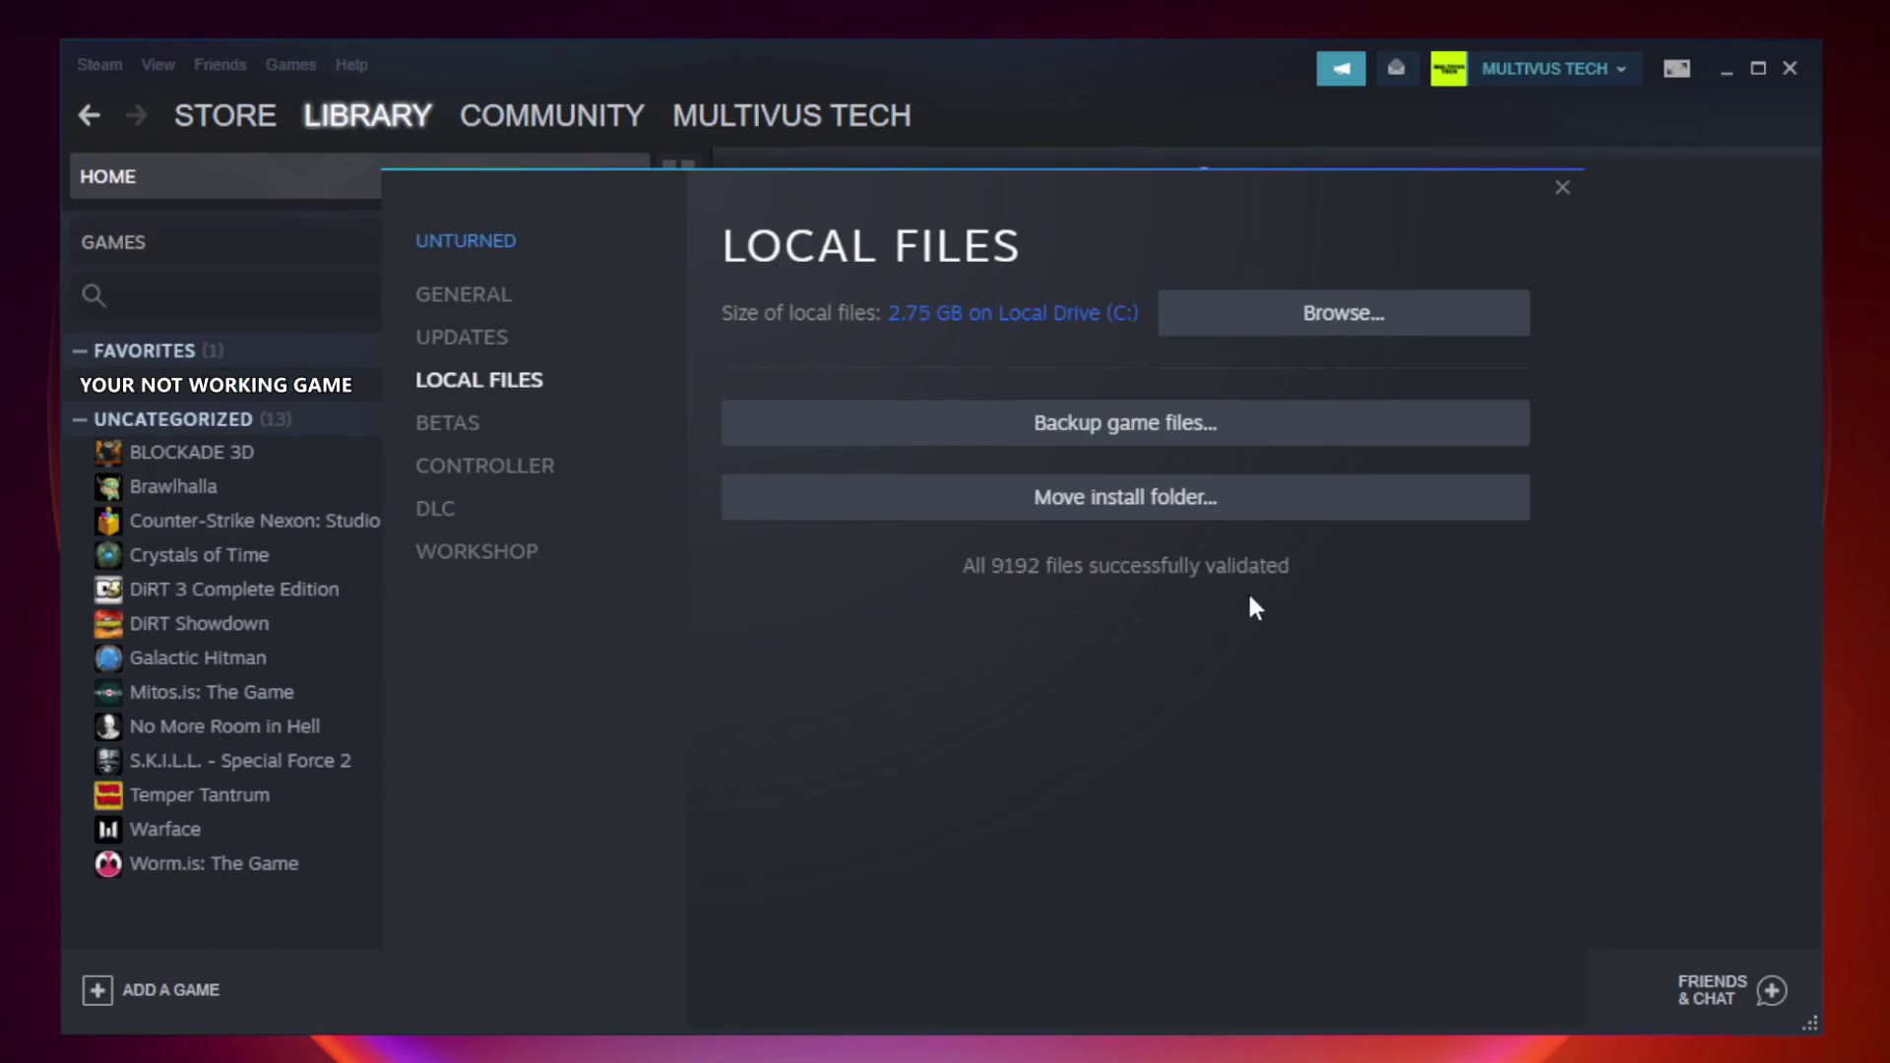
Open Properties of the YOUR NOT WORKING GAME shortcut in its install folder, fully visible on screen.
{"action": "left_click", "coordinate": [1349, 331]}
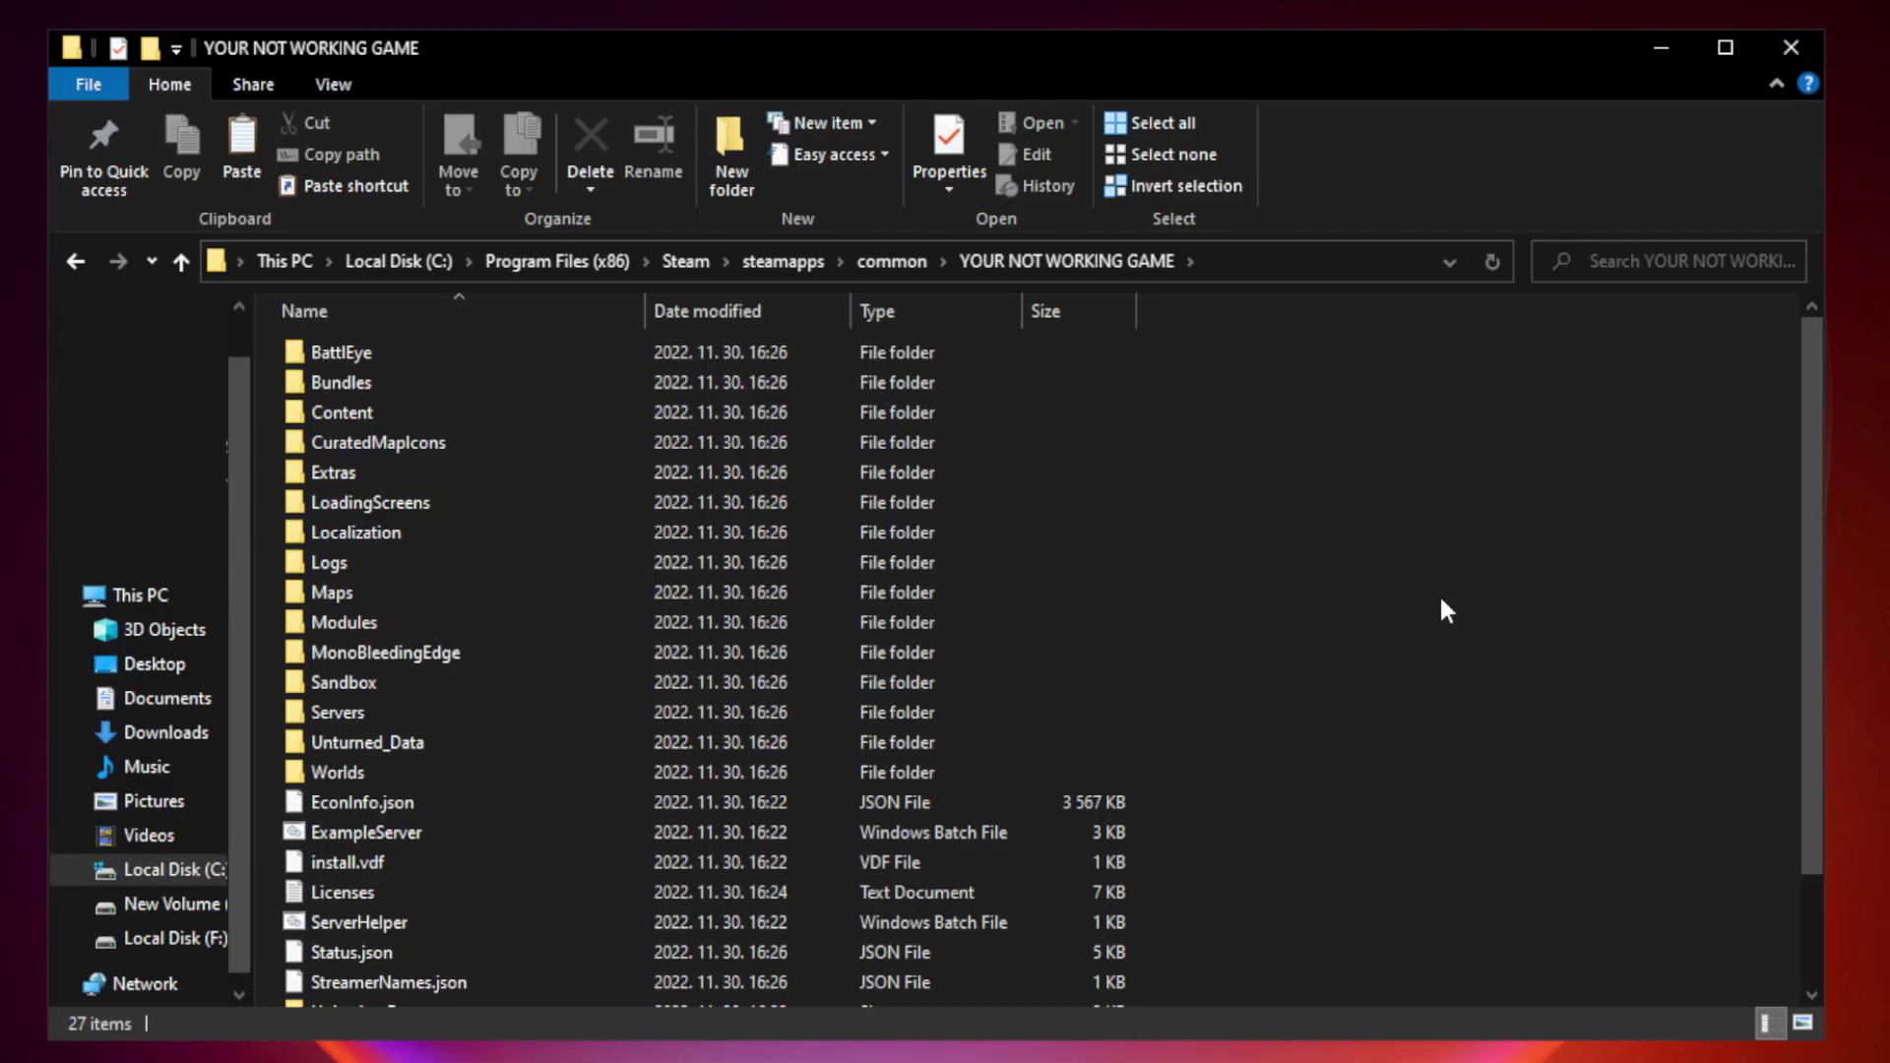
{"action": "left_click_drag", "start_coordinate": [1813, 516], "coordinate": [1815, 677]}
{"action": "left_click", "coordinate": [752, 989]}
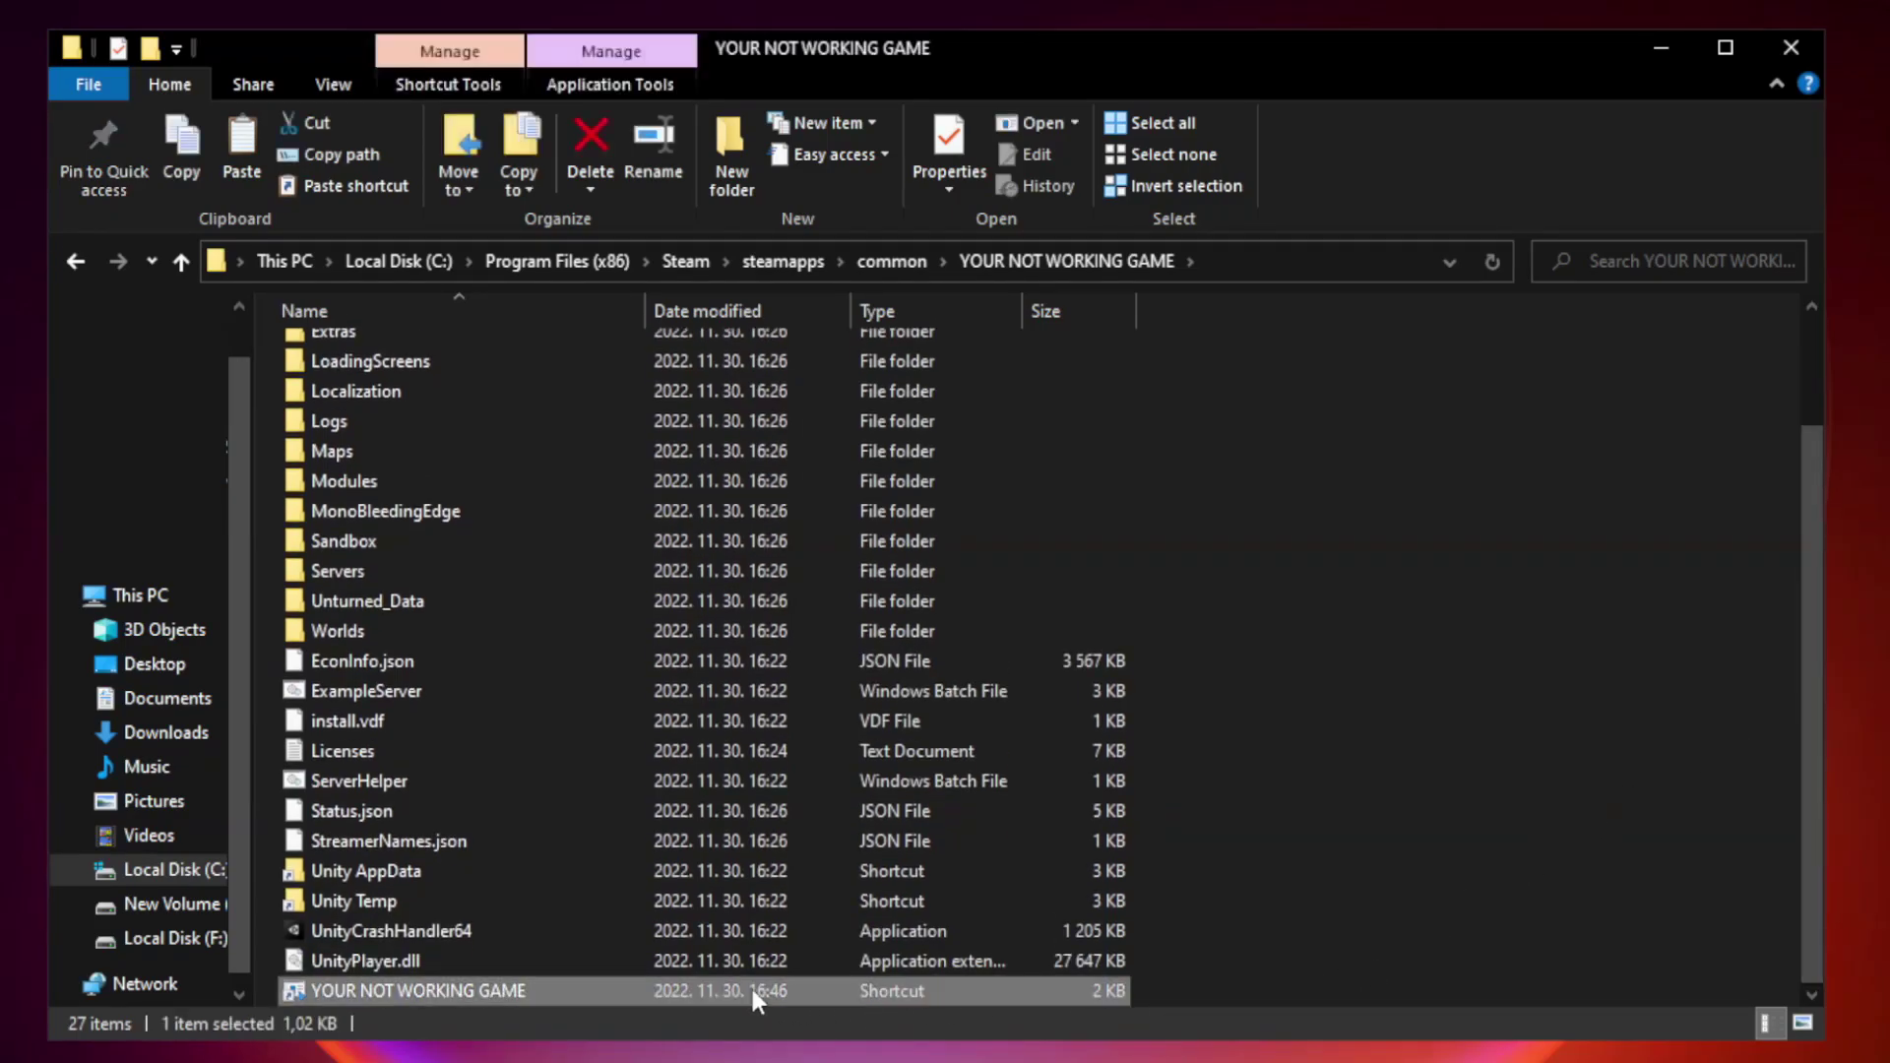
{"action": "right_click", "coordinate": [640, 989]}
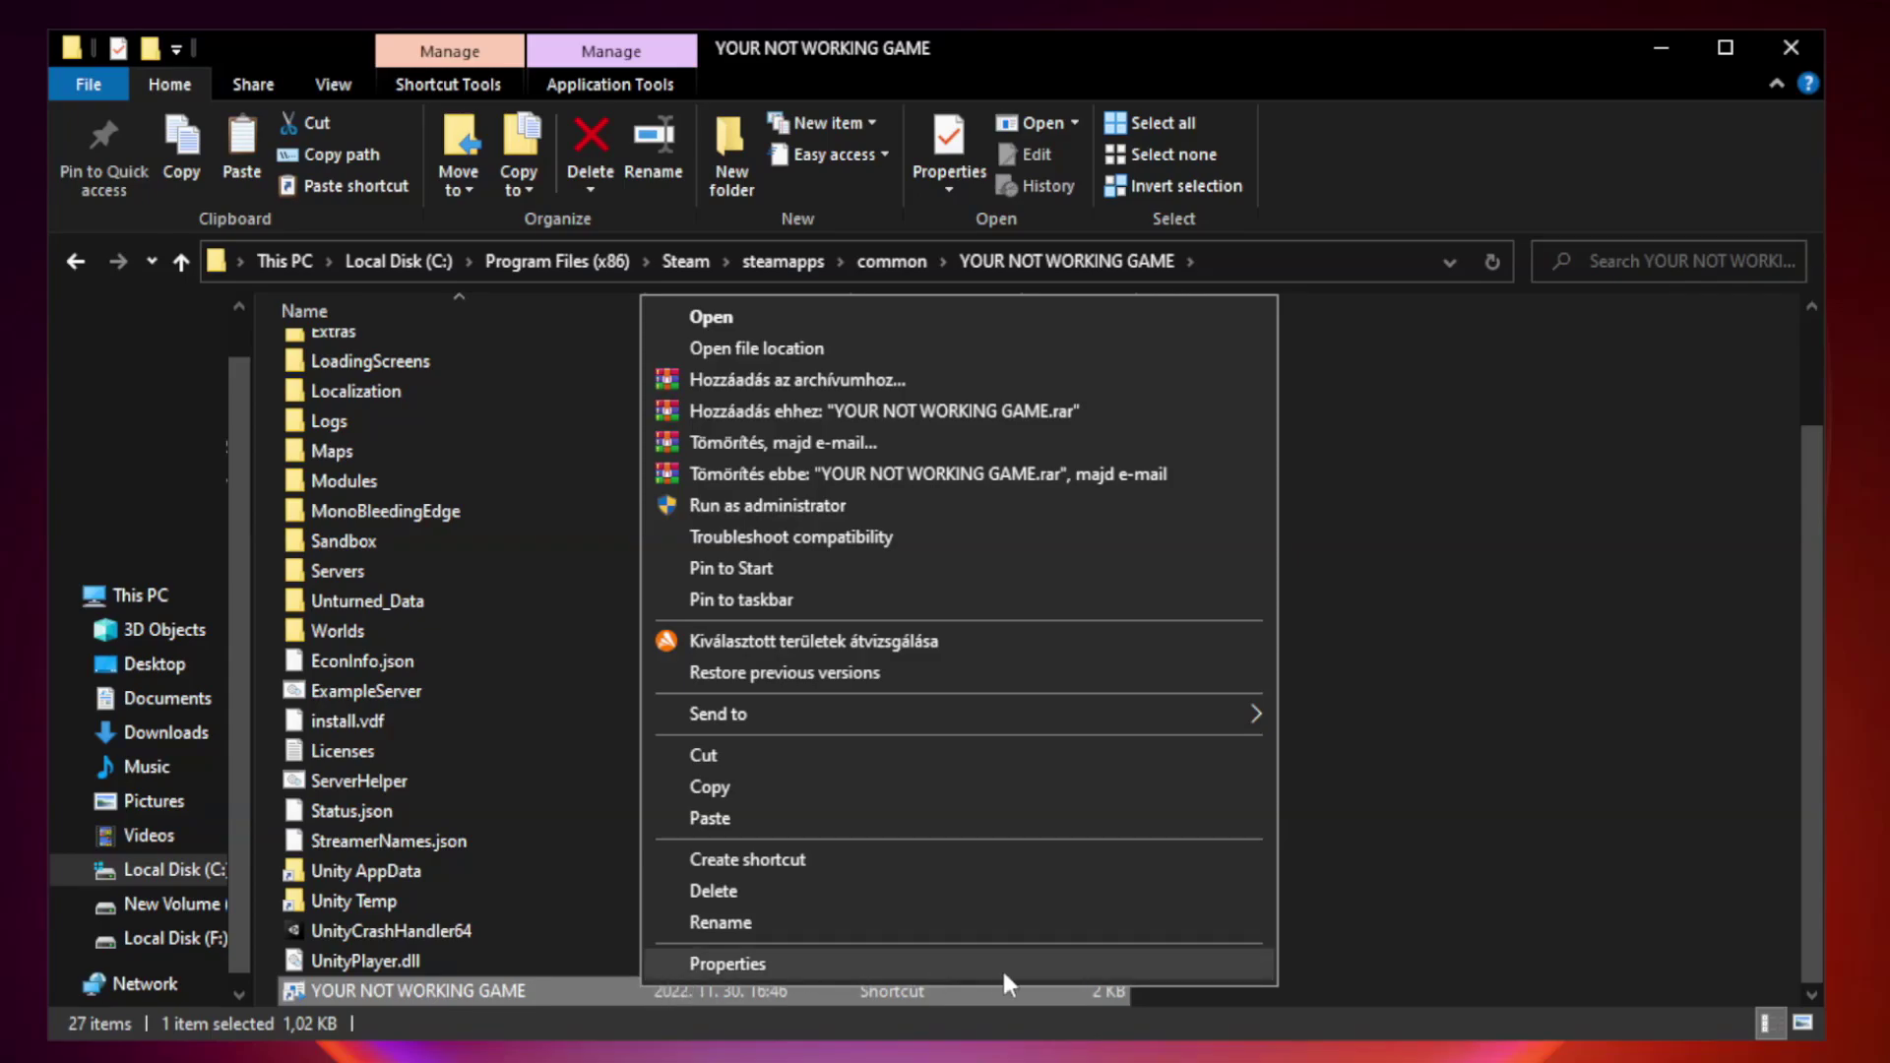
{"action": "left_click", "coordinate": [952, 963]}
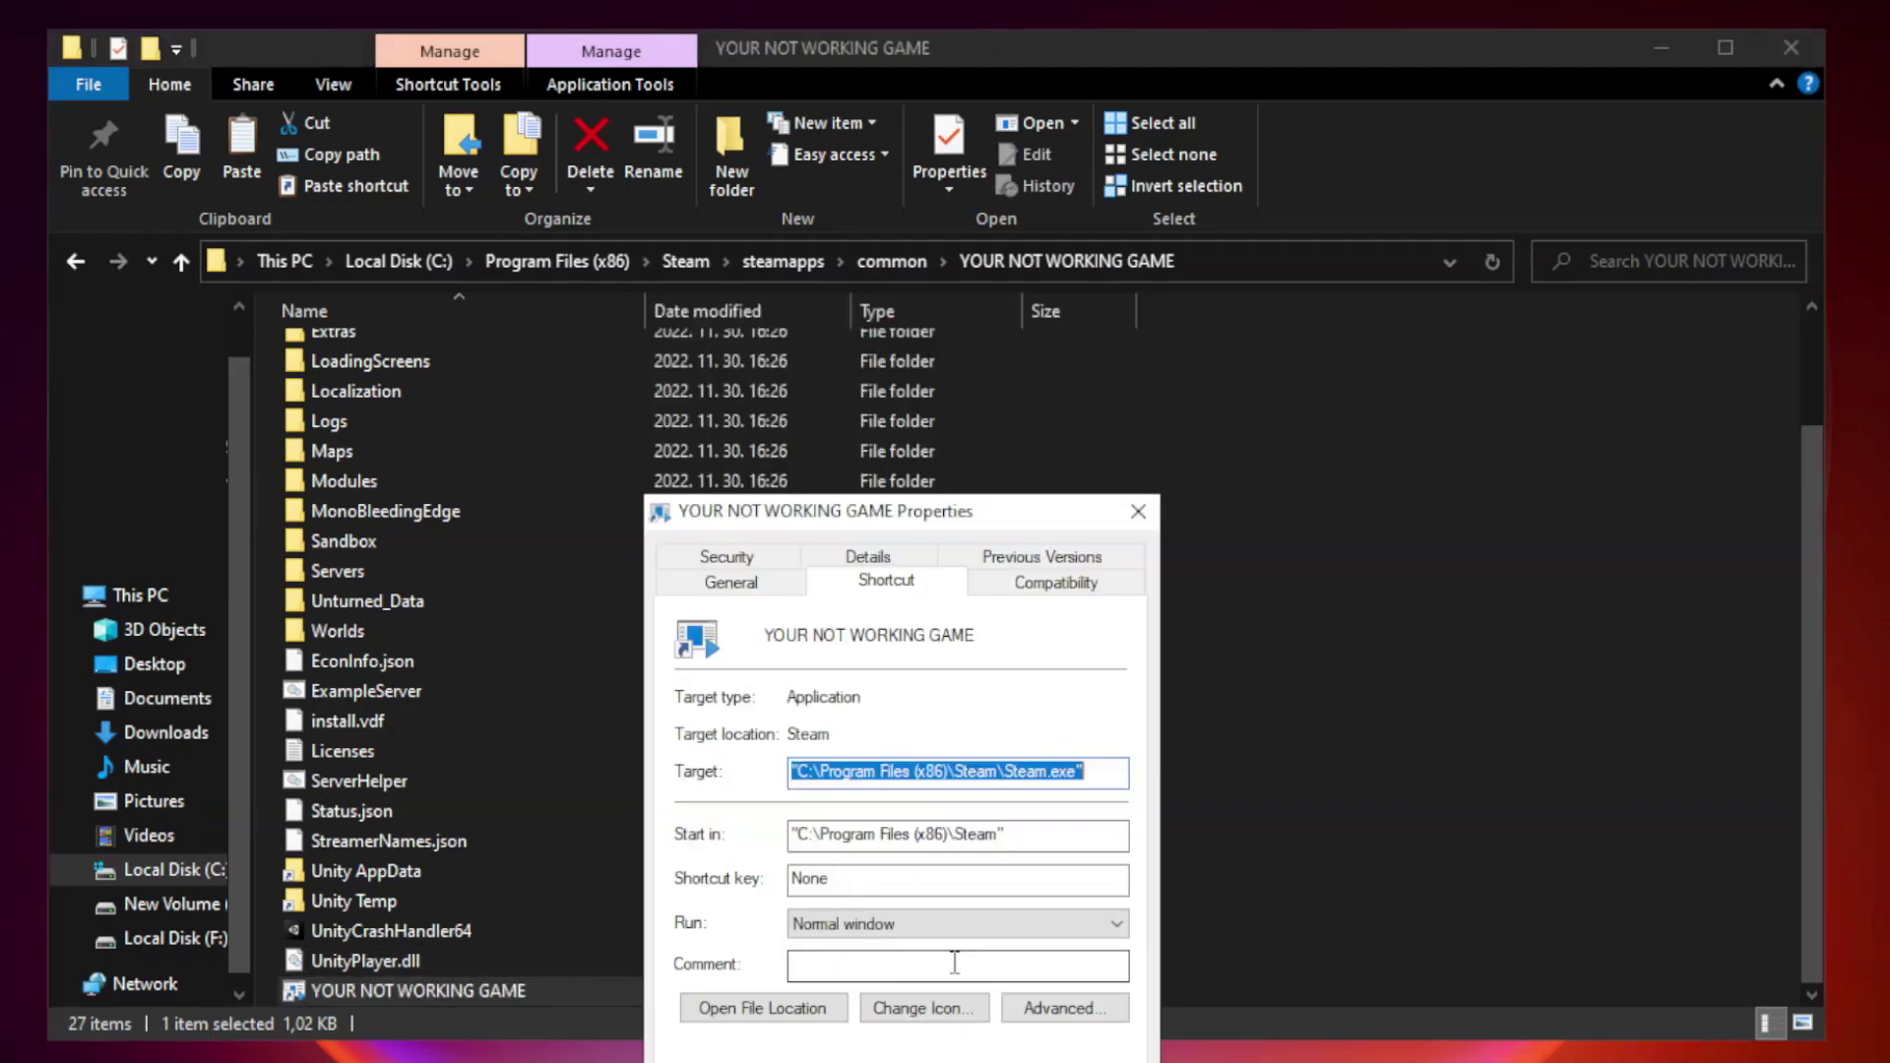
{"action": "left_click_drag", "start_coordinate": [939, 522], "coordinate": [942, 225]}
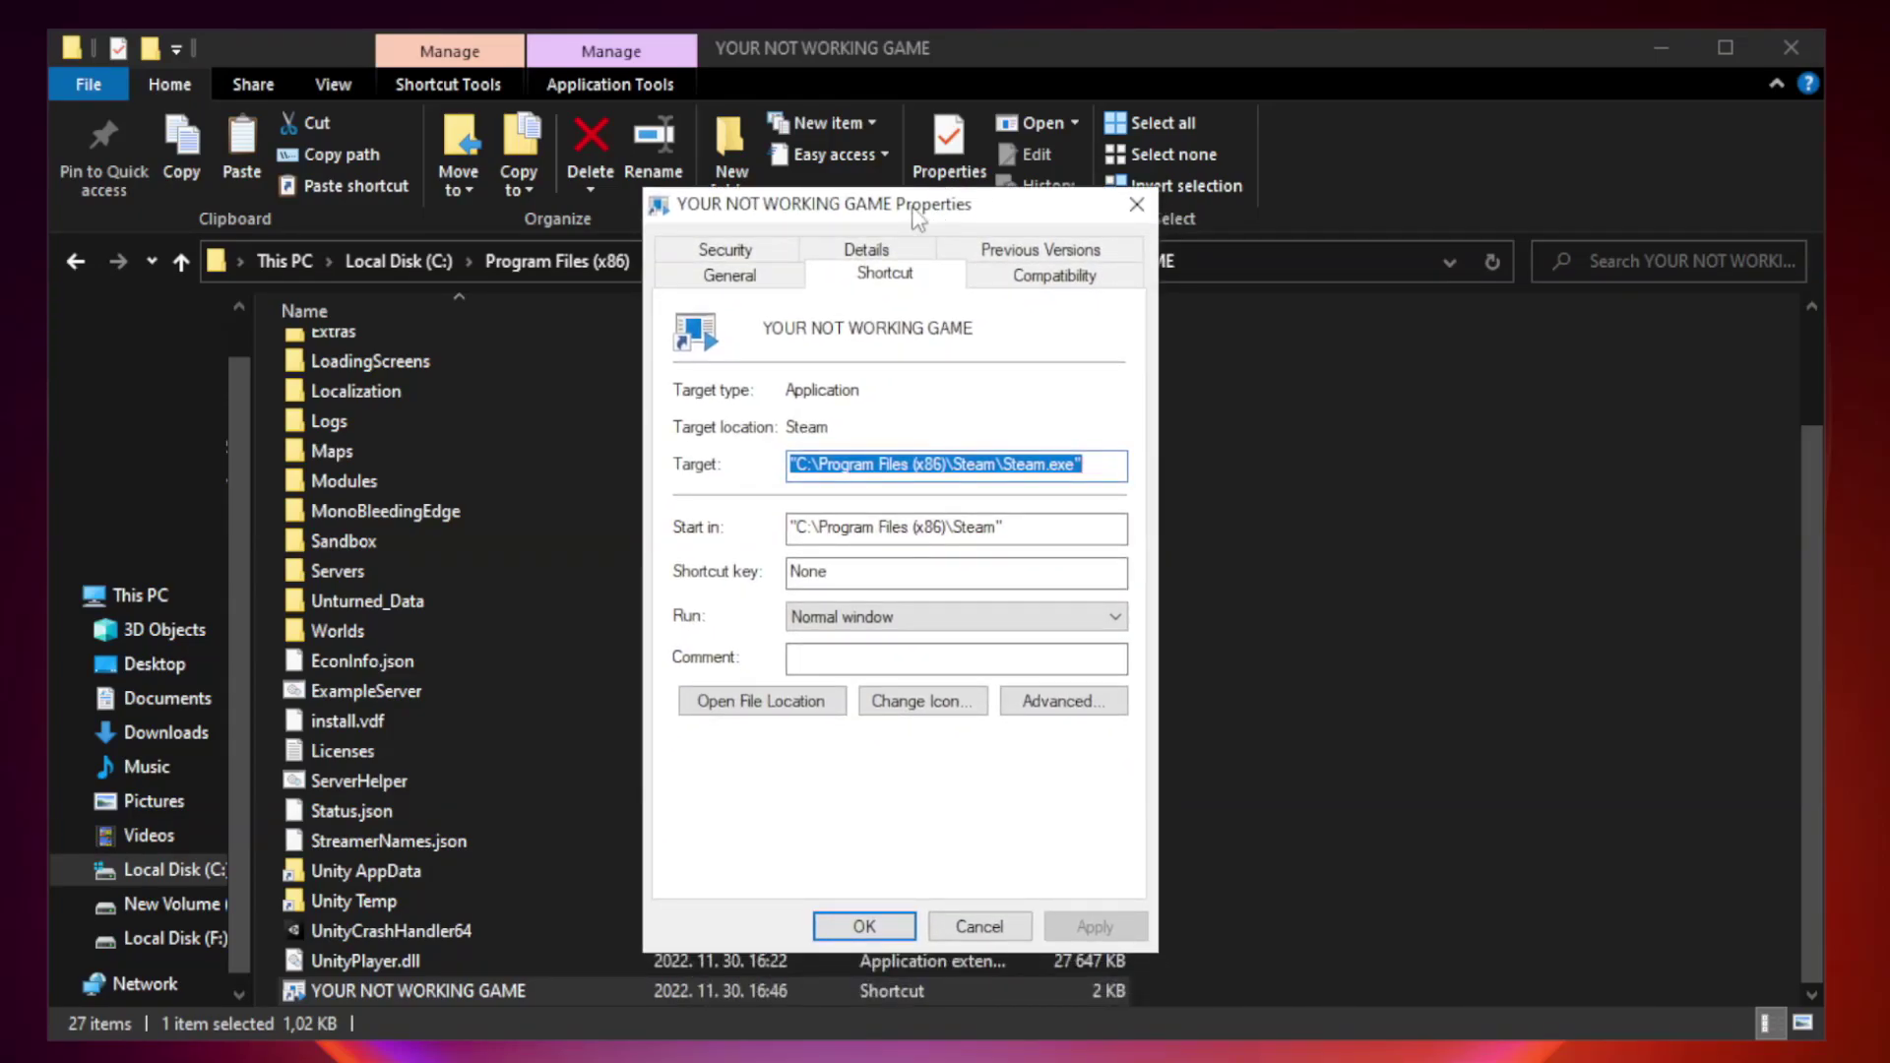
Set the shortcut to Windows 8 compatibility mode, fullscreen optimizations off, run as administrator, and apply.
{"action": "left_click", "coordinate": [1051, 286]}
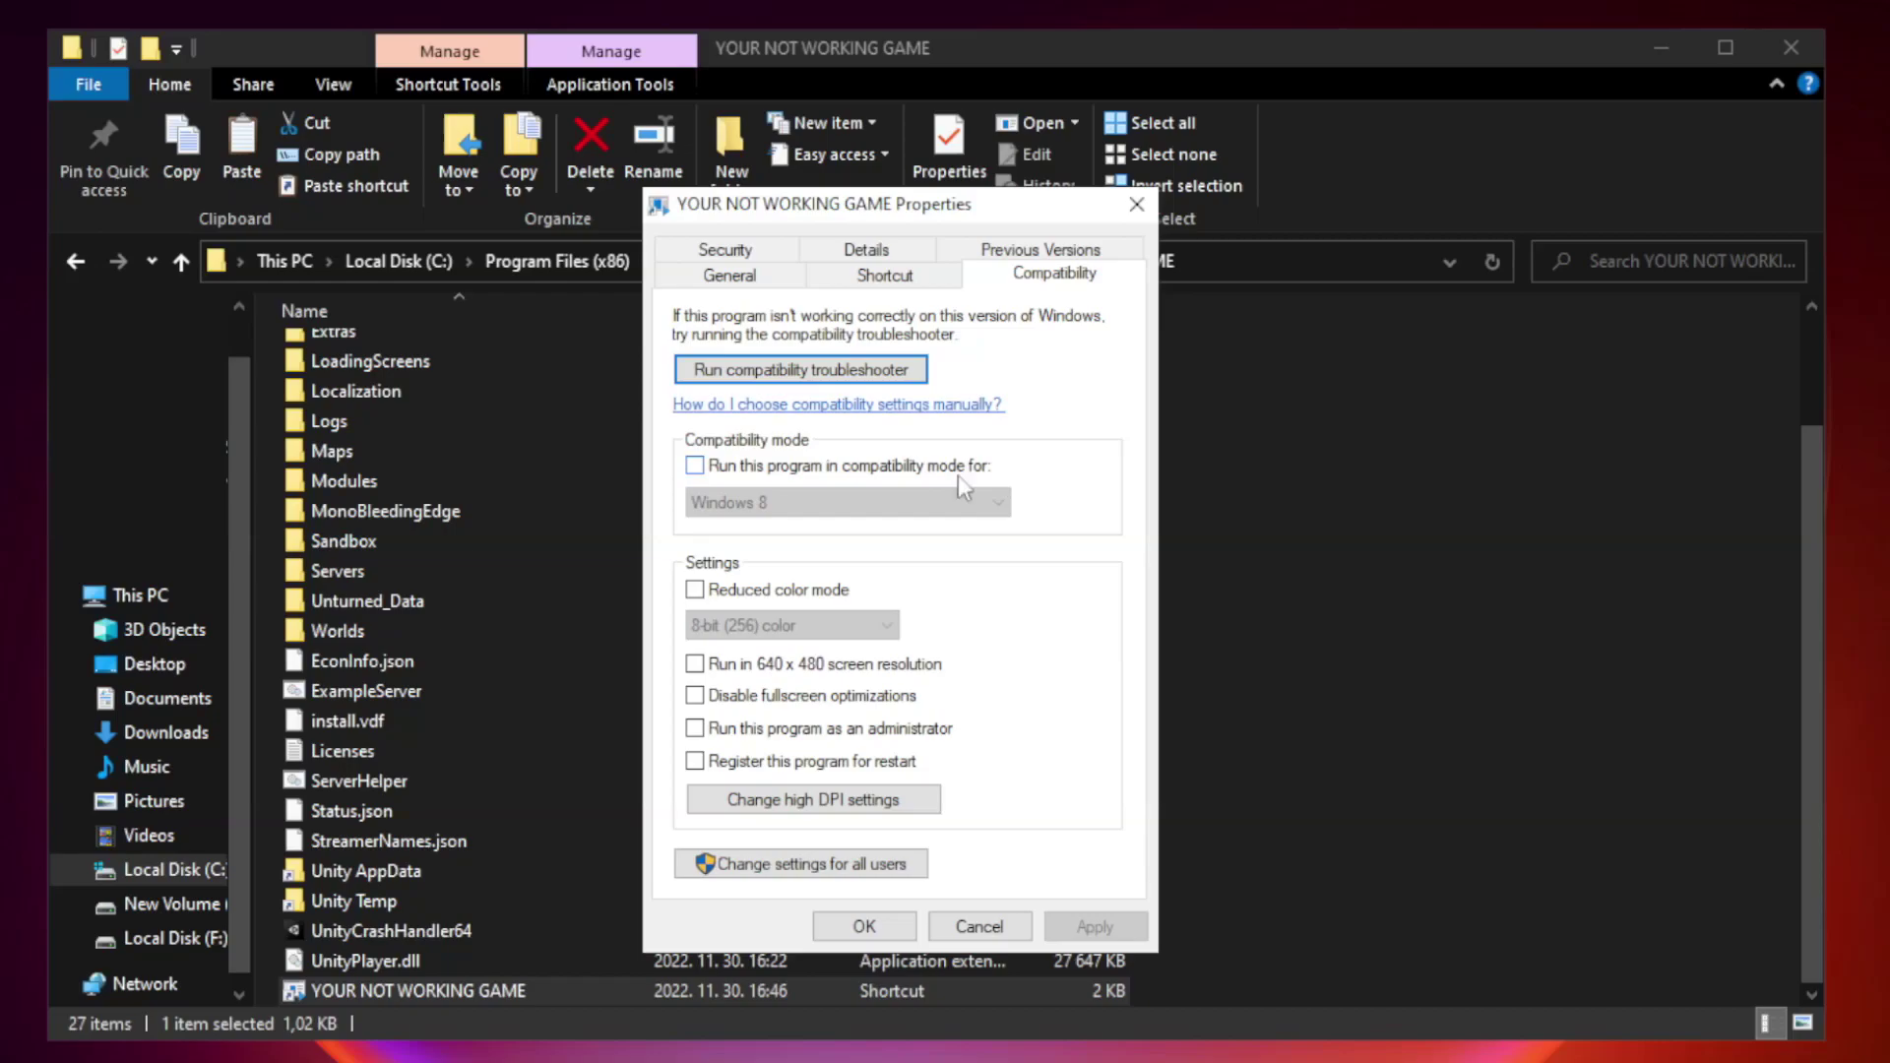
{"action": "left_click", "coordinate": [753, 469]}
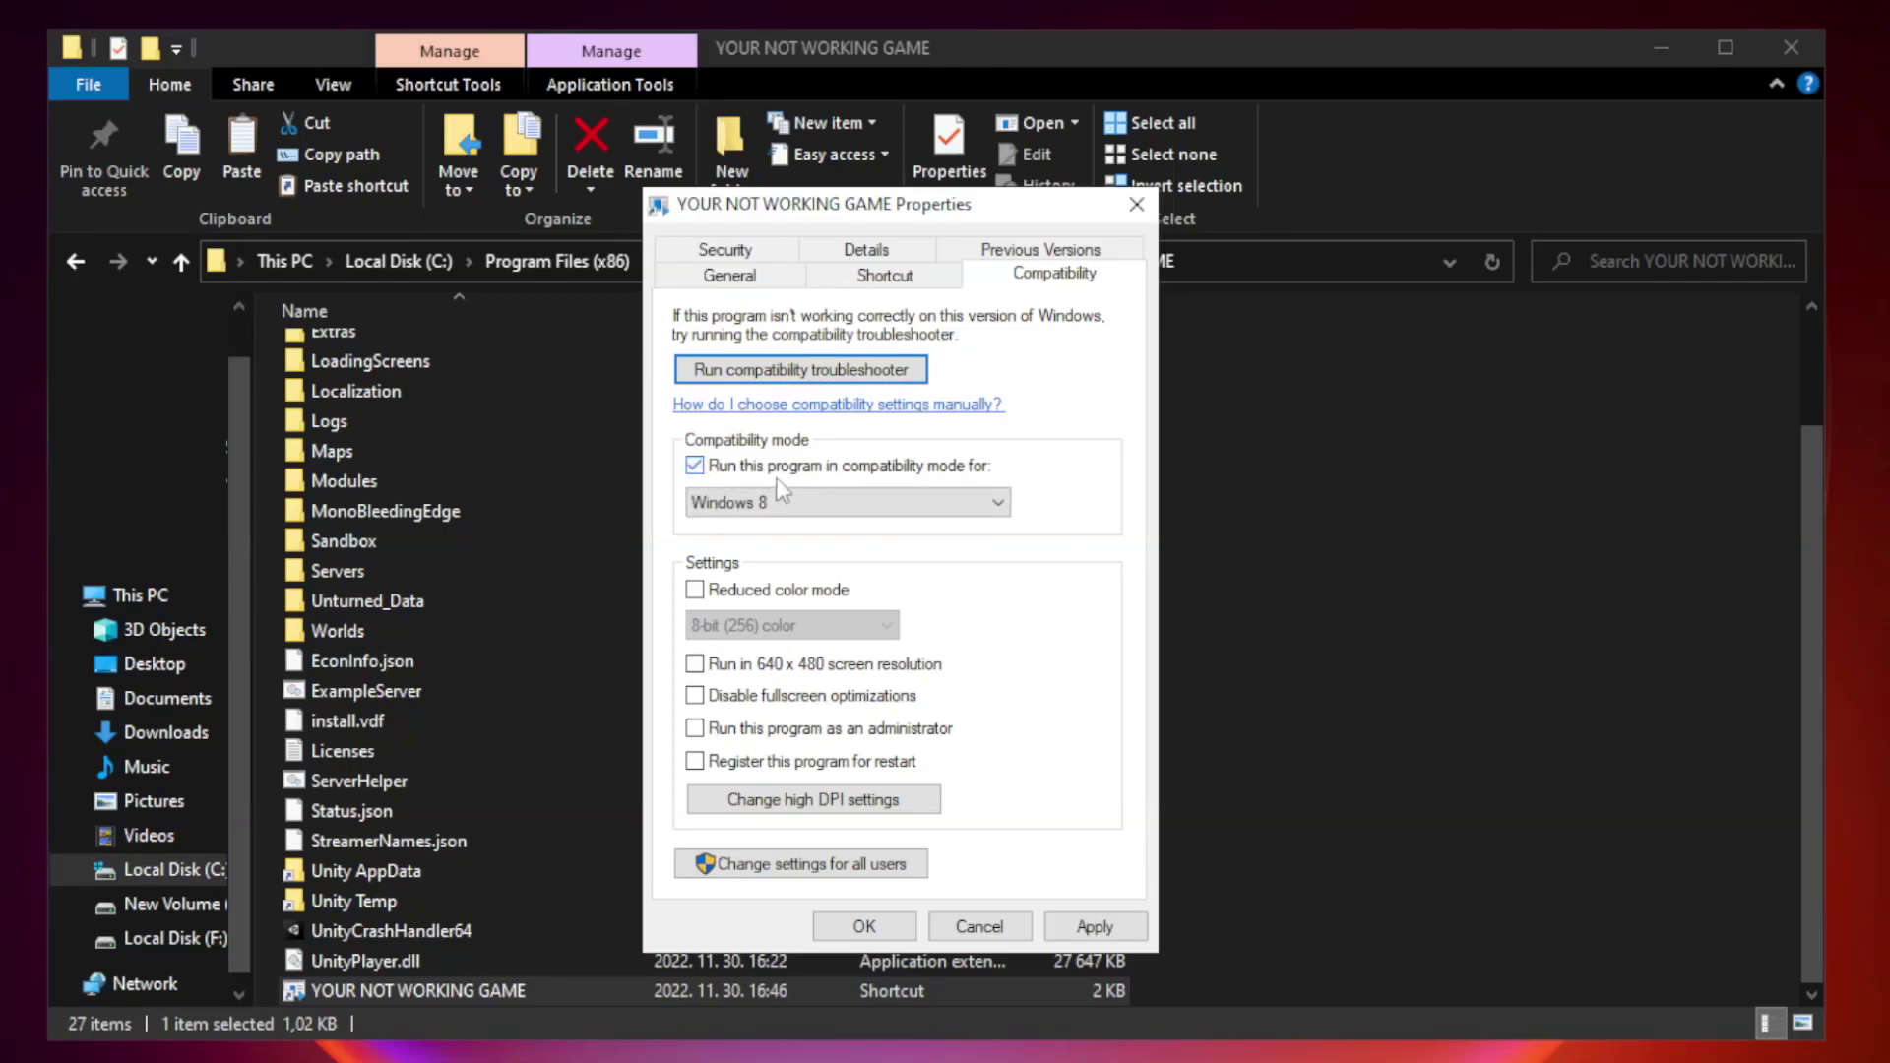
{"action": "left_click", "coordinate": [842, 504]}
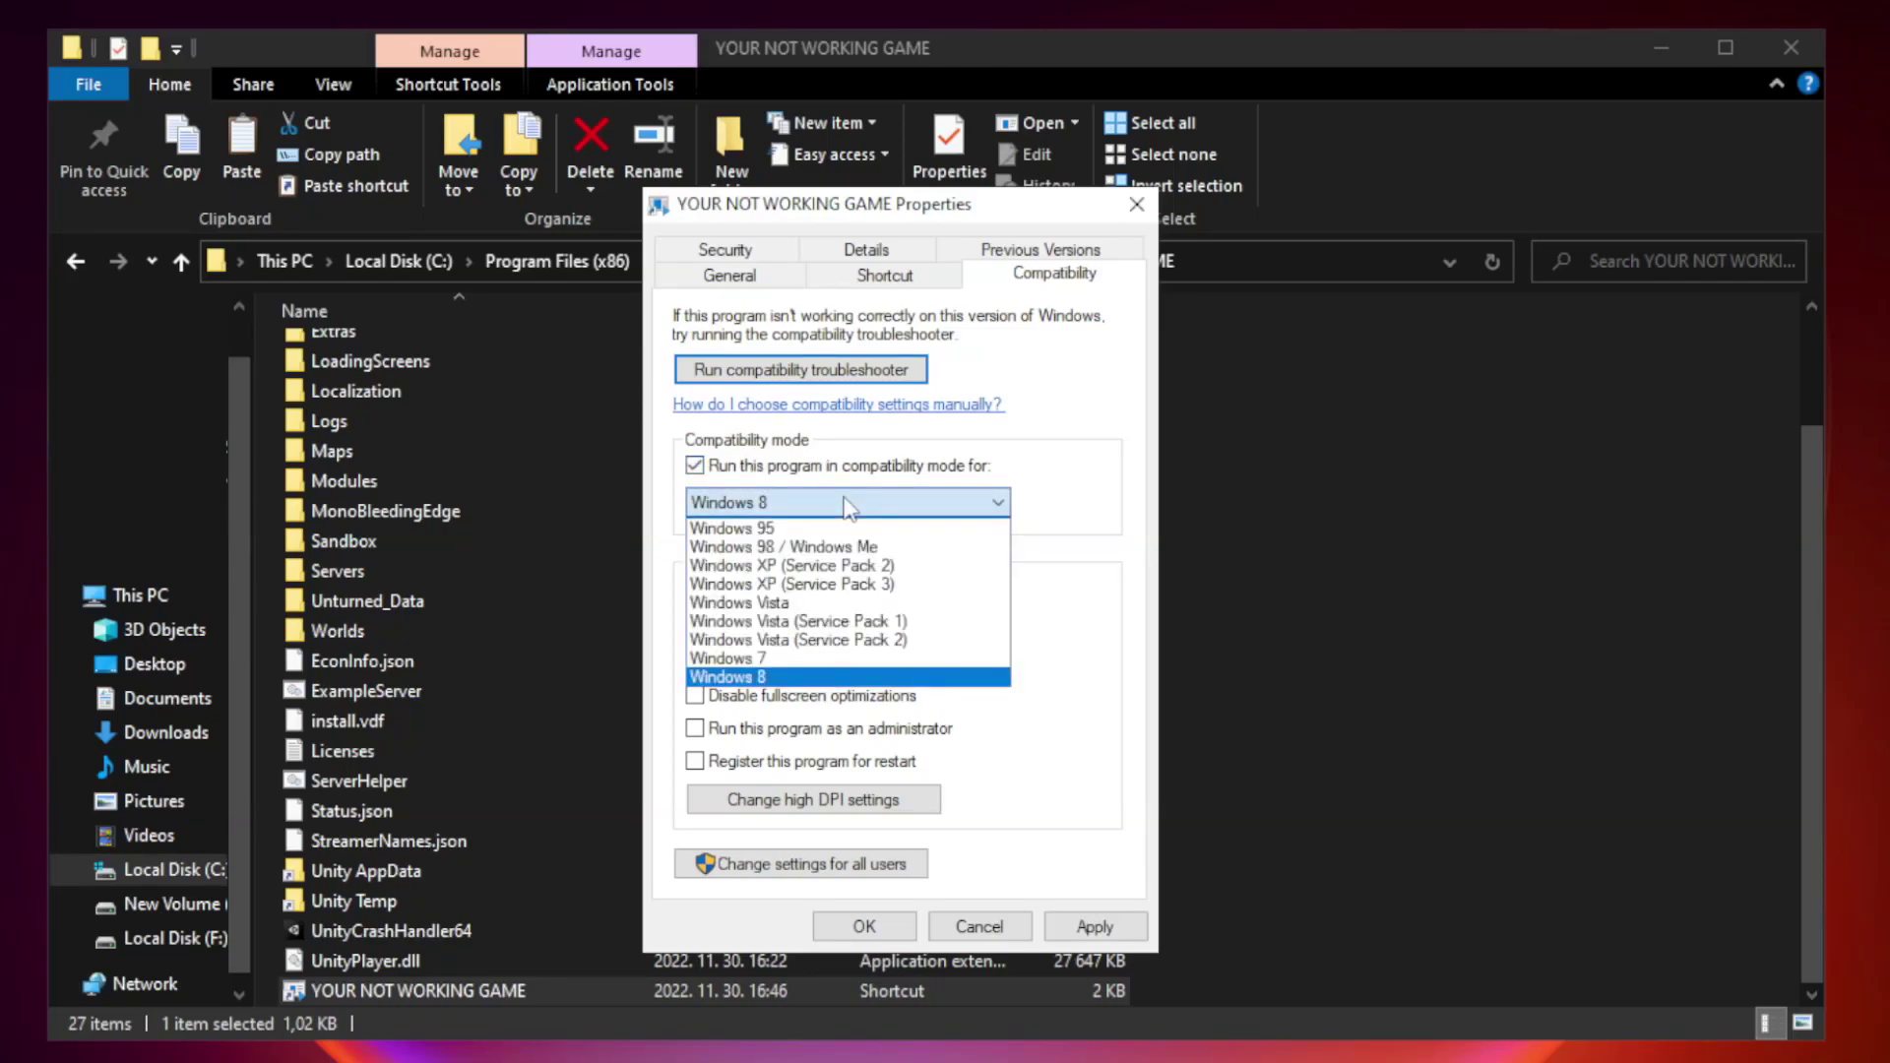
{"action": "left_click", "coordinate": [799, 676]}
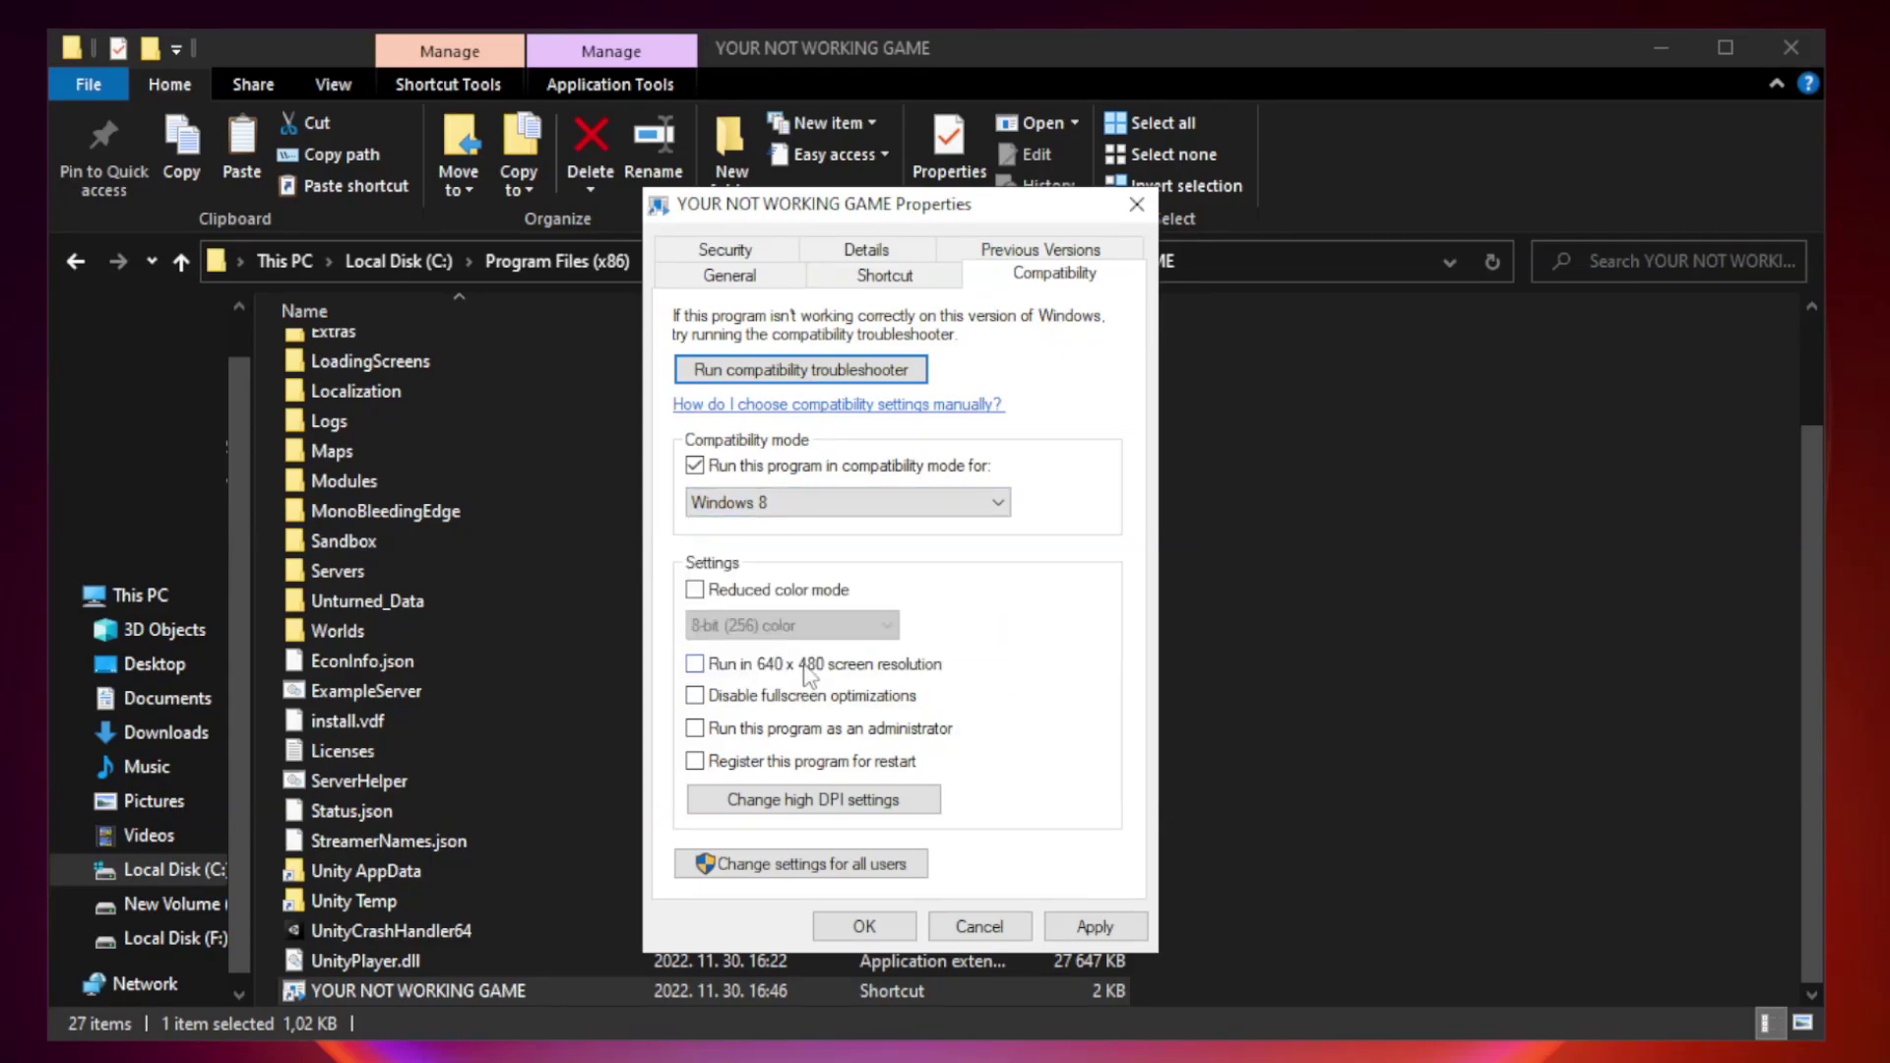
{"action": "left_click", "coordinate": [740, 701]}
{"action": "left_click", "coordinate": [744, 732]}
{"action": "left_click", "coordinate": [1095, 933]}
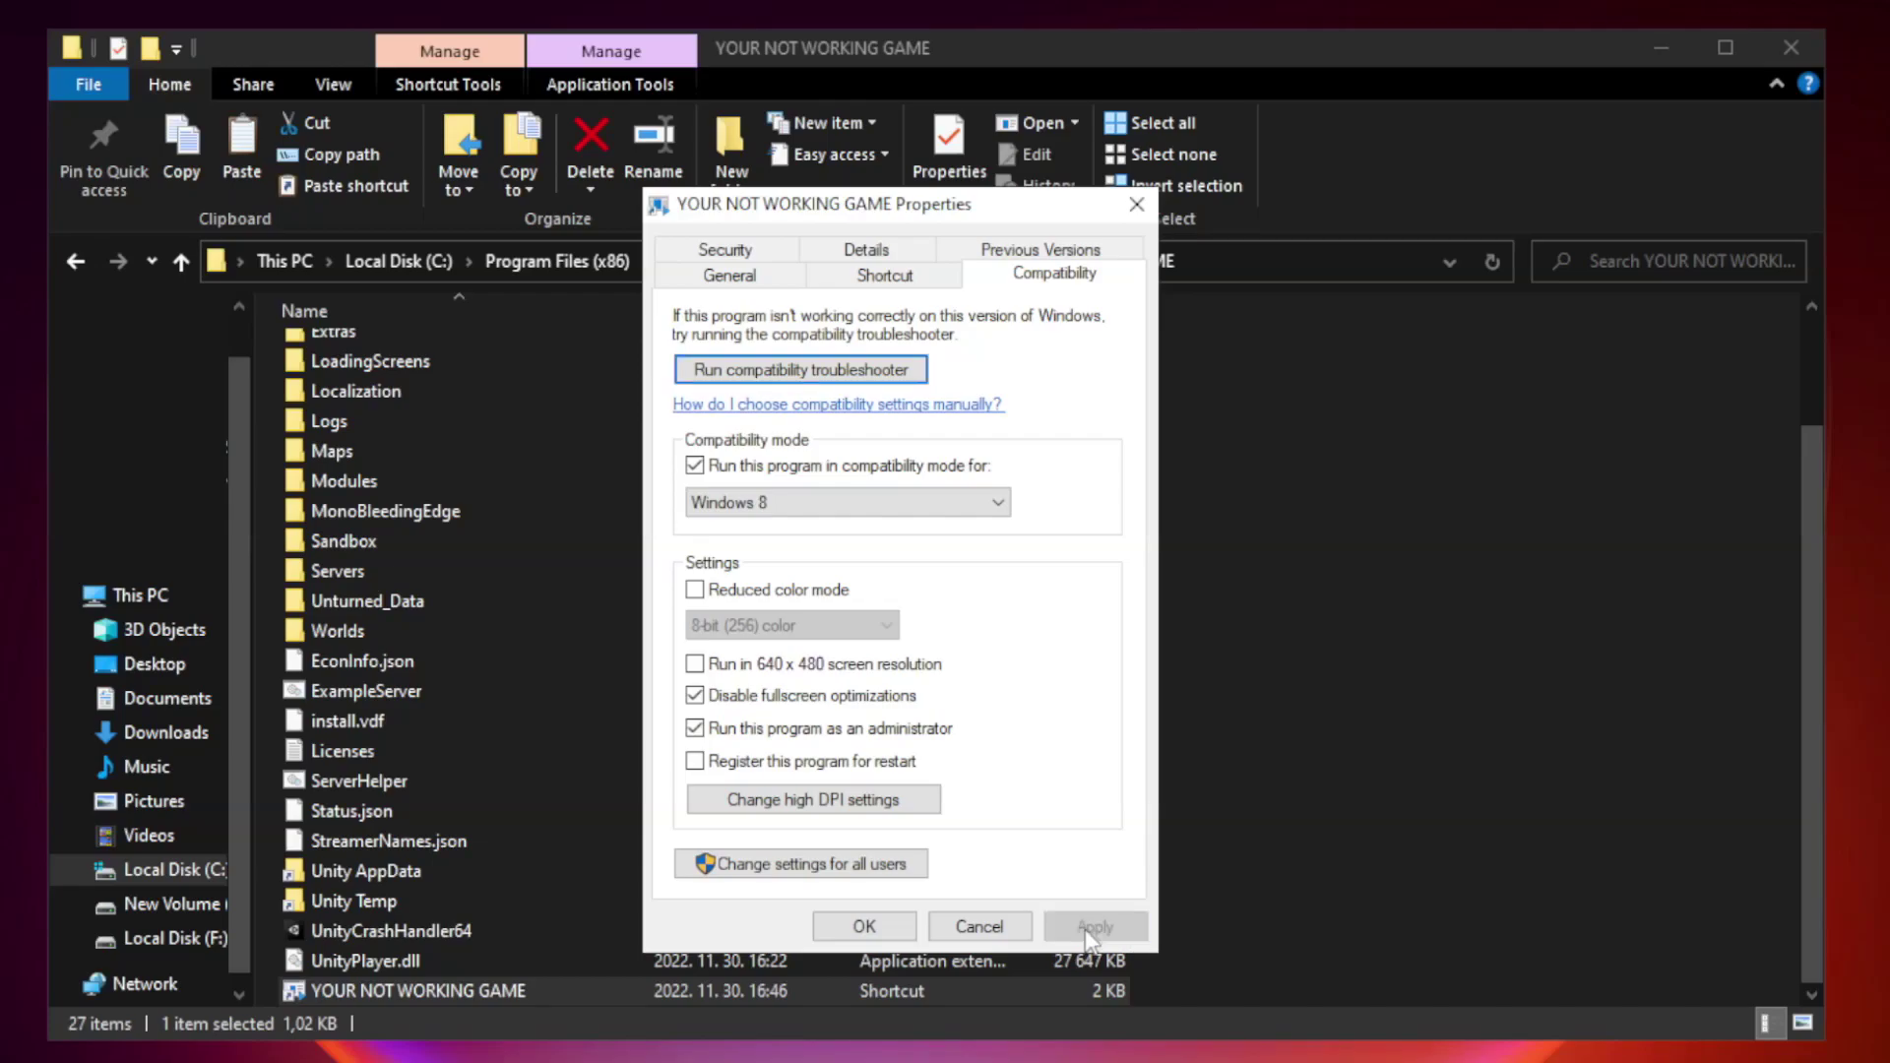
{"action": "left_click", "coordinate": [863, 930]}
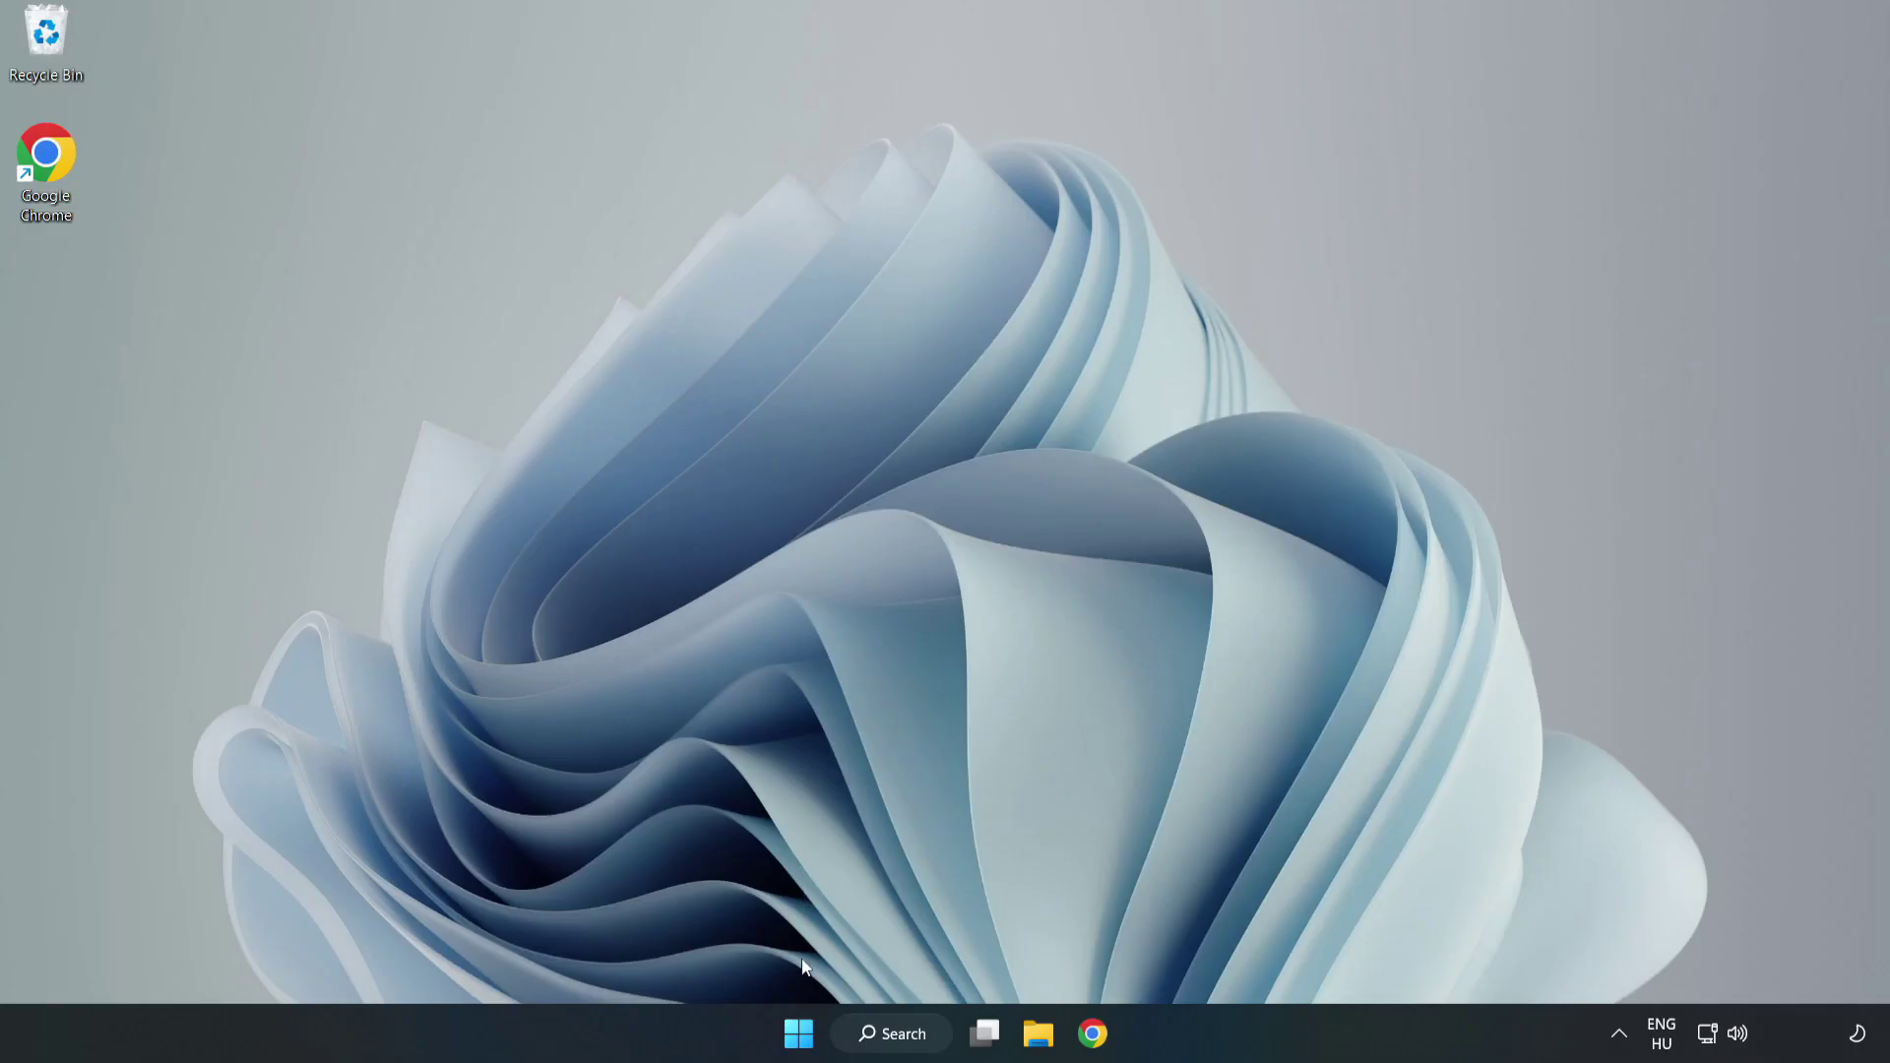
Open Task Manager from the Start quick menu and view its Startup apps.
{"action": "right_click", "coordinate": [801, 1039]}
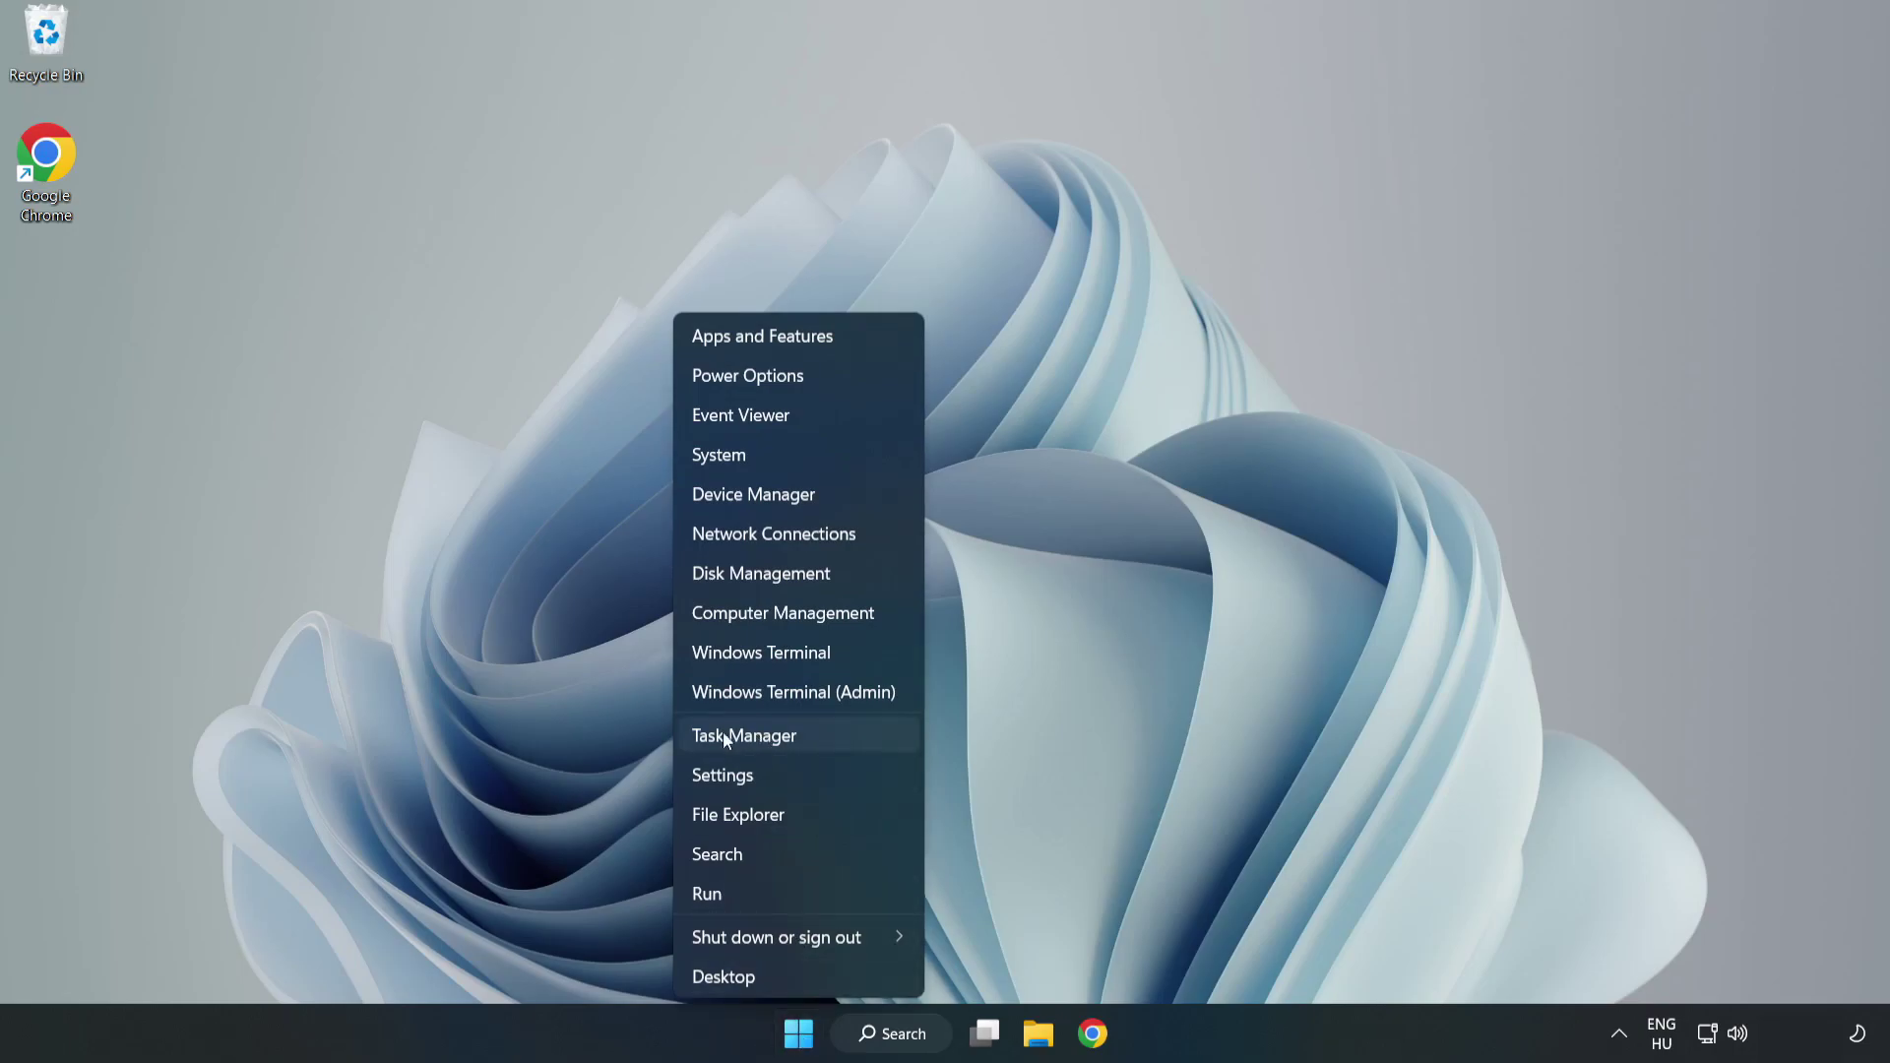
{"action": "left_click", "coordinate": [795, 736]}
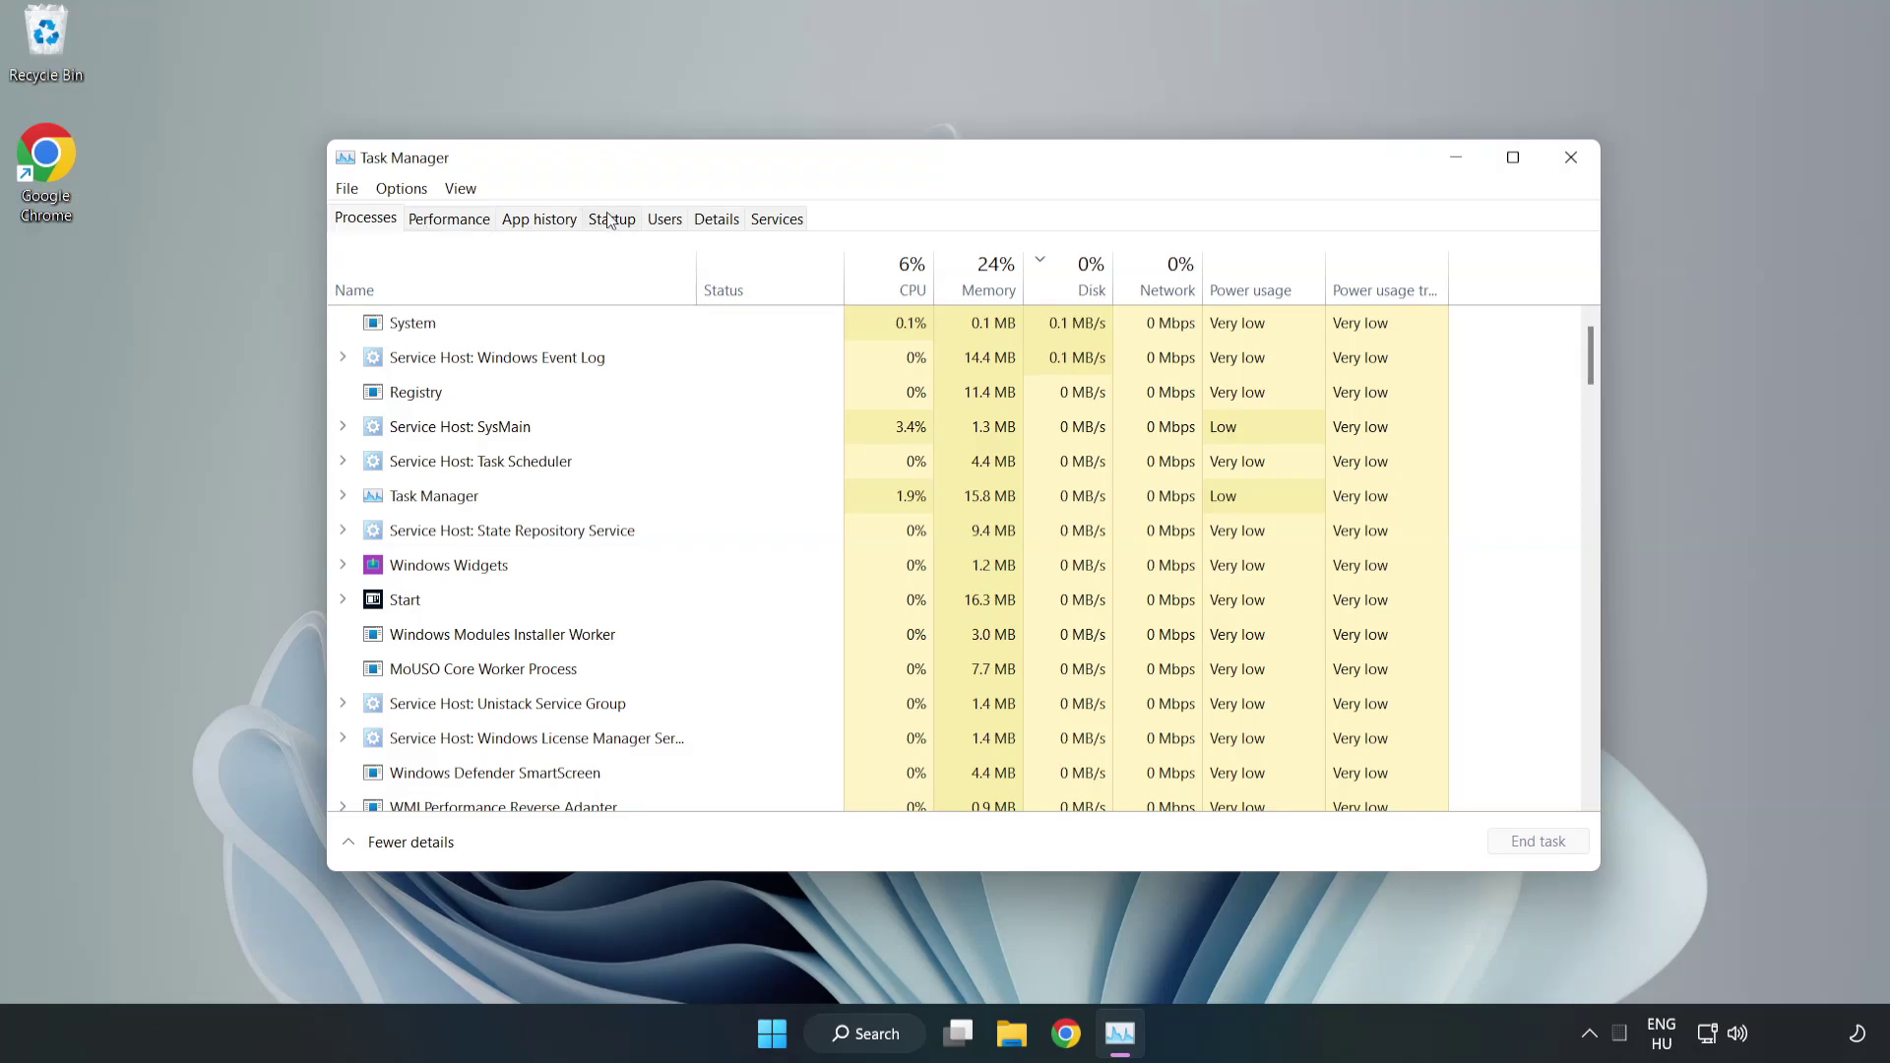
{"action": "left_click", "coordinate": [616, 226]}
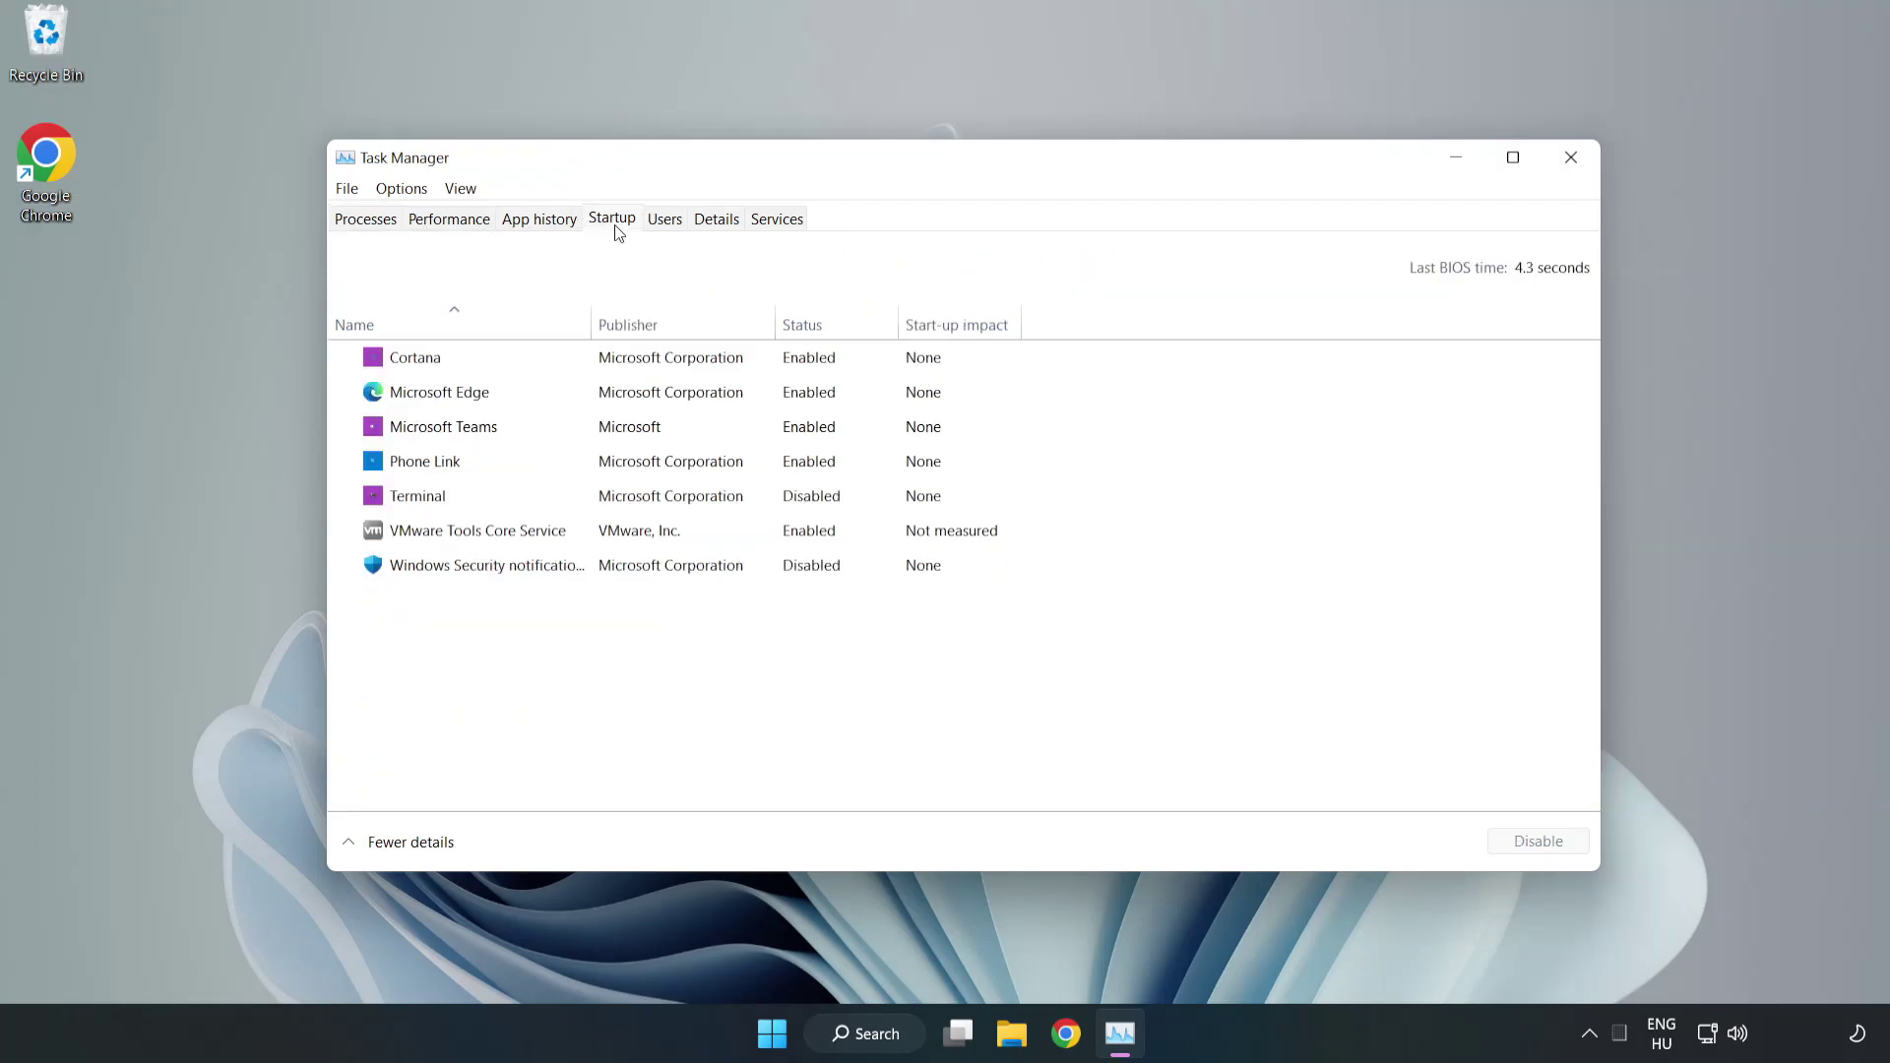
Disable Cortana, Microsoft Edge, Microsoft Teams and Phone Link at startup, then close Task Manager.
{"action": "left_click", "coordinate": [653, 373]}
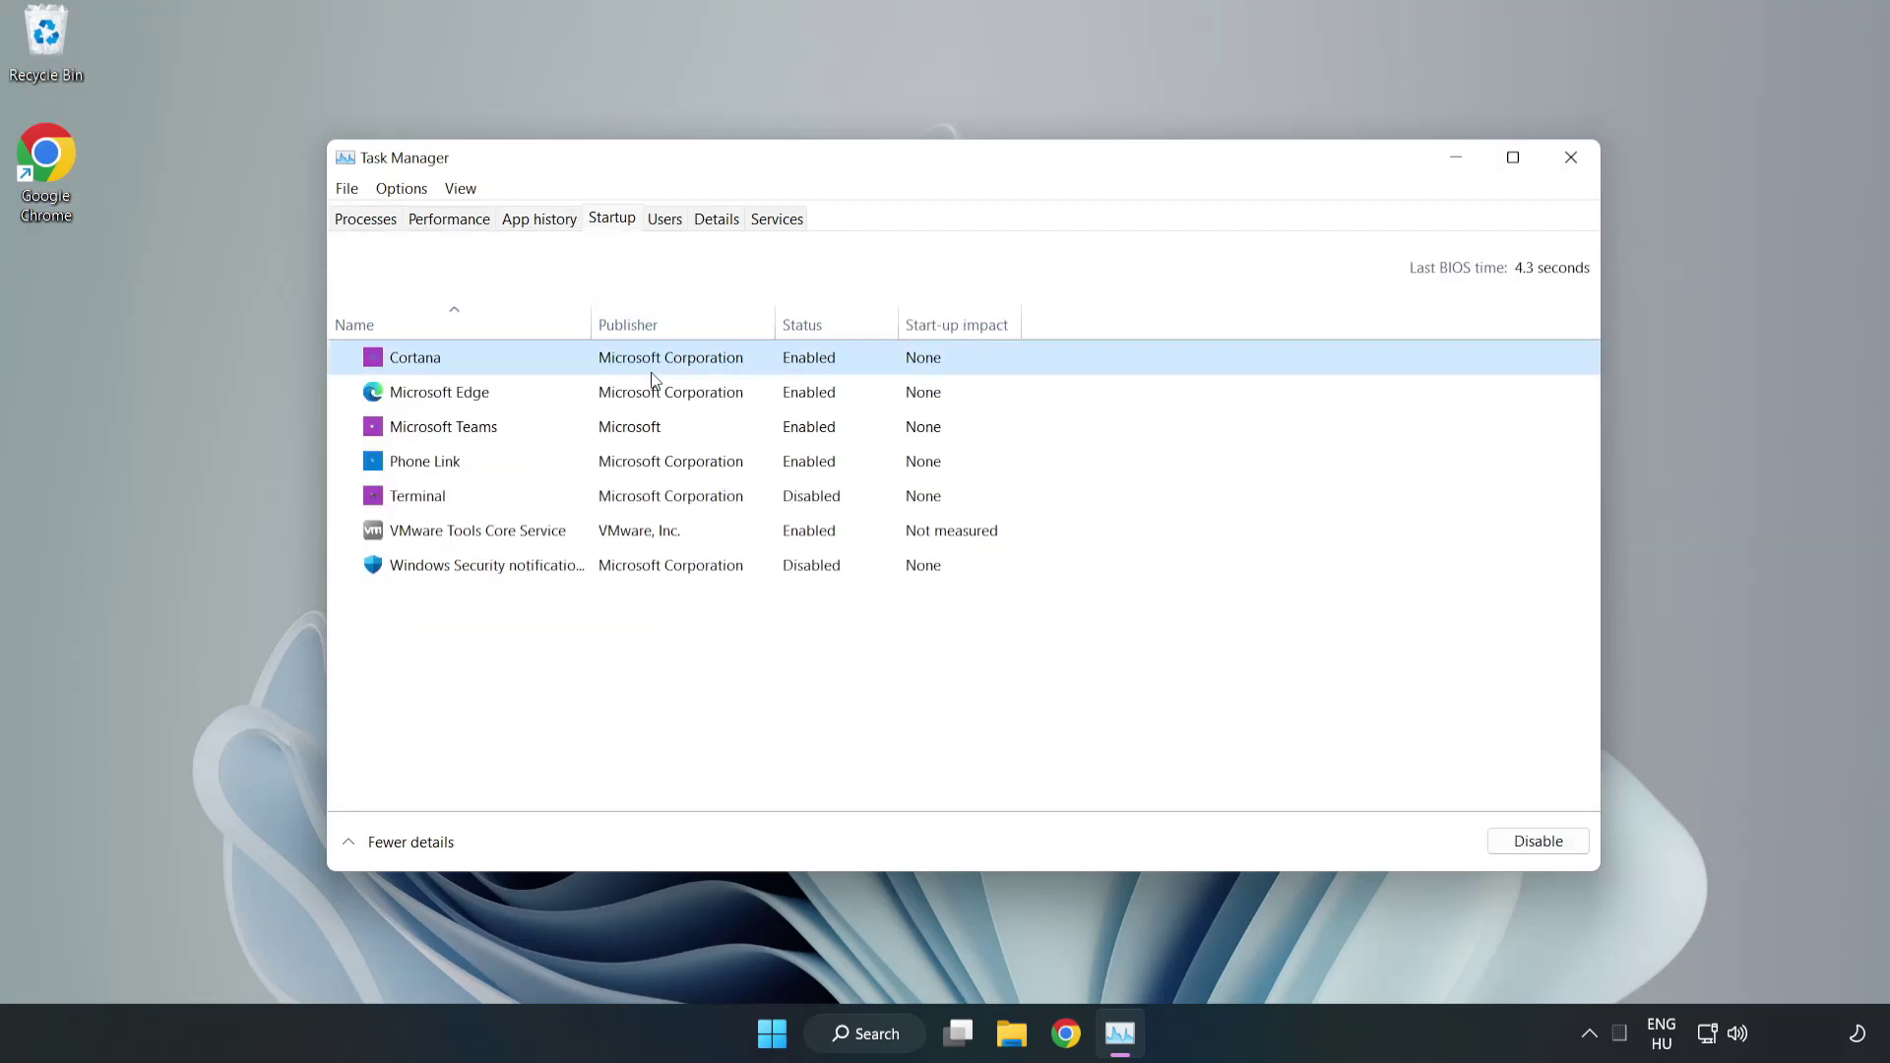
{"action": "left_click", "coordinate": [1525, 842]}
{"action": "left_click", "coordinate": [819, 392]}
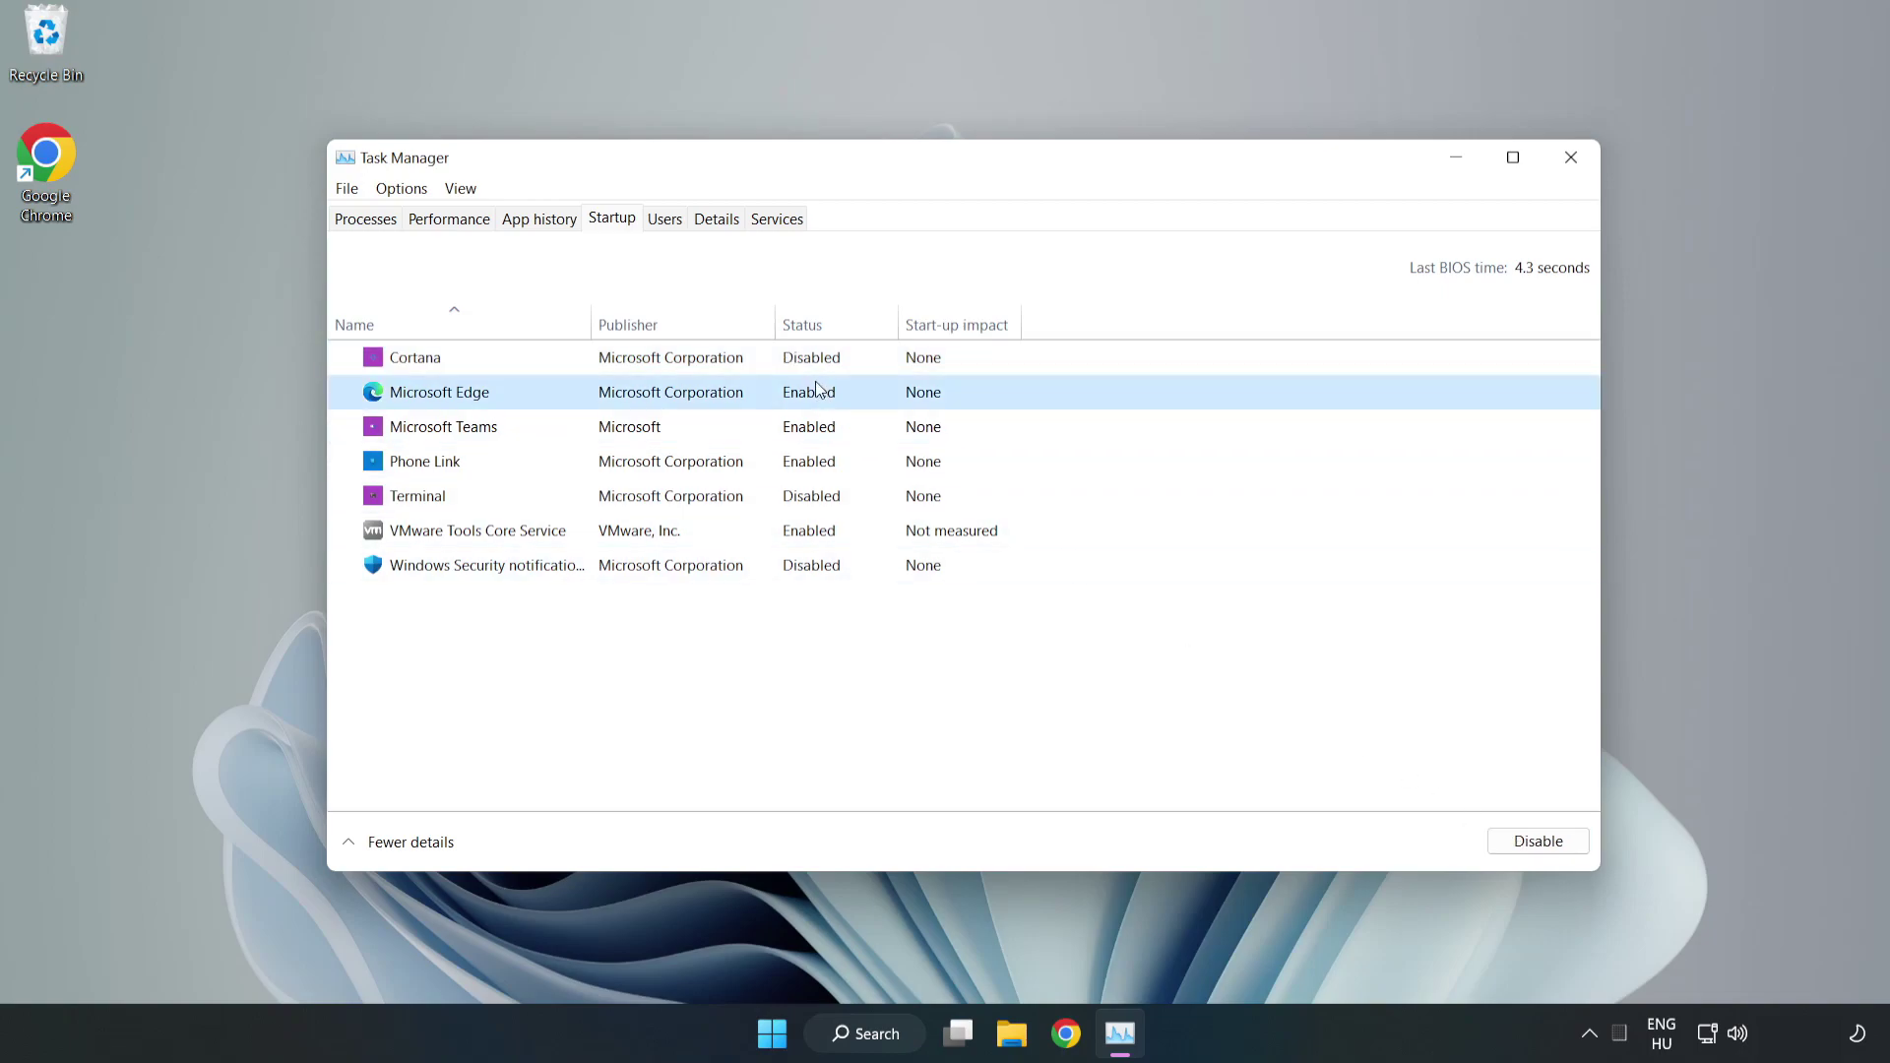
{"action": "left_click", "coordinate": [1511, 836]}
{"action": "left_click", "coordinate": [670, 430]}
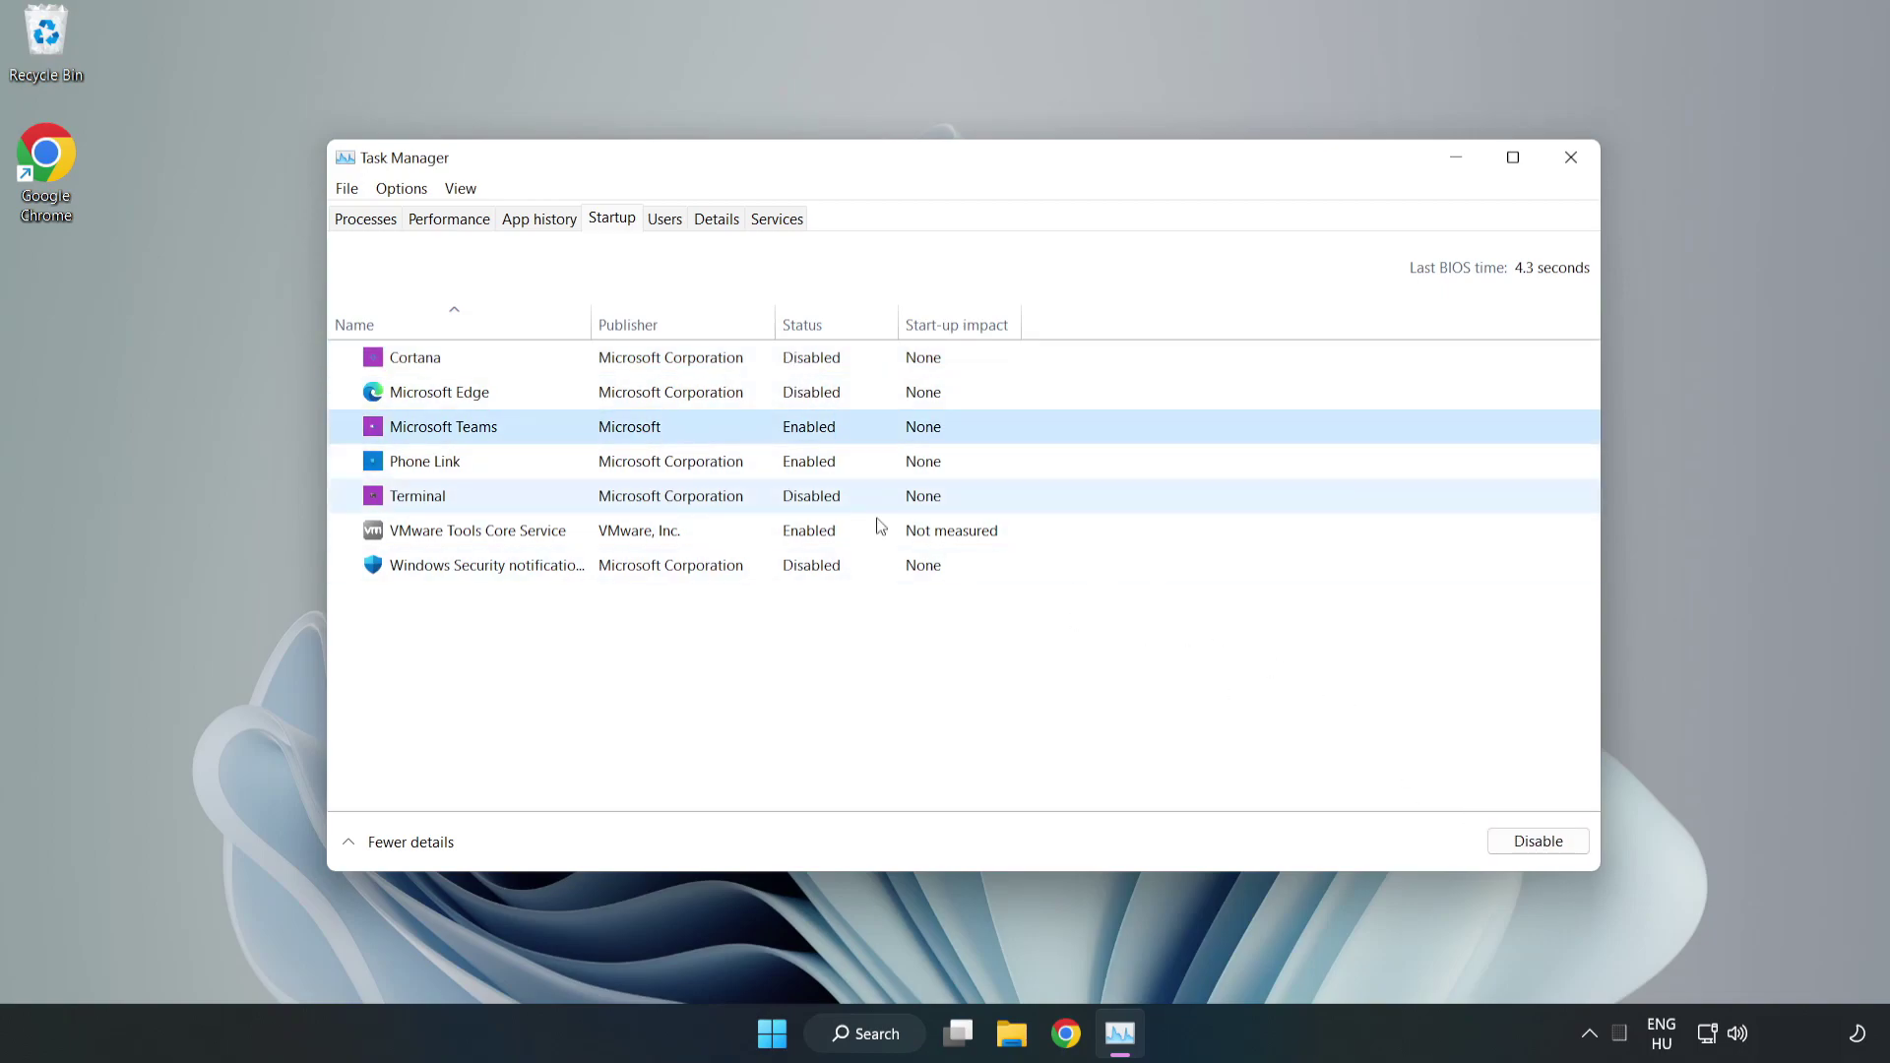
{"action": "left_click", "coordinate": [1527, 842]}
{"action": "left_click", "coordinate": [628, 462]}
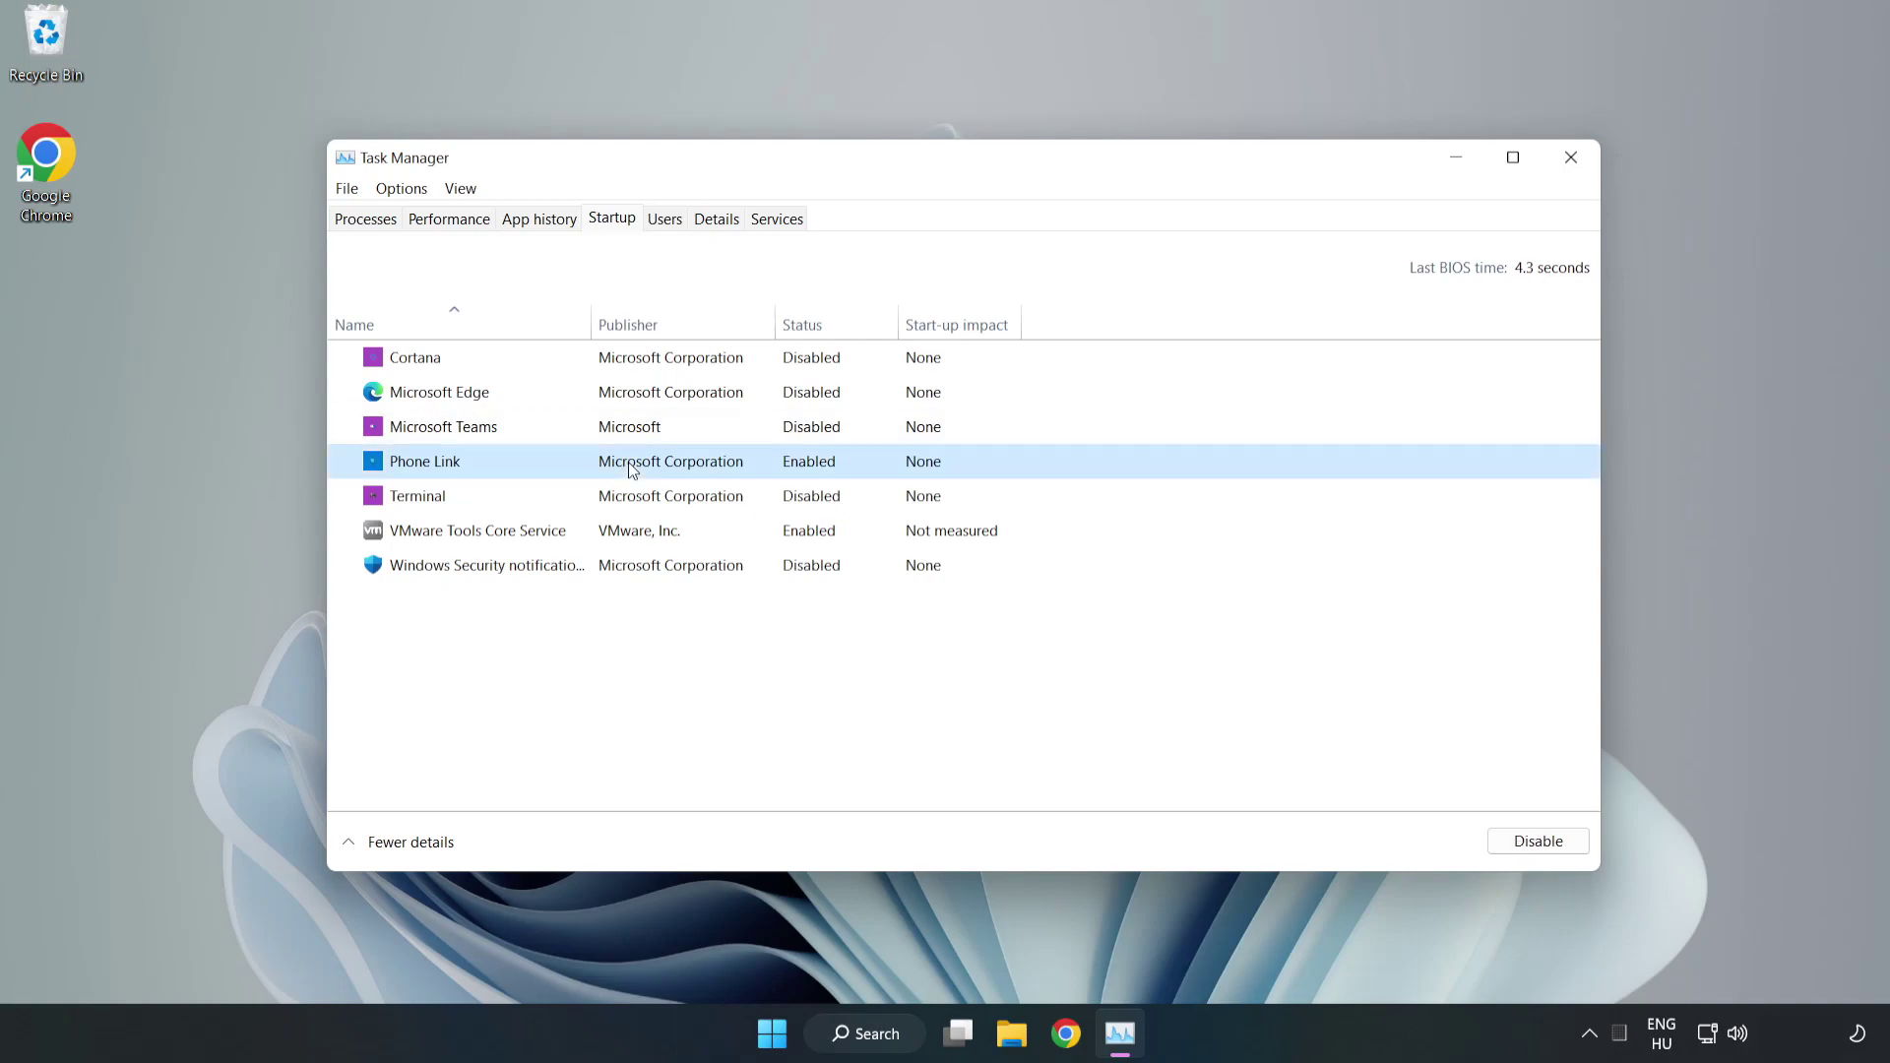
{"action": "left_click", "coordinate": [1574, 848]}
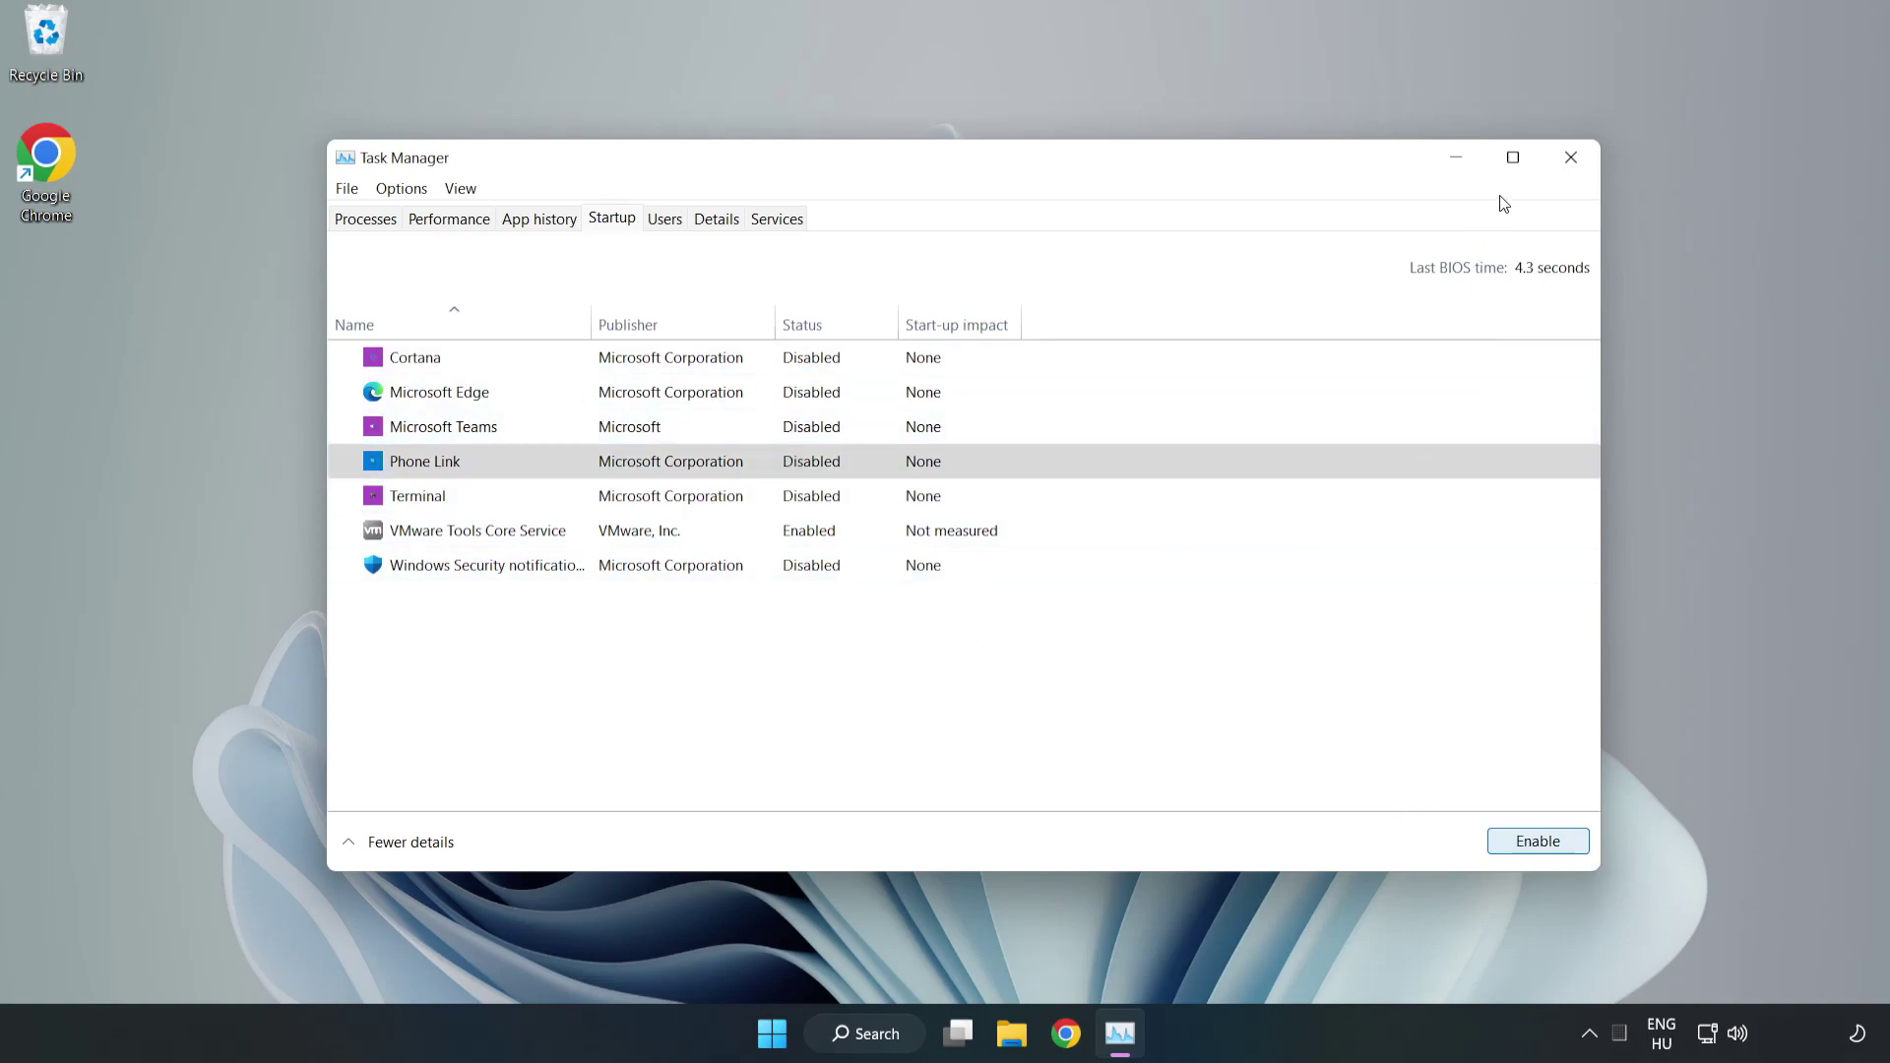
{"action": "left_click", "coordinate": [1572, 161]}
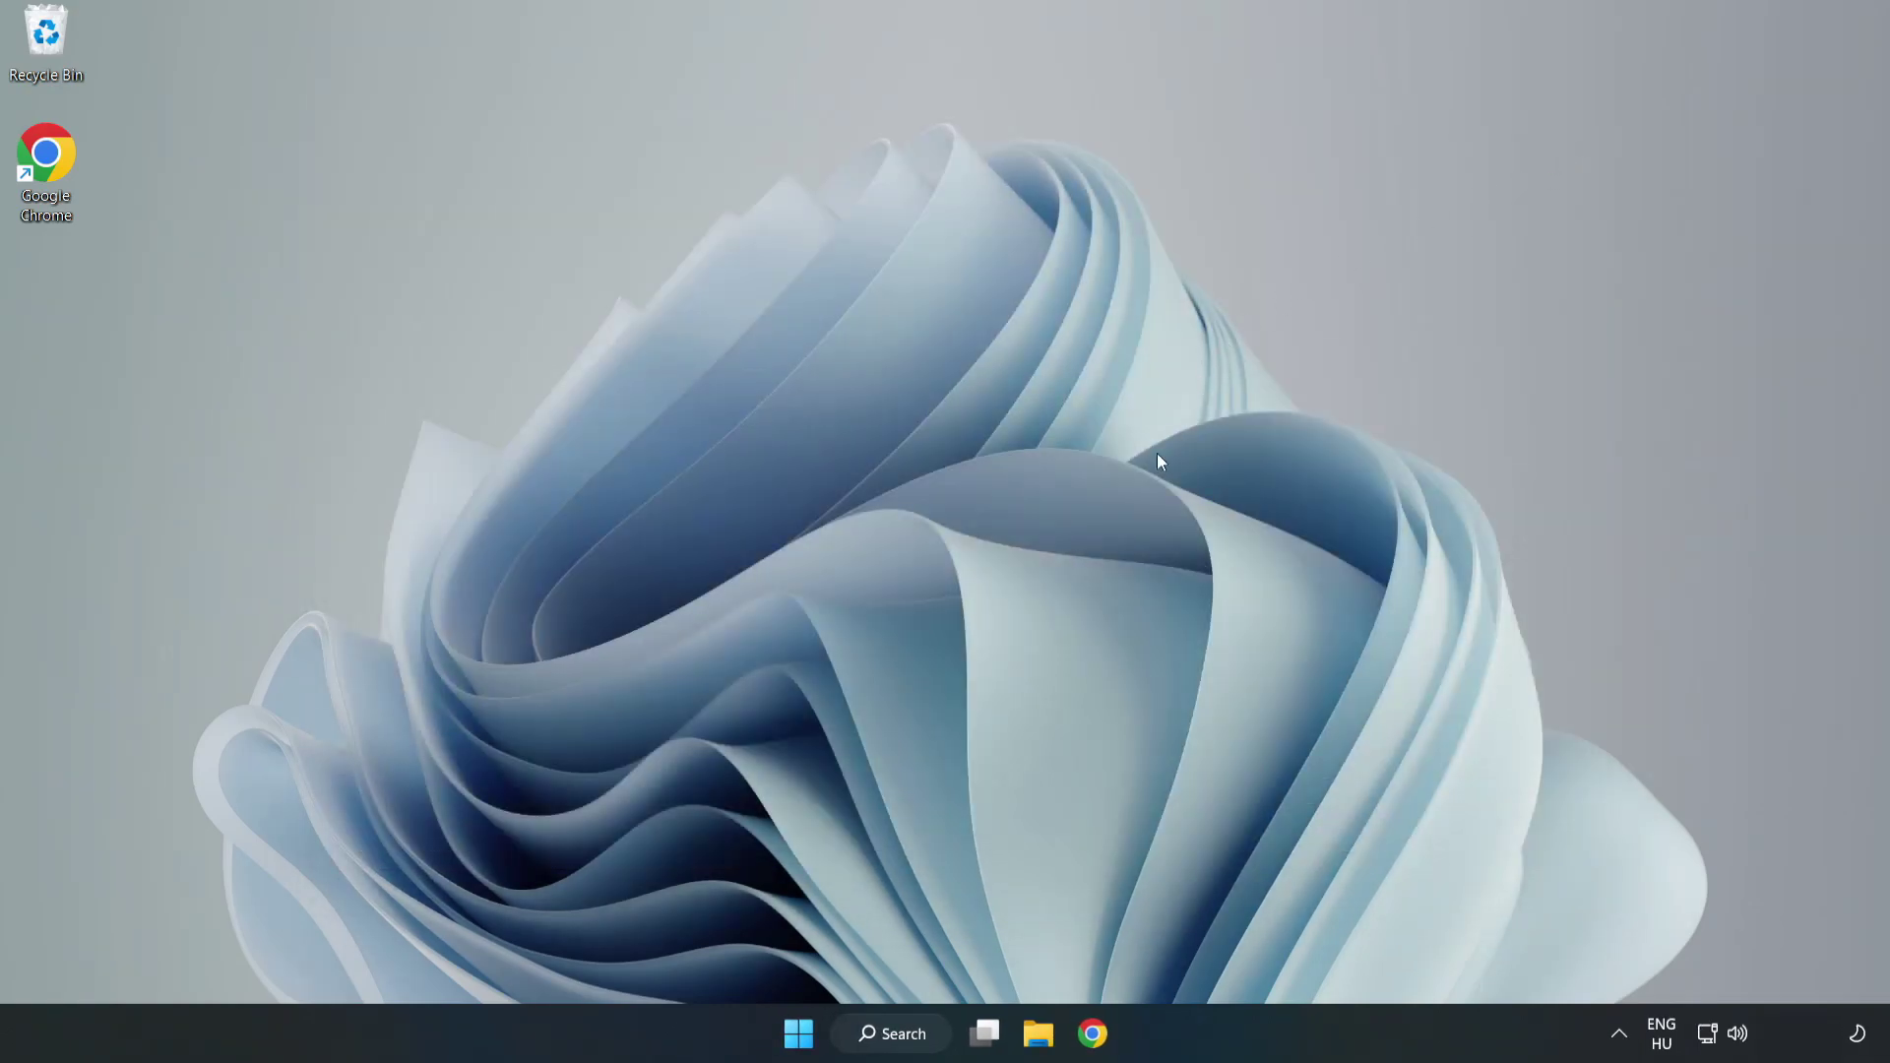
Download dxwebsetup.exe from the DirectX End-User Runtime page in Chrome and run it.
{"action": "left_click", "coordinate": [1091, 1050]}
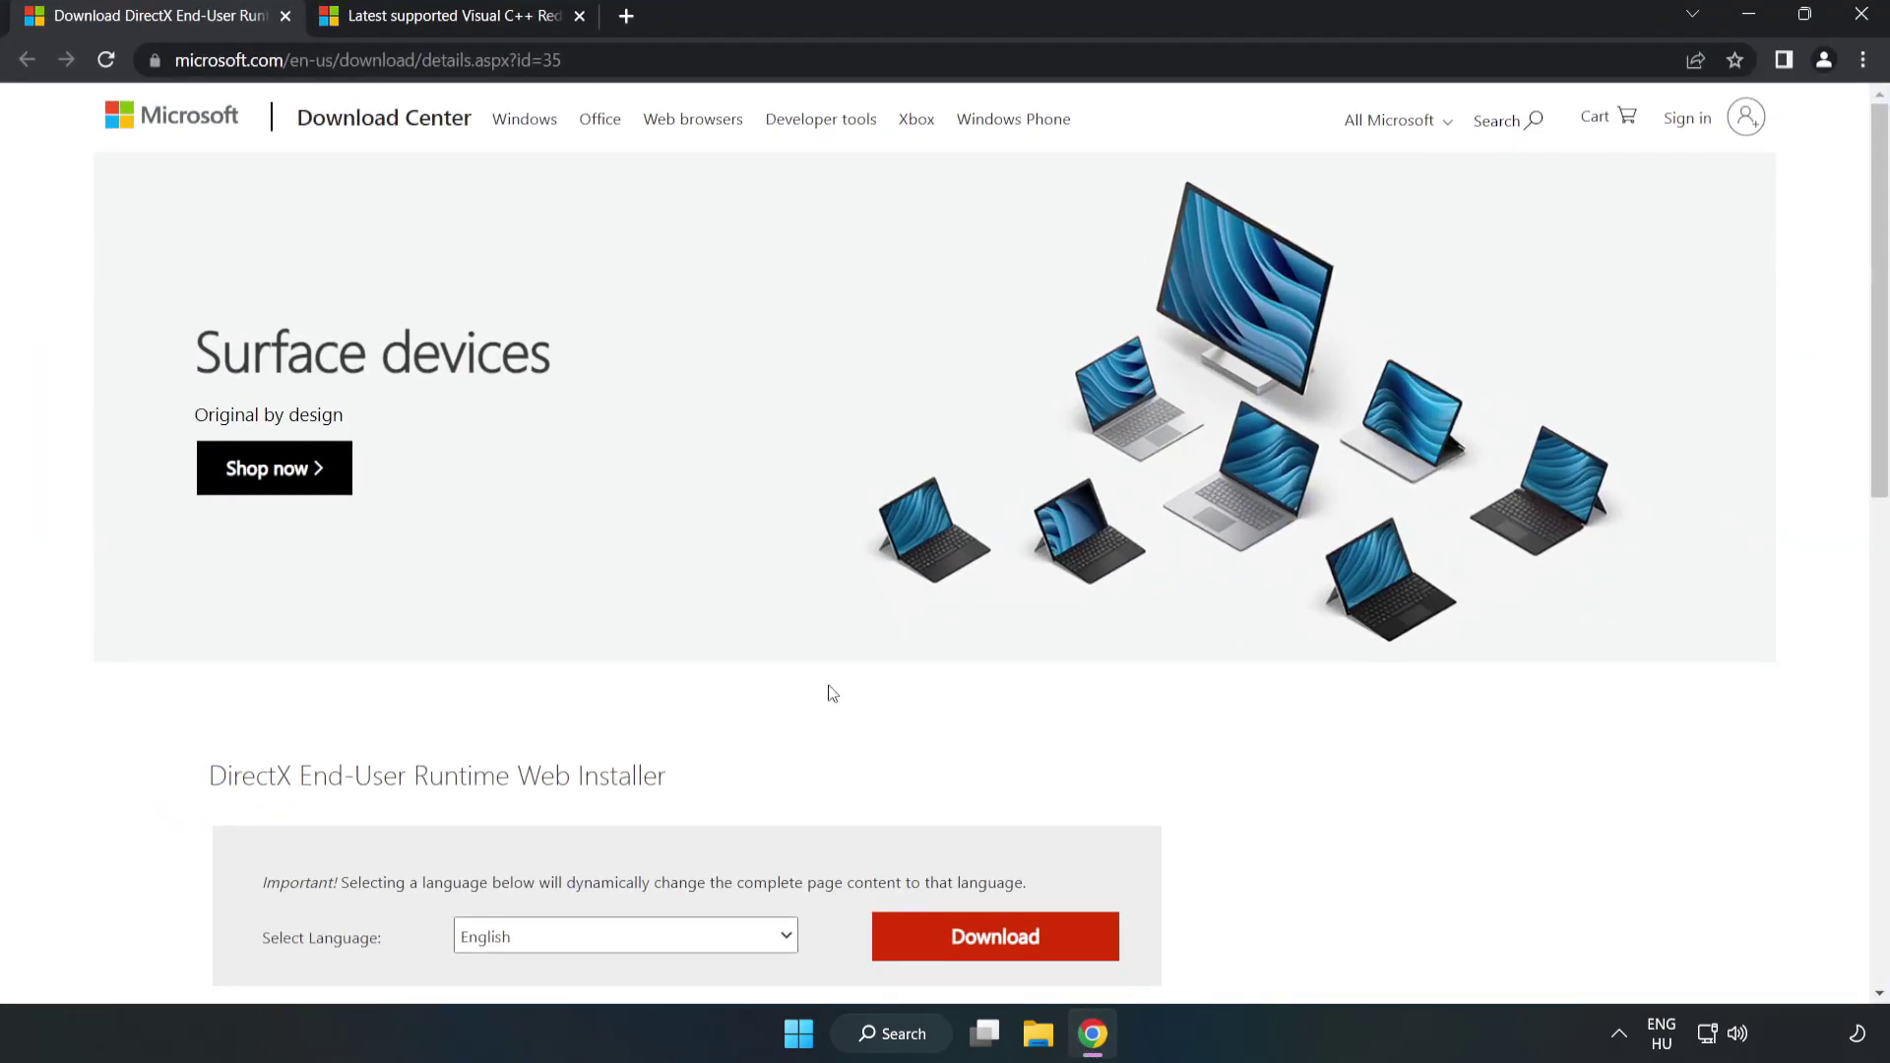
{"action": "left_click", "coordinate": [324, 59]}
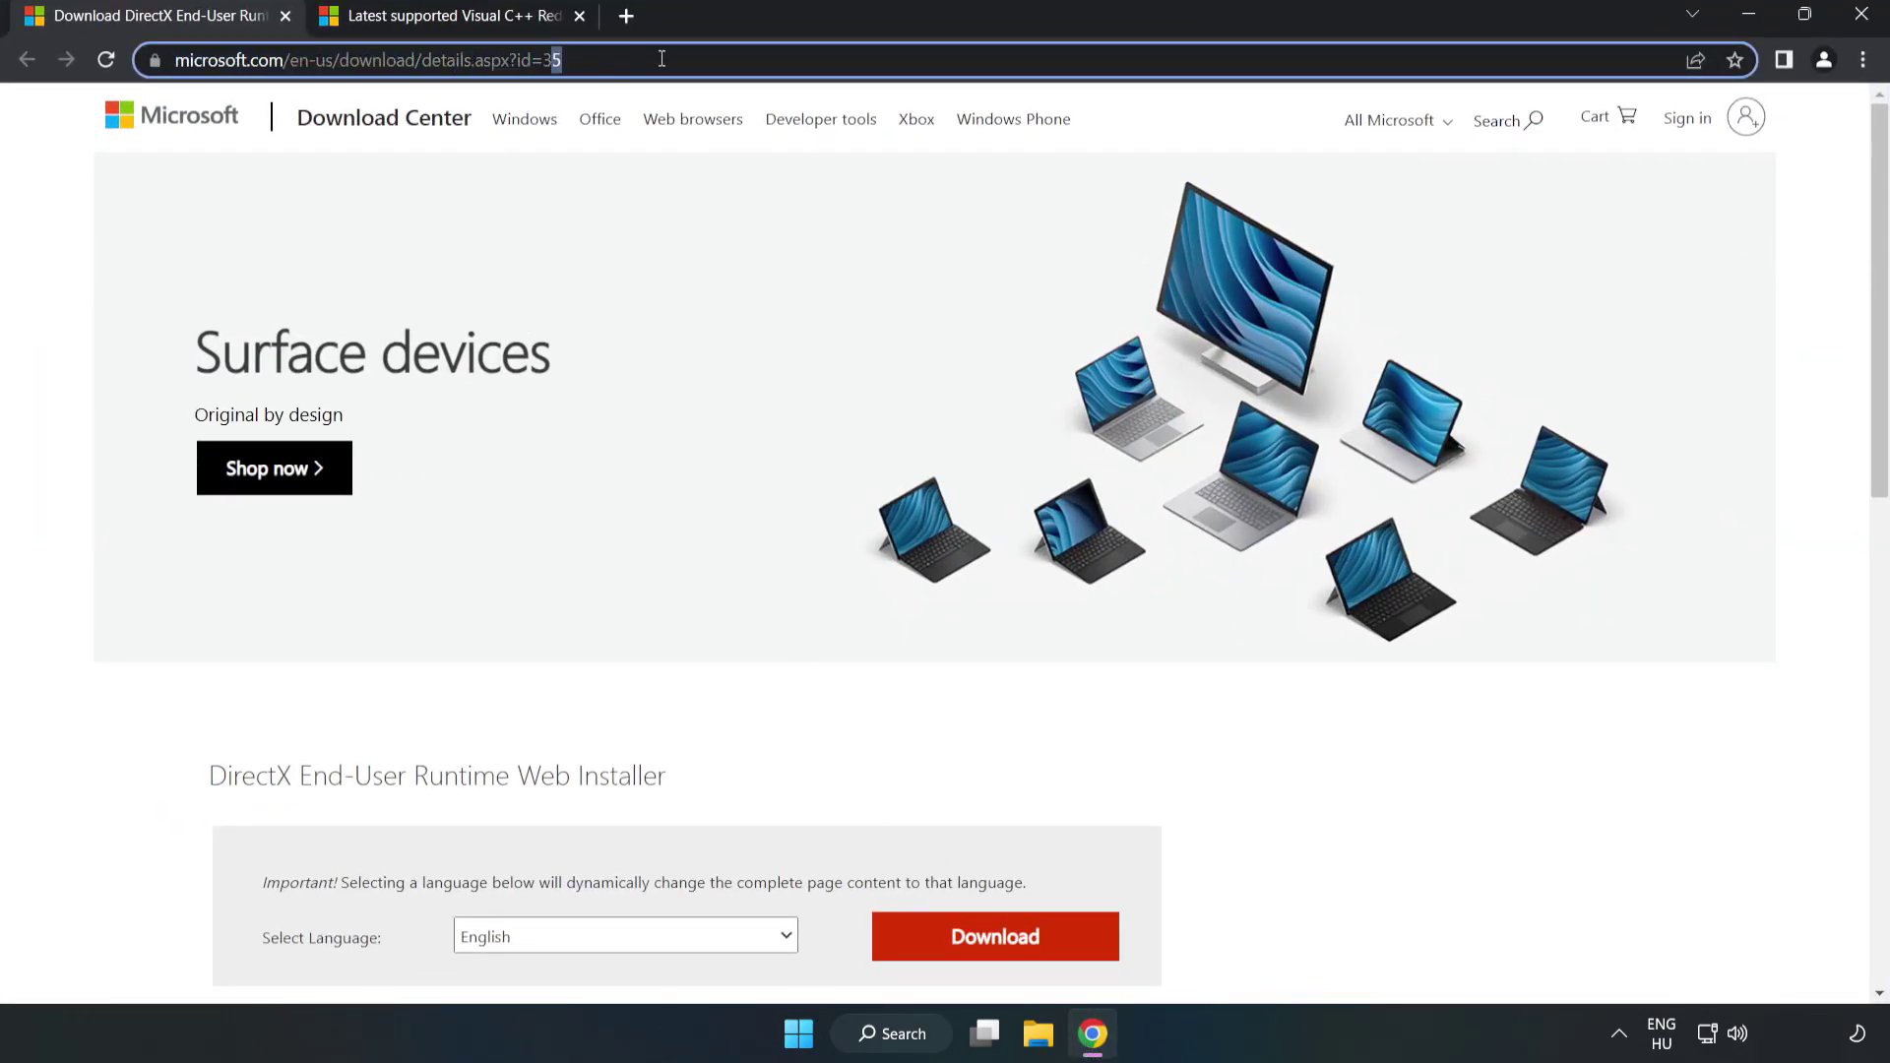
{"action": "key", "text": "End"}
{"action": "left_click", "coordinate": [77, 224]}
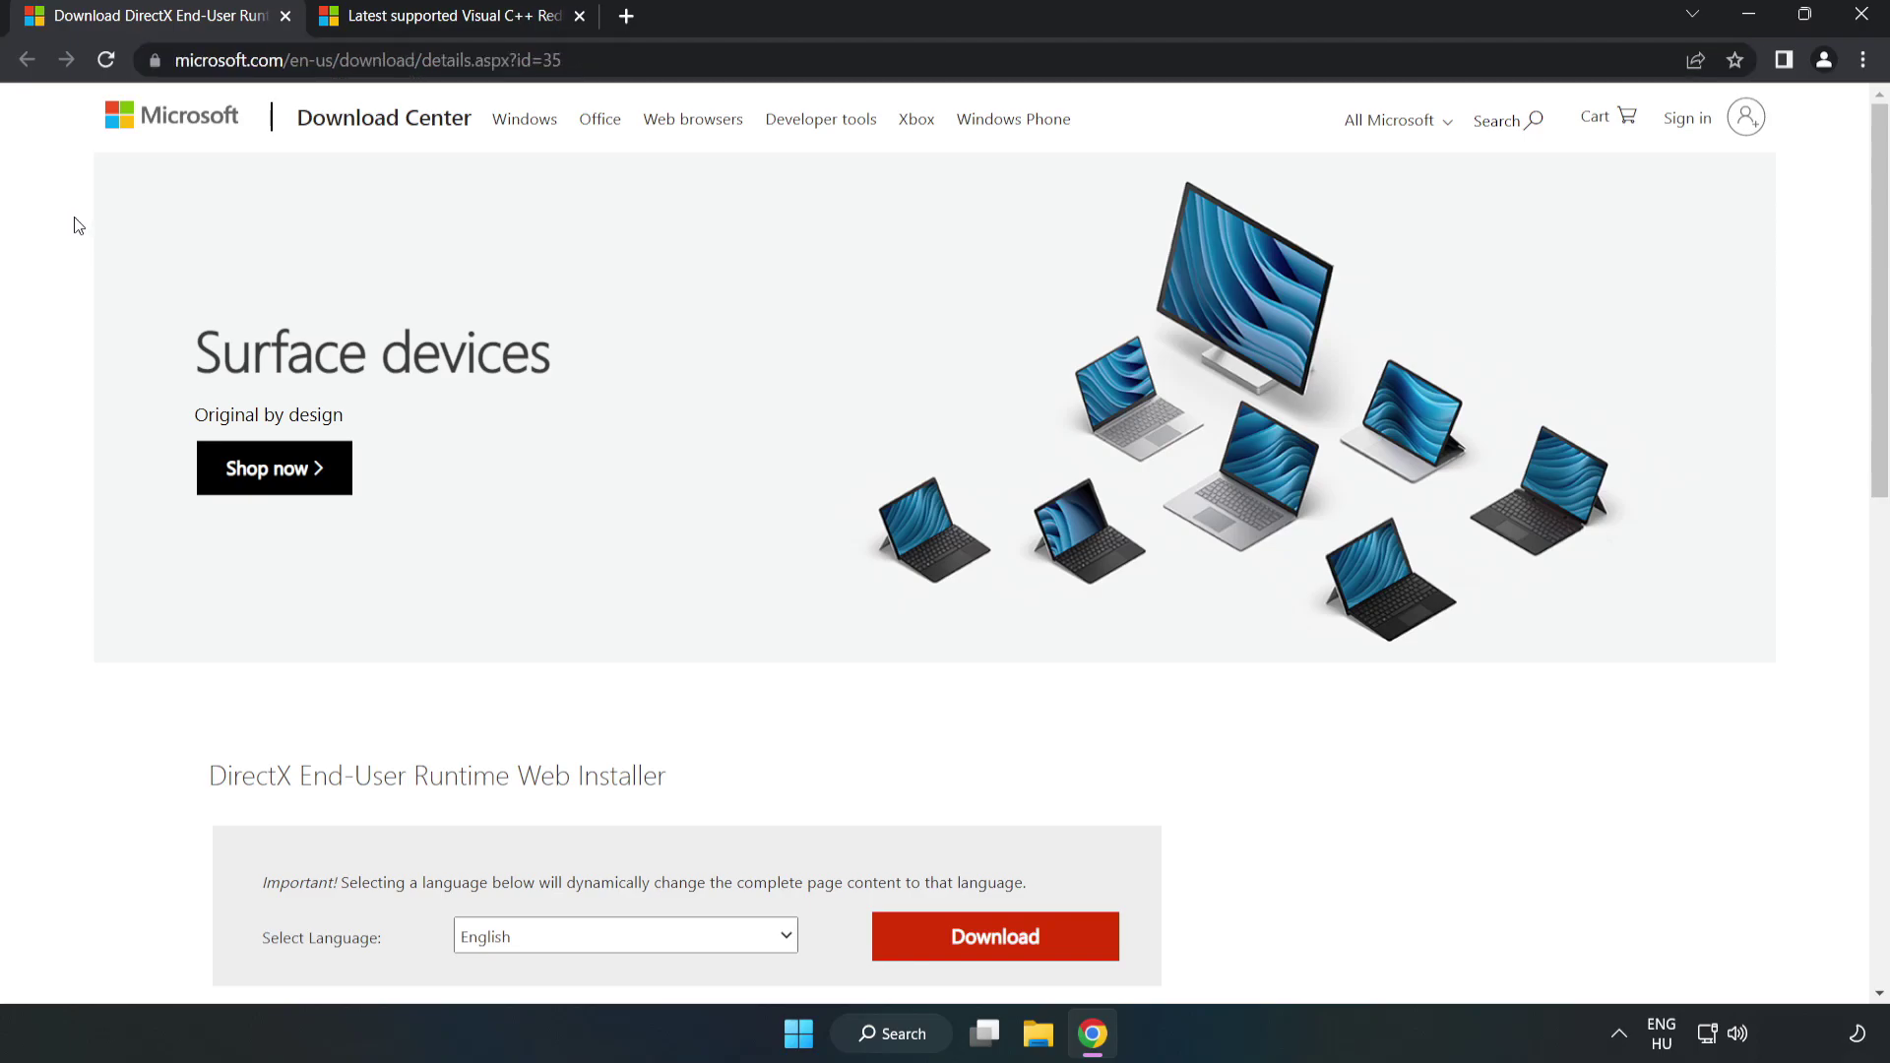
{"action": "scroll", "coordinate": [77, 224], "scroll_direction": "down", "scroll_amount": 3}
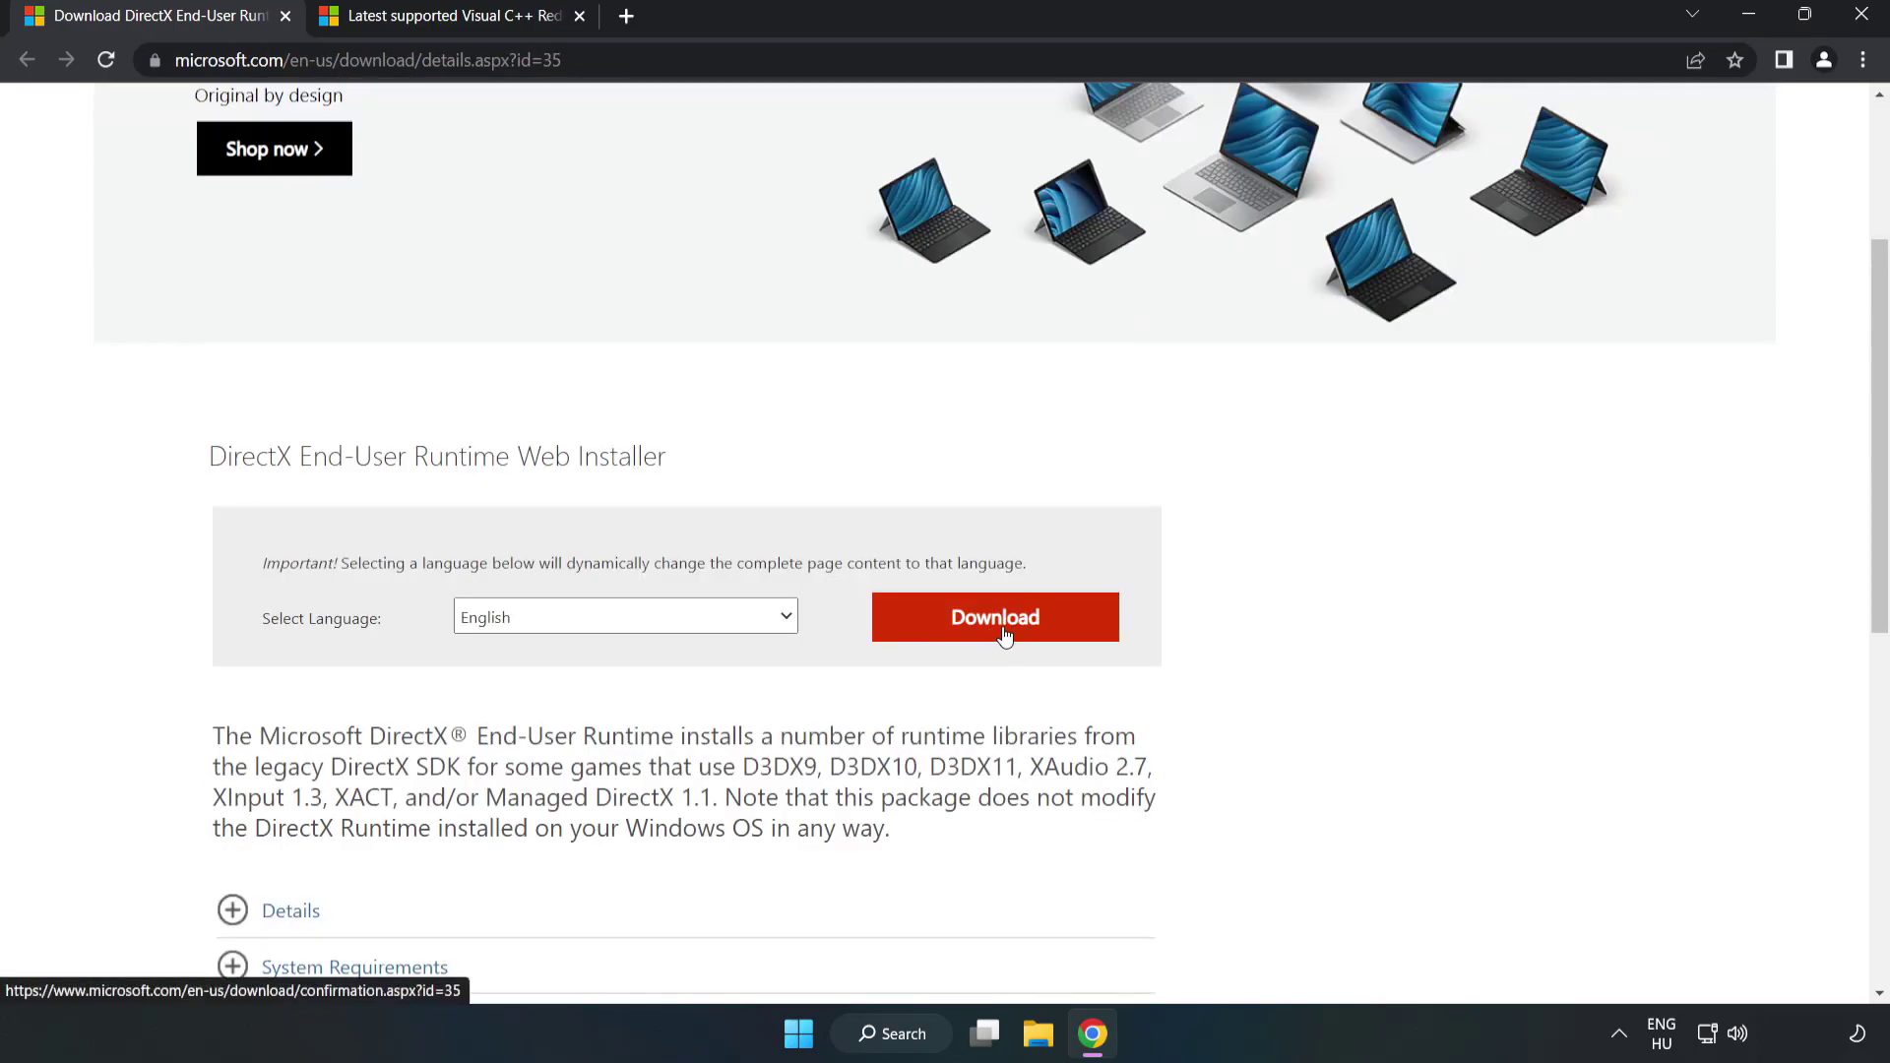
{"action": "left_click", "coordinate": [1004, 635]}
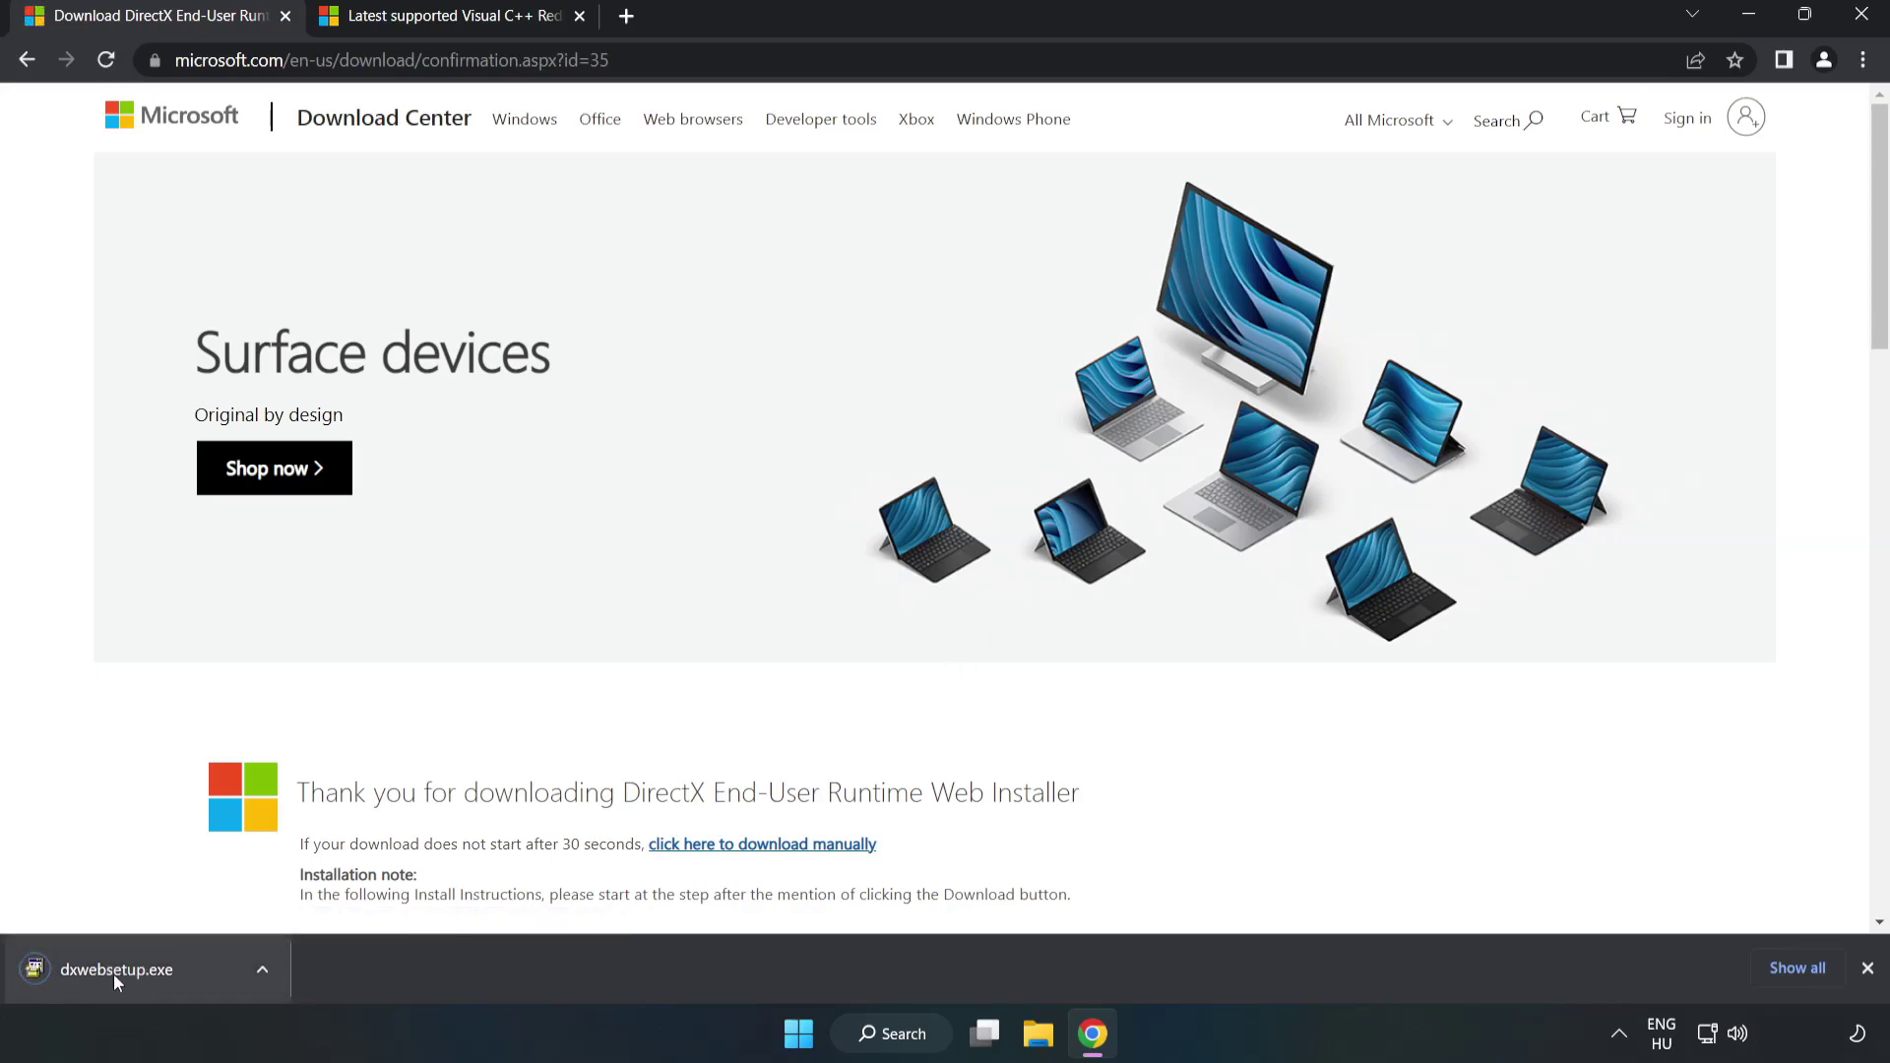
{"action": "left_click", "coordinate": [139, 970]}
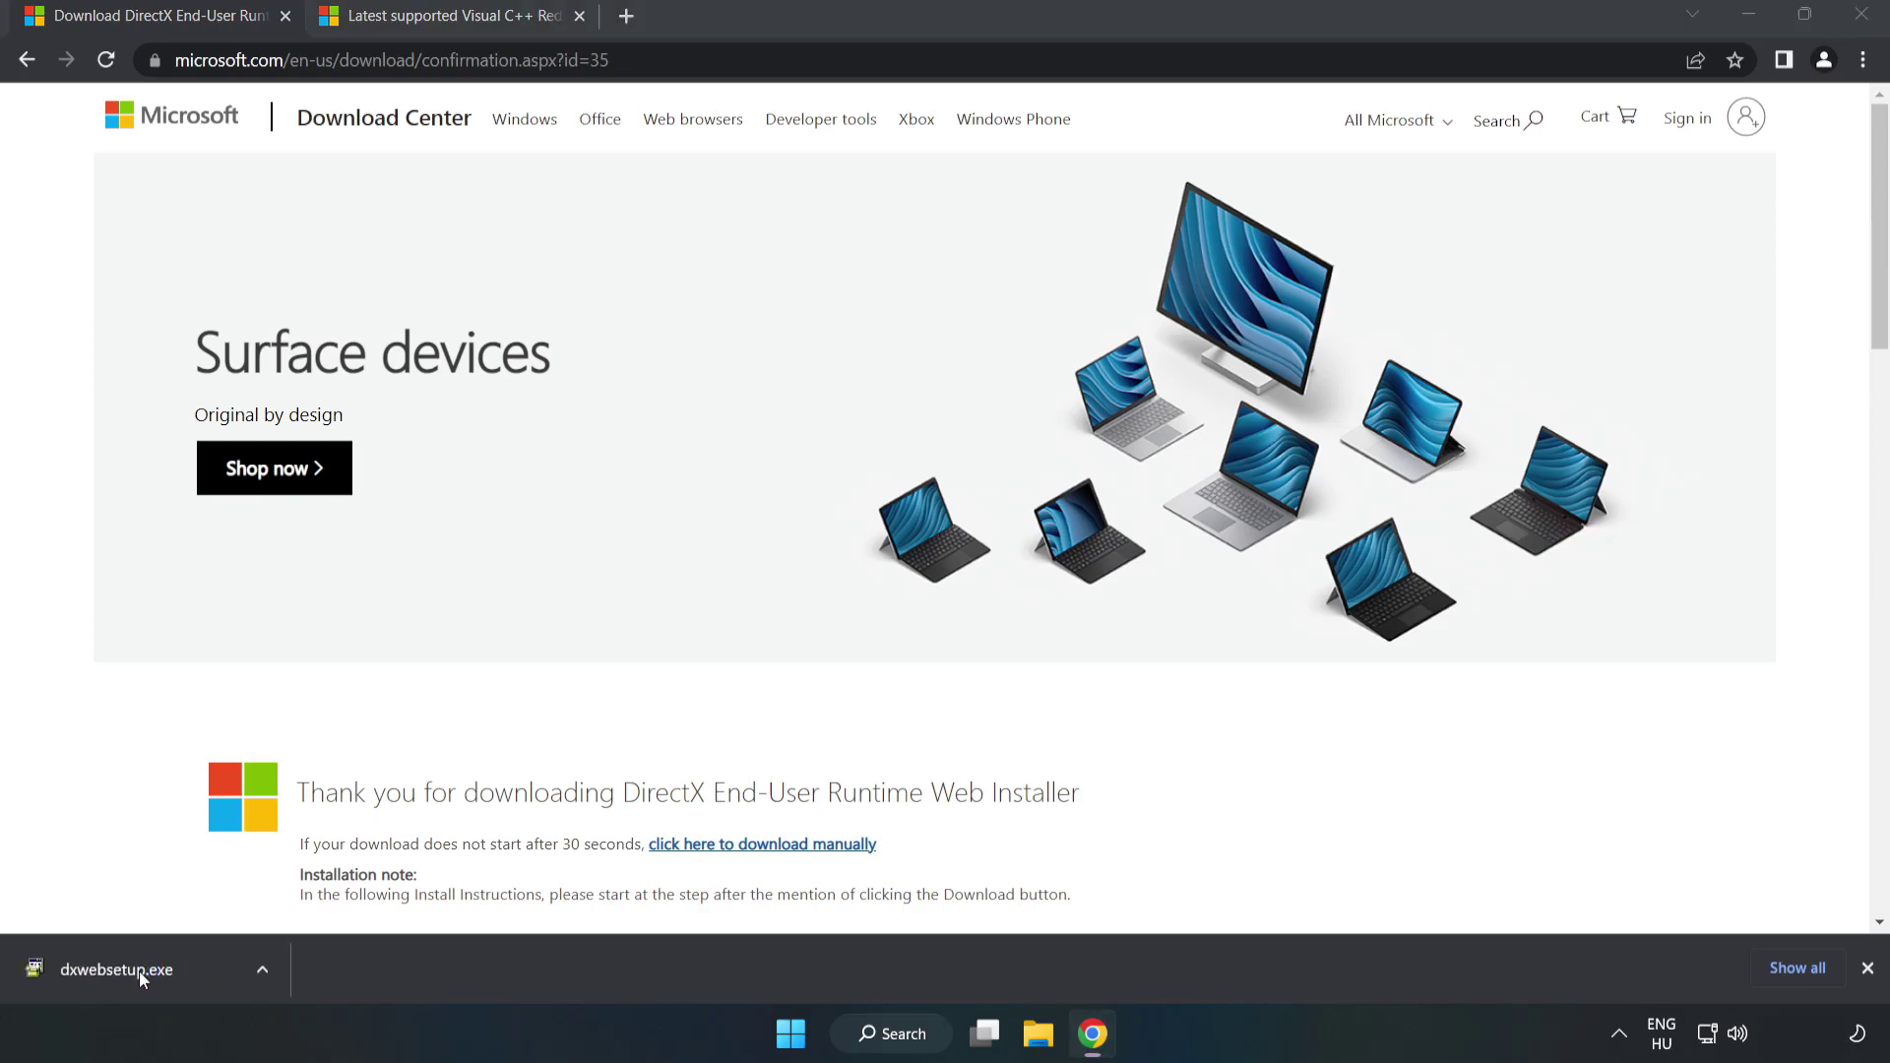
{"action": "left_click_drag", "start_coordinate": [429, 150], "coordinate": [919, 315]}
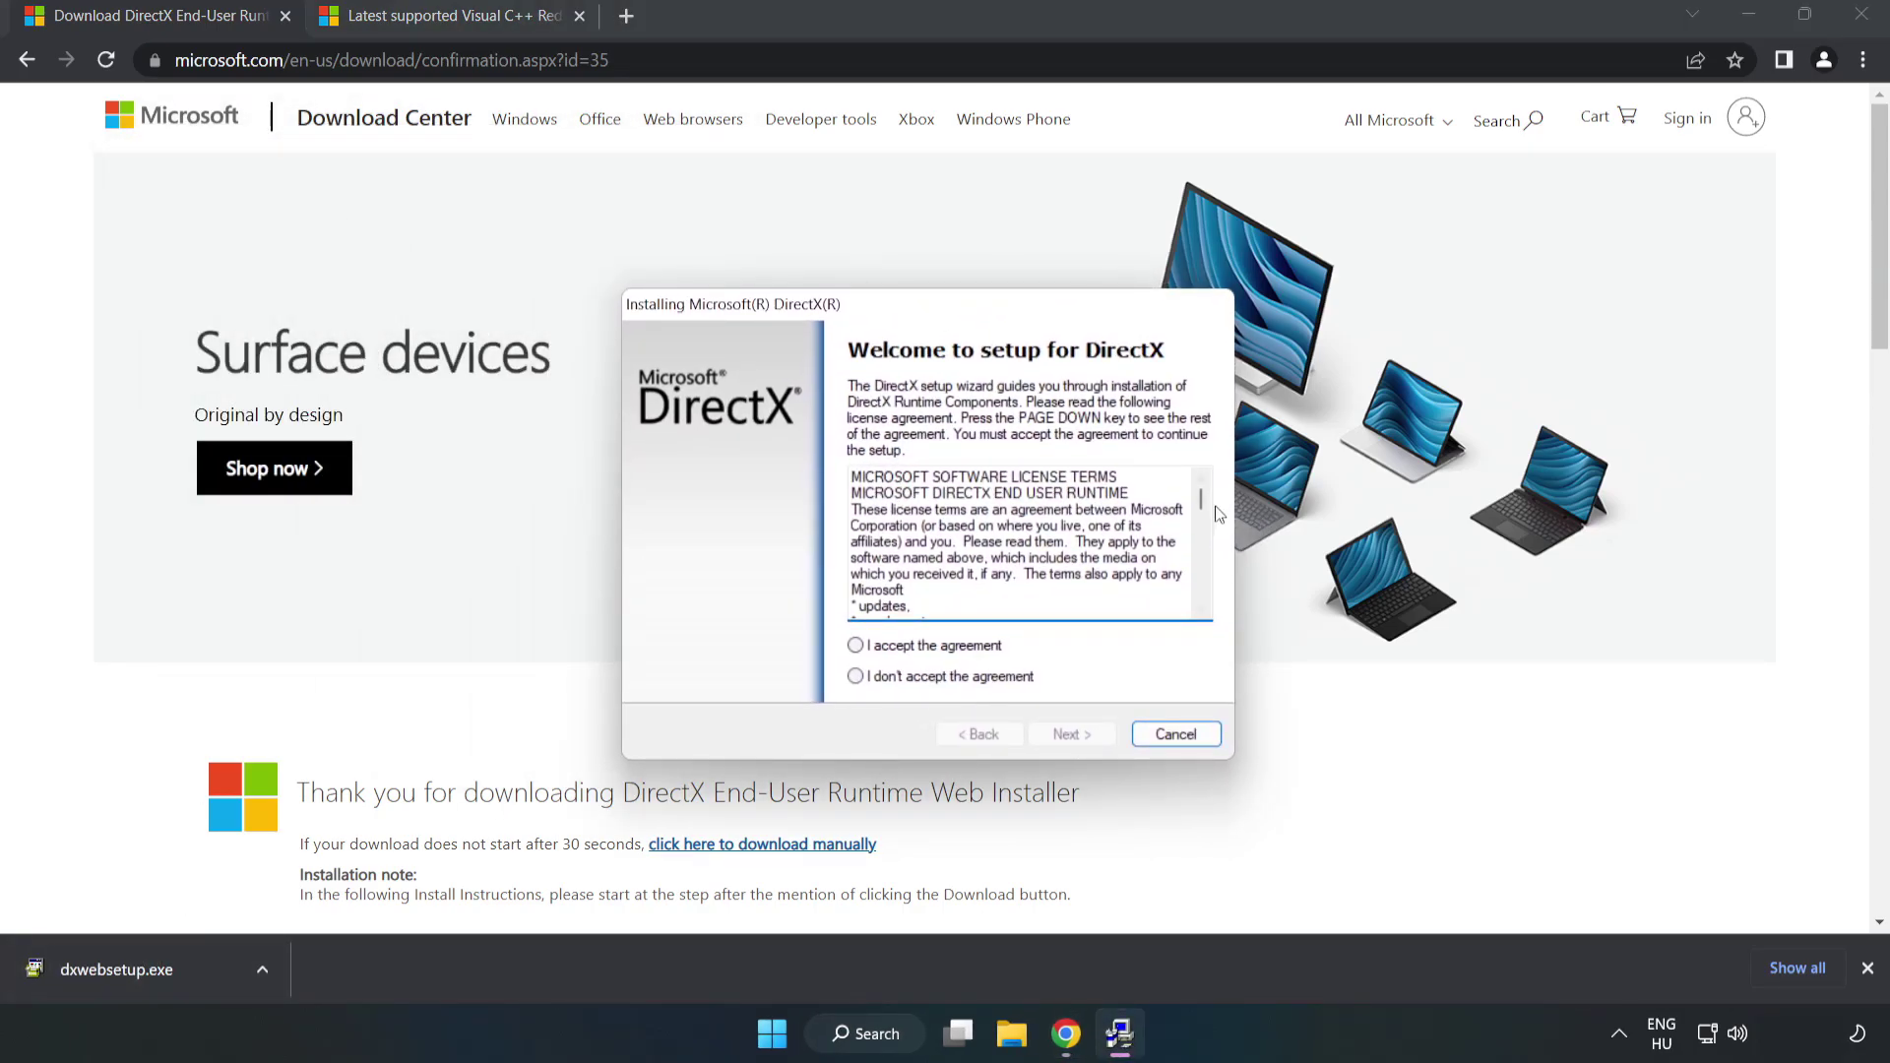
Accept the DirectX licence, leave the Bing Bar unchecked, and finish the runtime setup.
{"action": "scroll", "coordinate": [1202, 508], "scroll_direction": "down", "scroll_amount": 15}
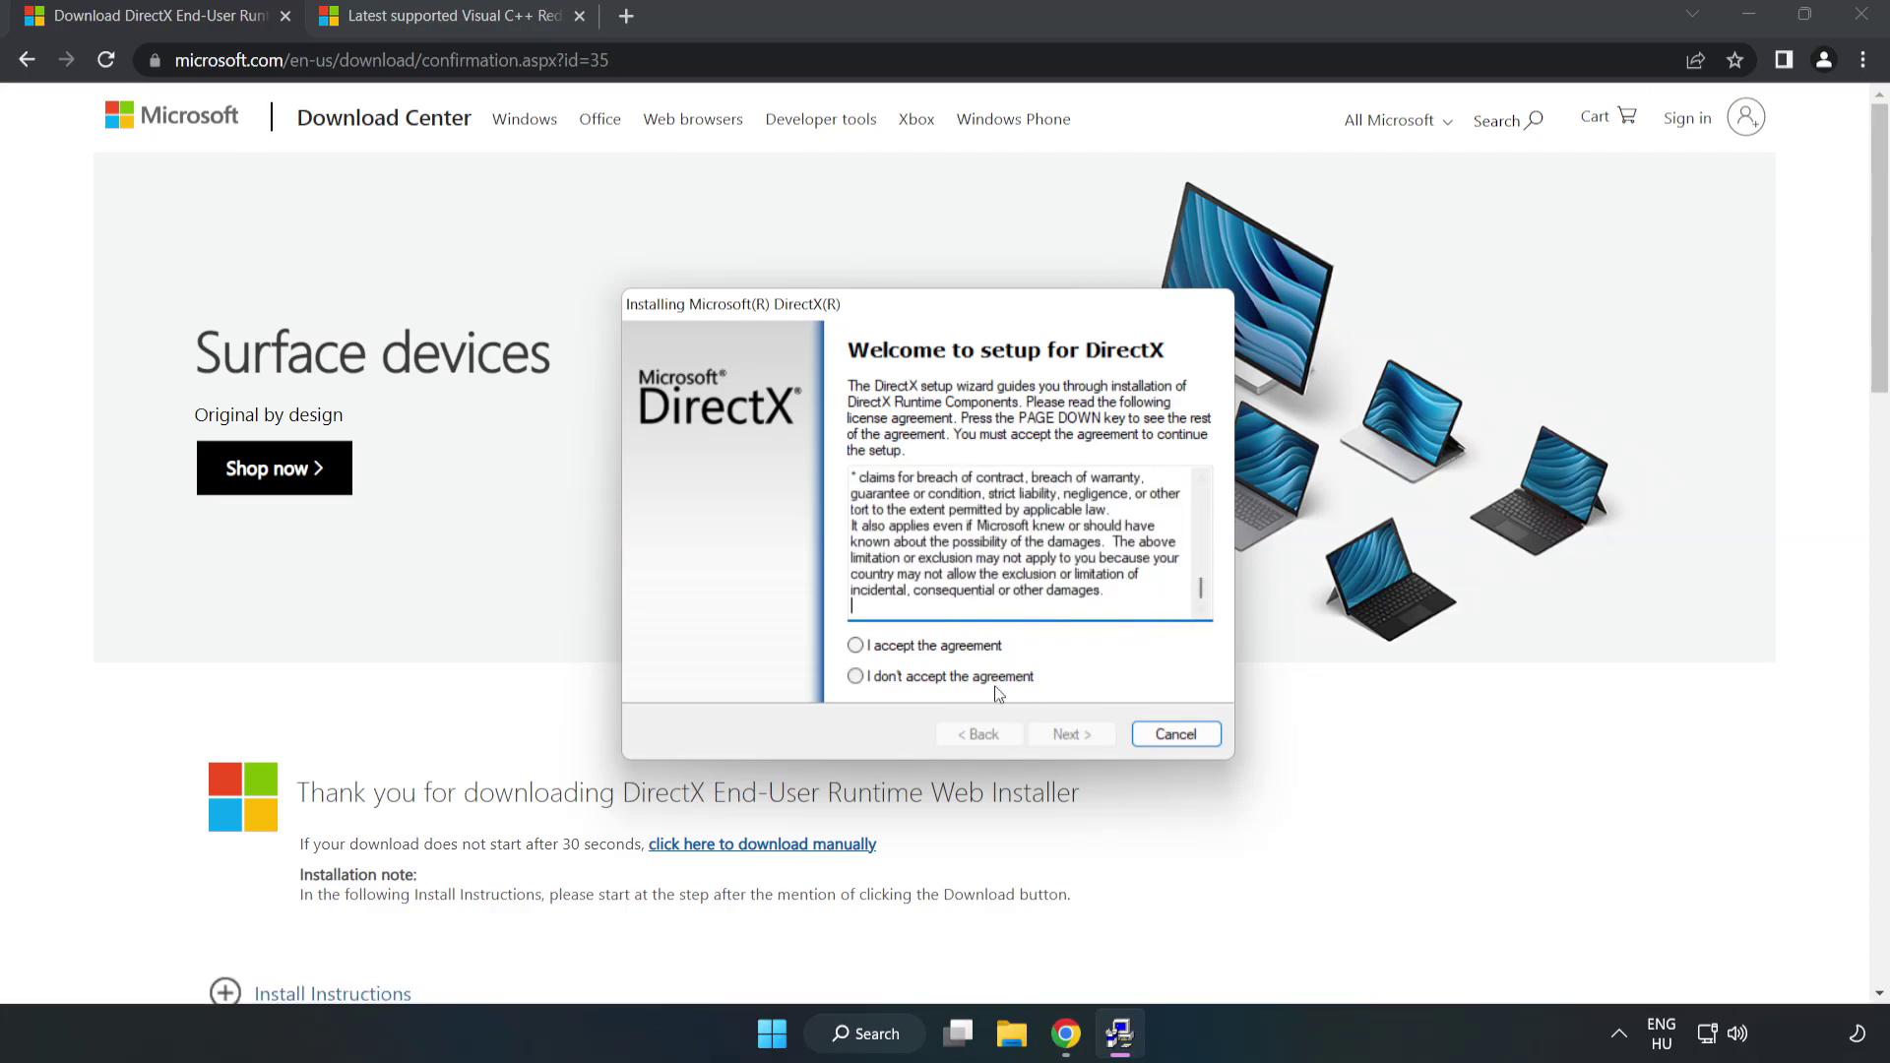
{"action": "left_click", "coordinate": [871, 648]}
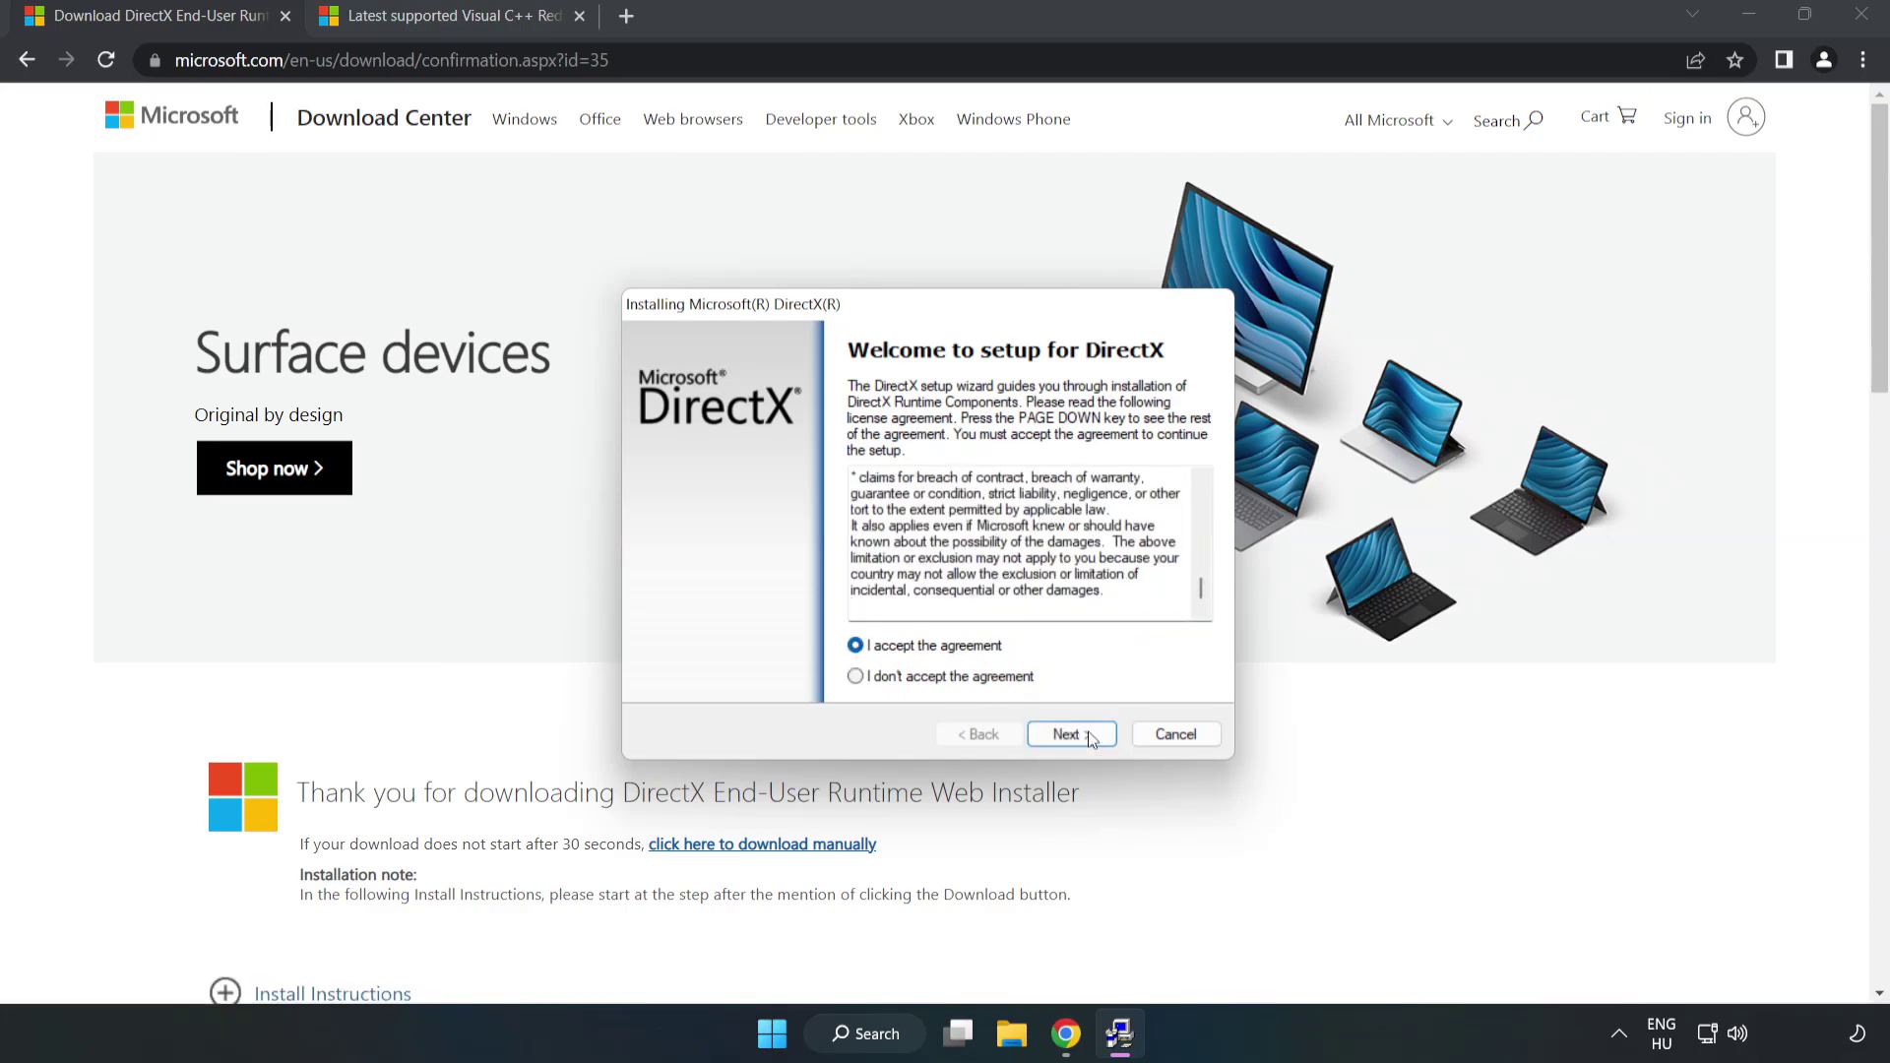
{"action": "left_click", "coordinate": [1072, 734]}
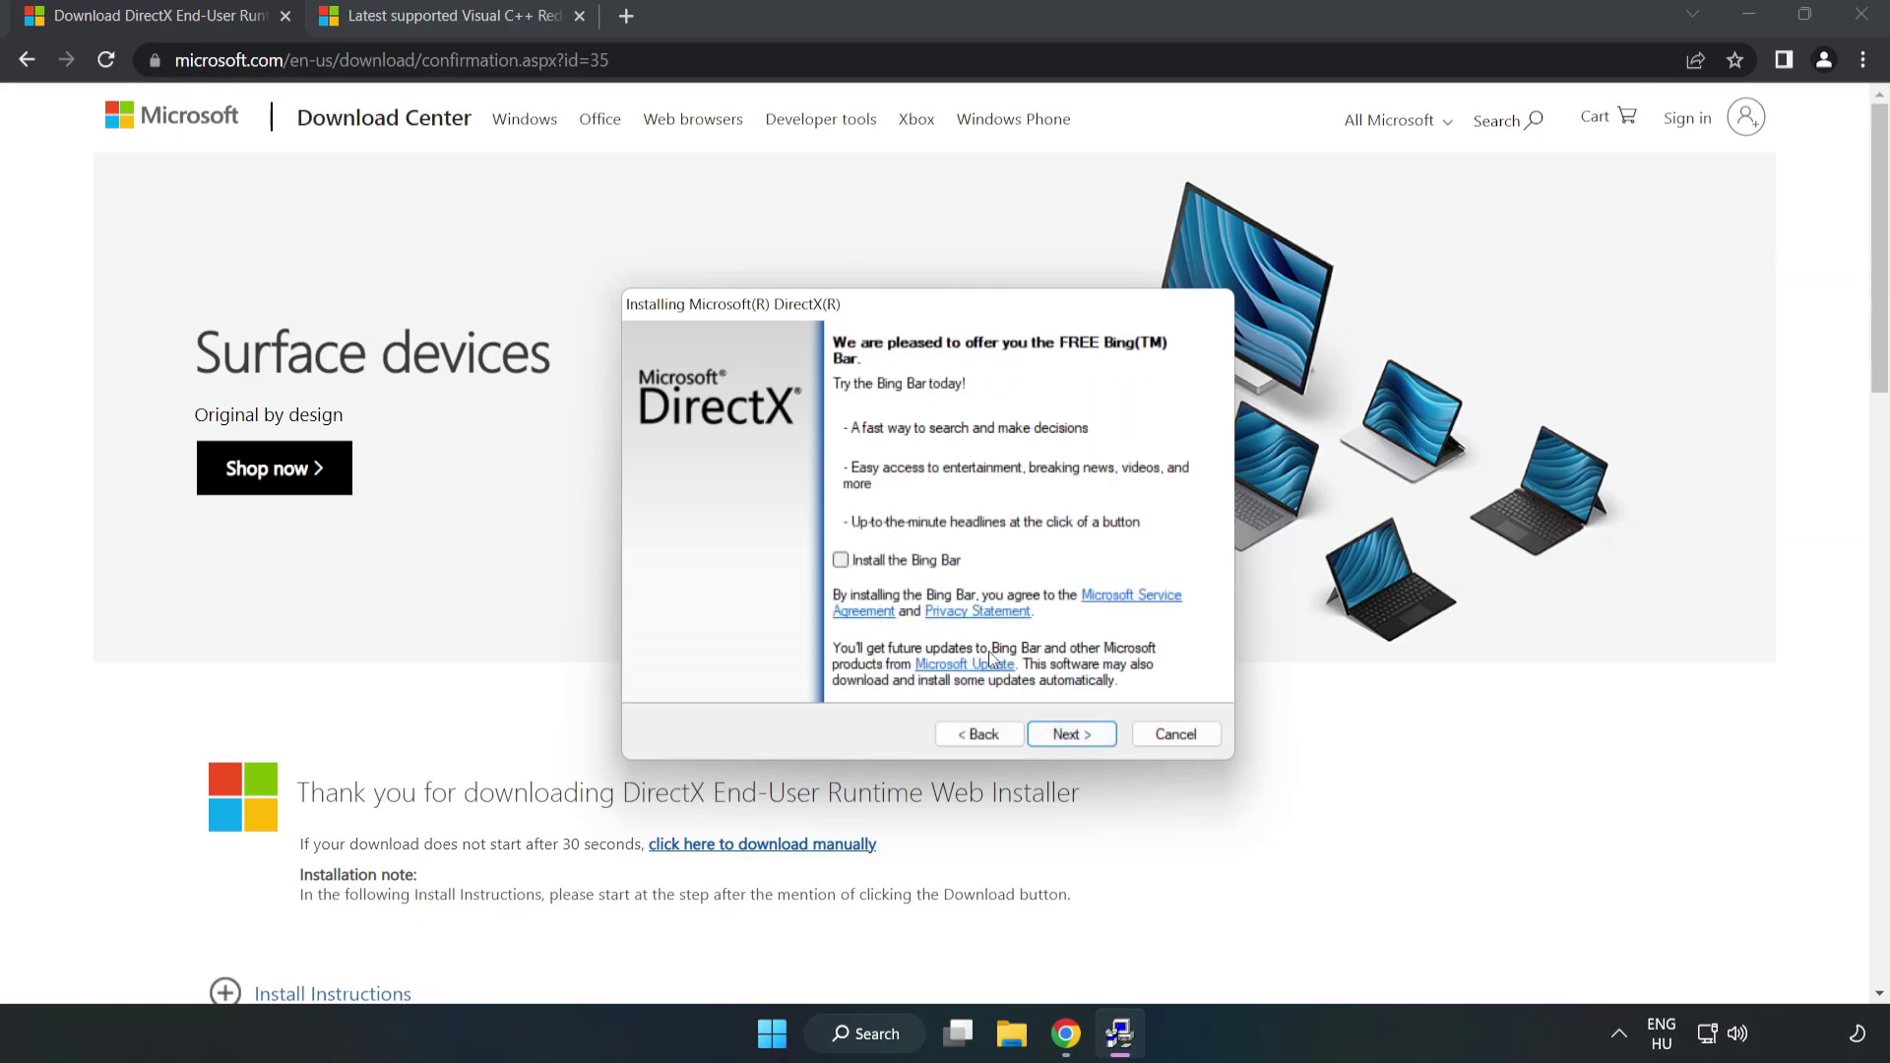
{"action": "left_click", "coordinate": [1067, 735]}
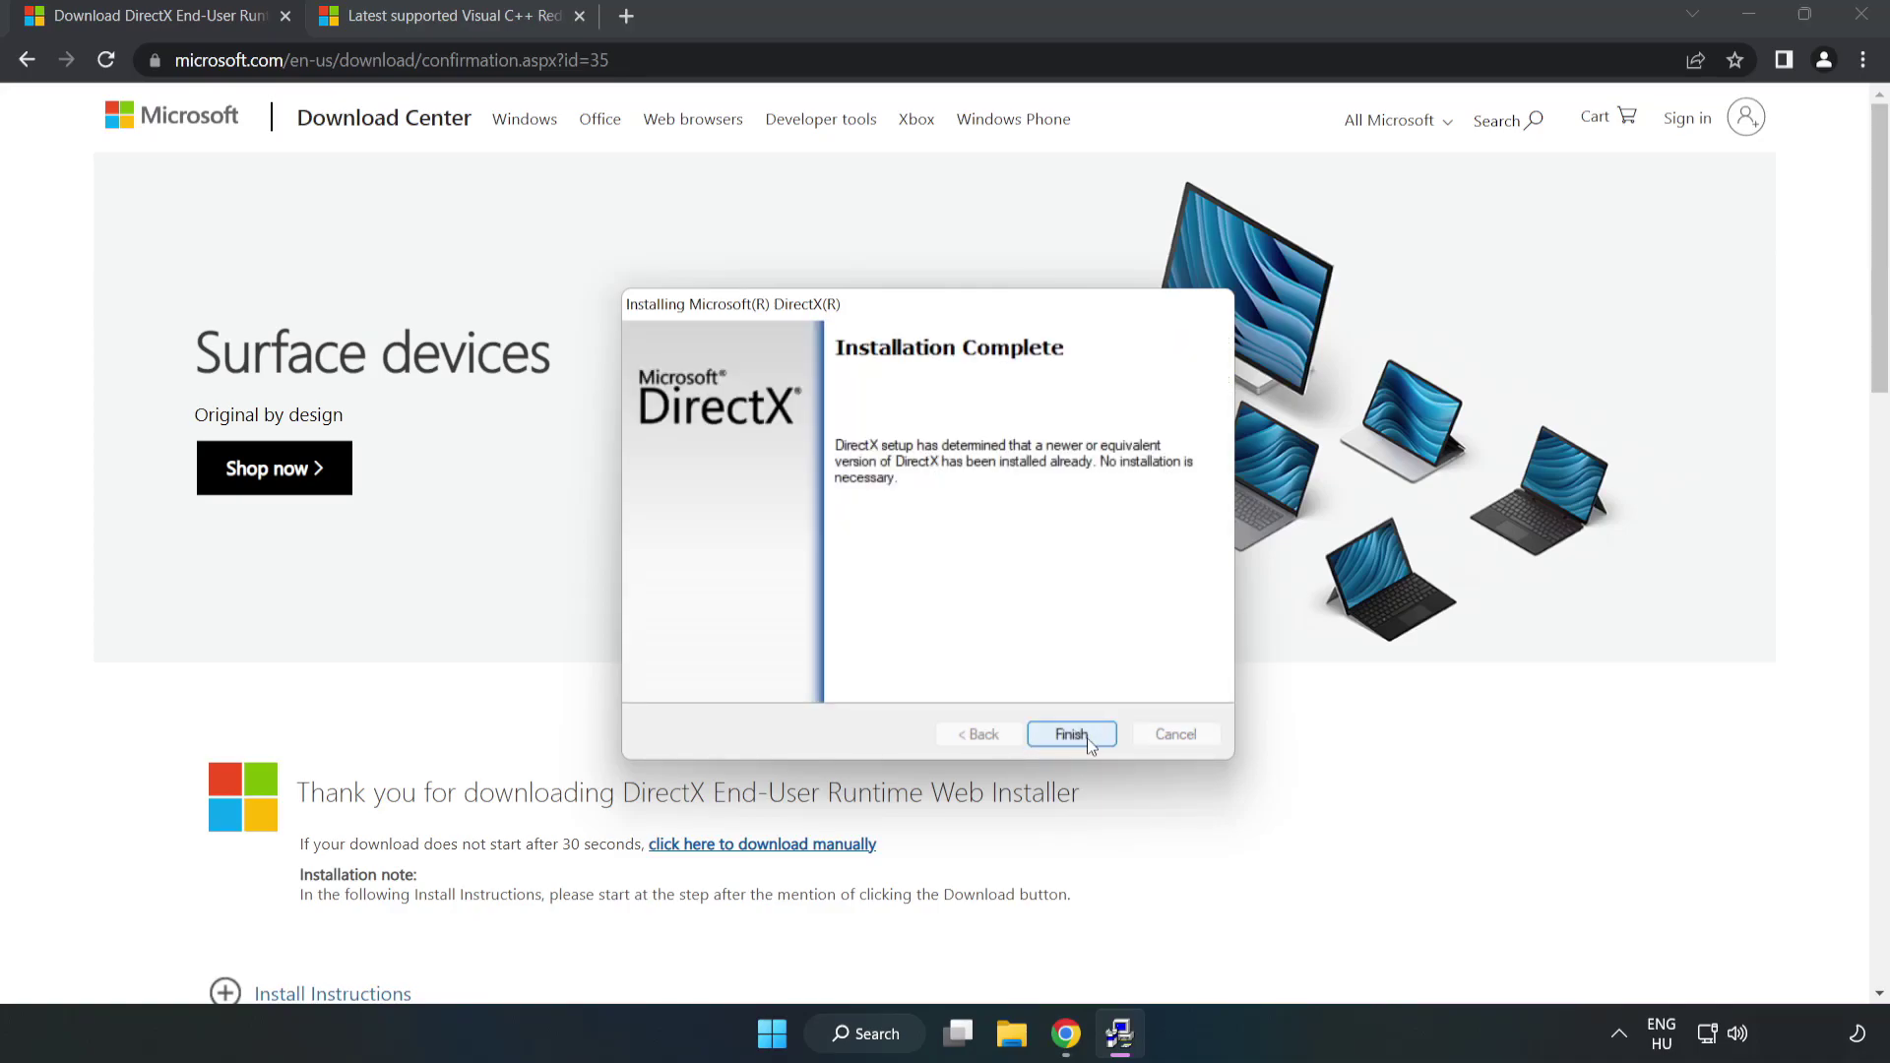
{"action": "left_click", "coordinate": [1071, 734]}
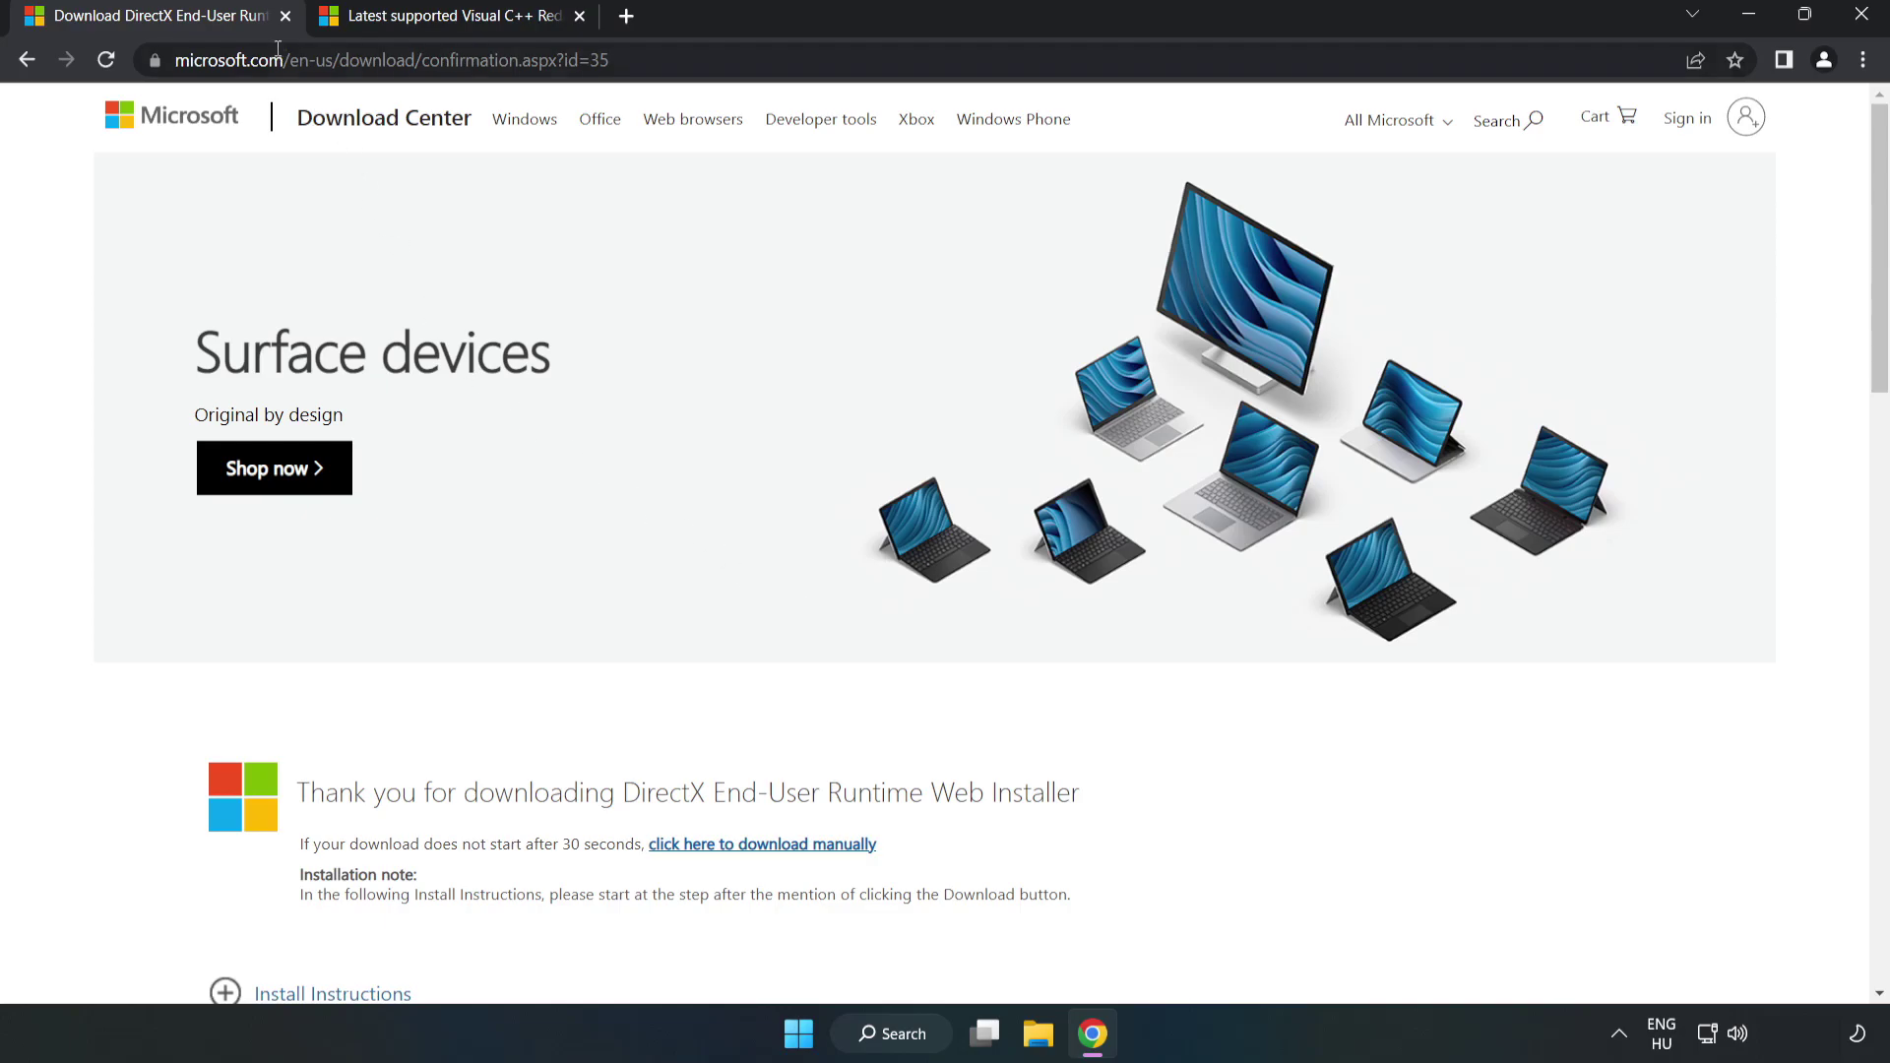
Close the DirectX download page and find the Visual Studio 2015–2022 redistributable table.
{"action": "left_click", "coordinate": [285, 17]}
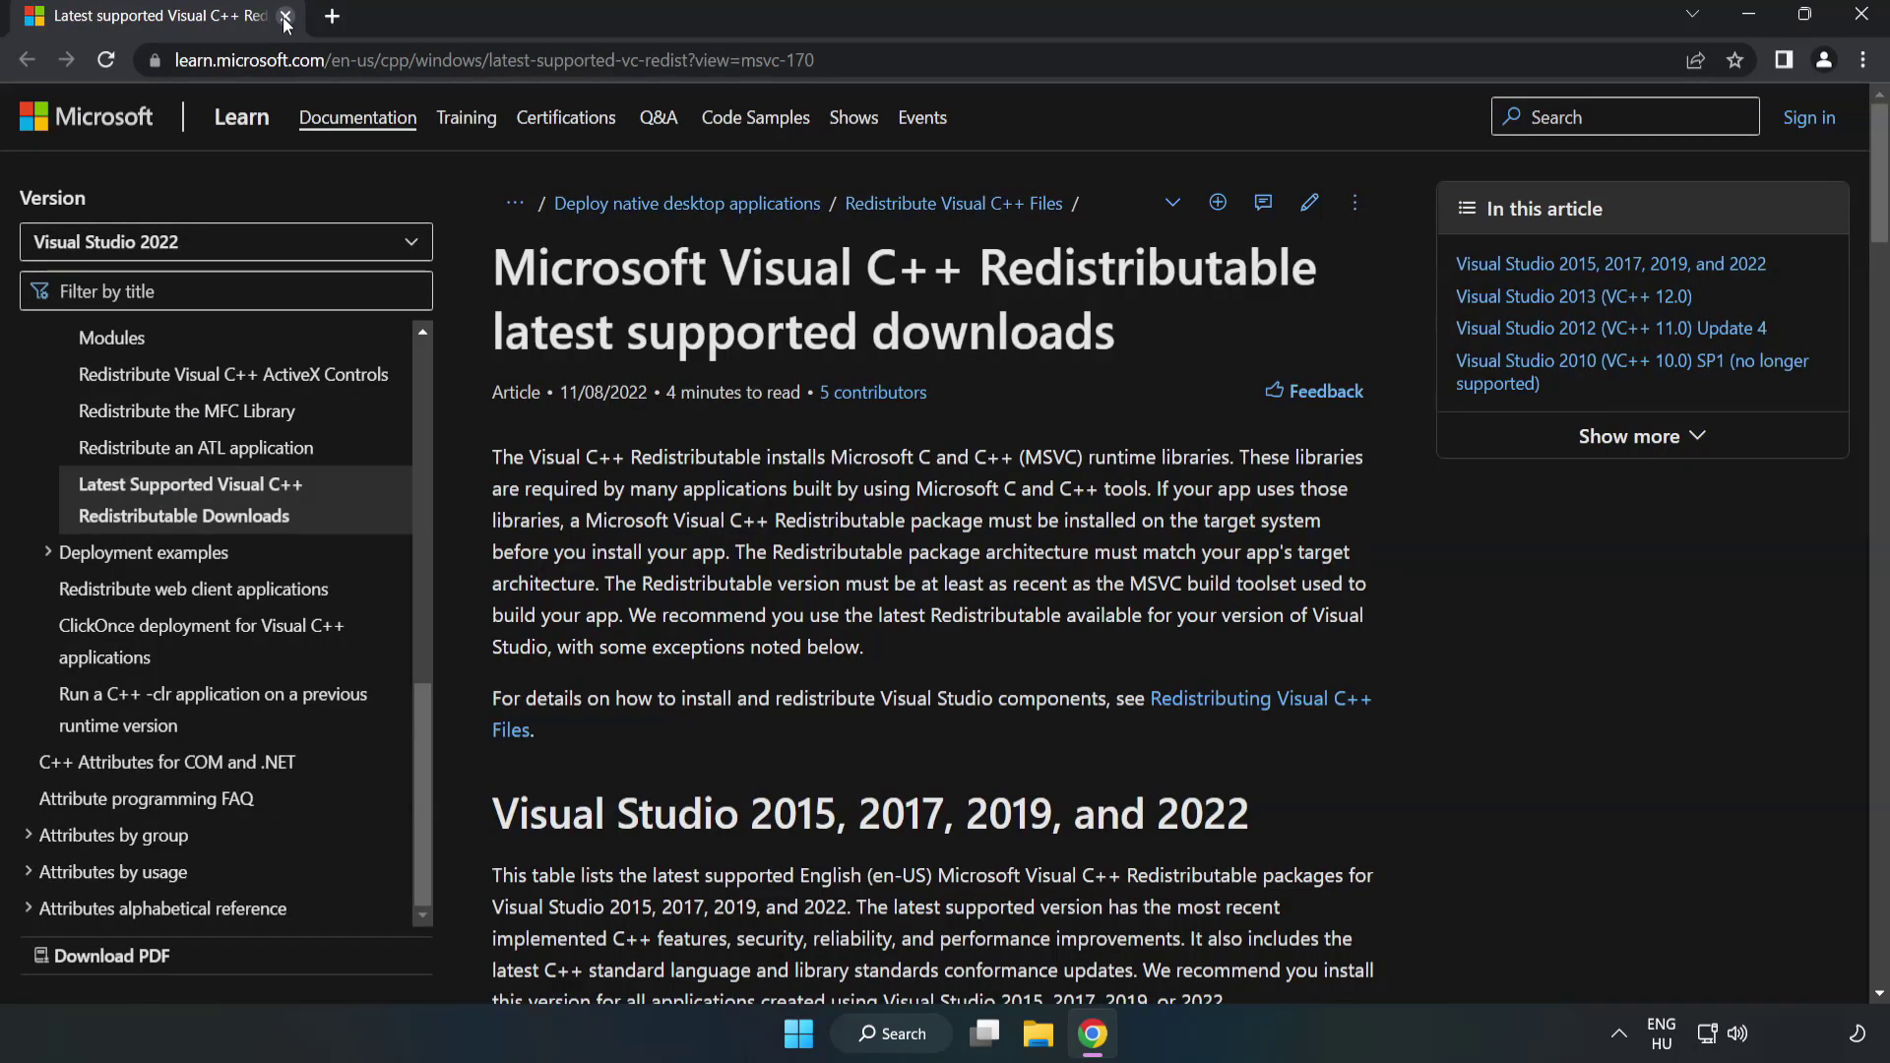
{"action": "left_click", "coordinate": [888, 59]}
{"action": "left_click", "coordinate": [888, 59]}
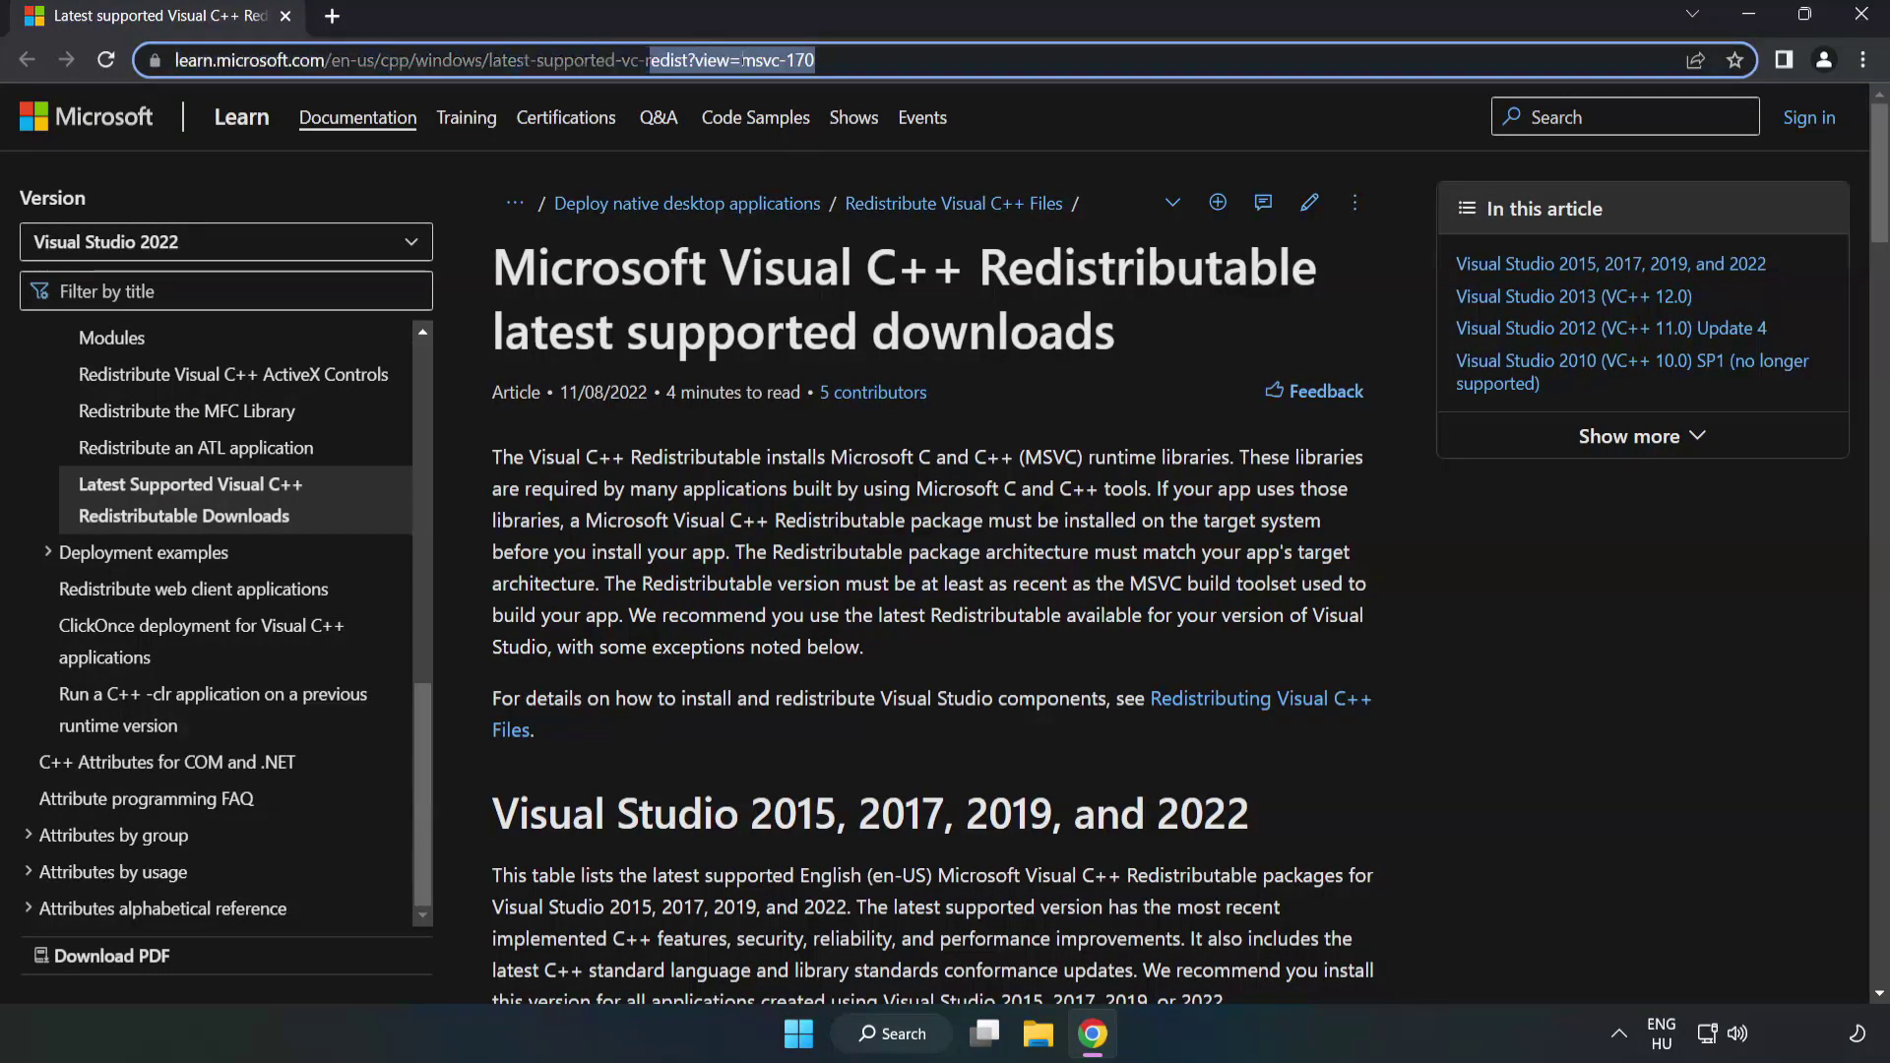
{"action": "left_click", "coordinate": [755, 352]}
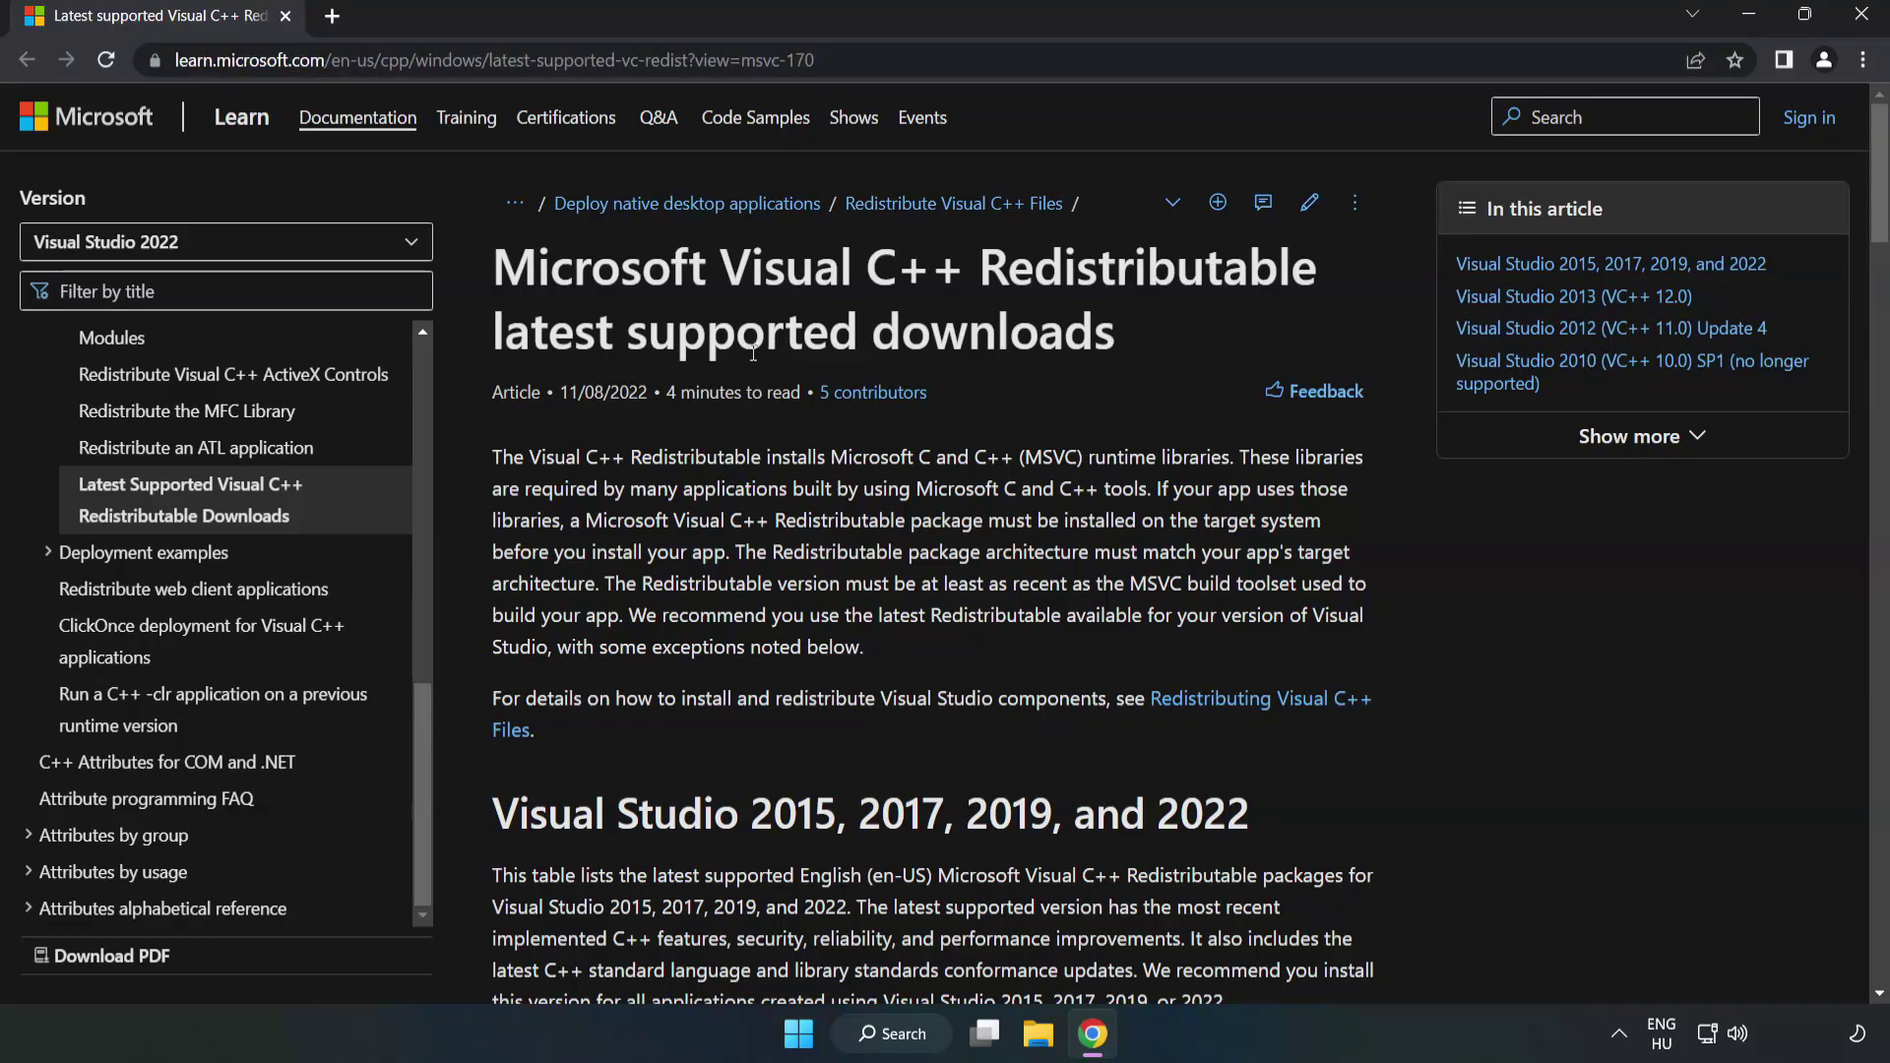
{"action": "scroll", "coordinate": [754, 354], "scroll_direction": "down", "scroll_amount": 4}
{"action": "scroll", "coordinate": [755, 359], "scroll_direction": "down", "scroll_amount": 3}
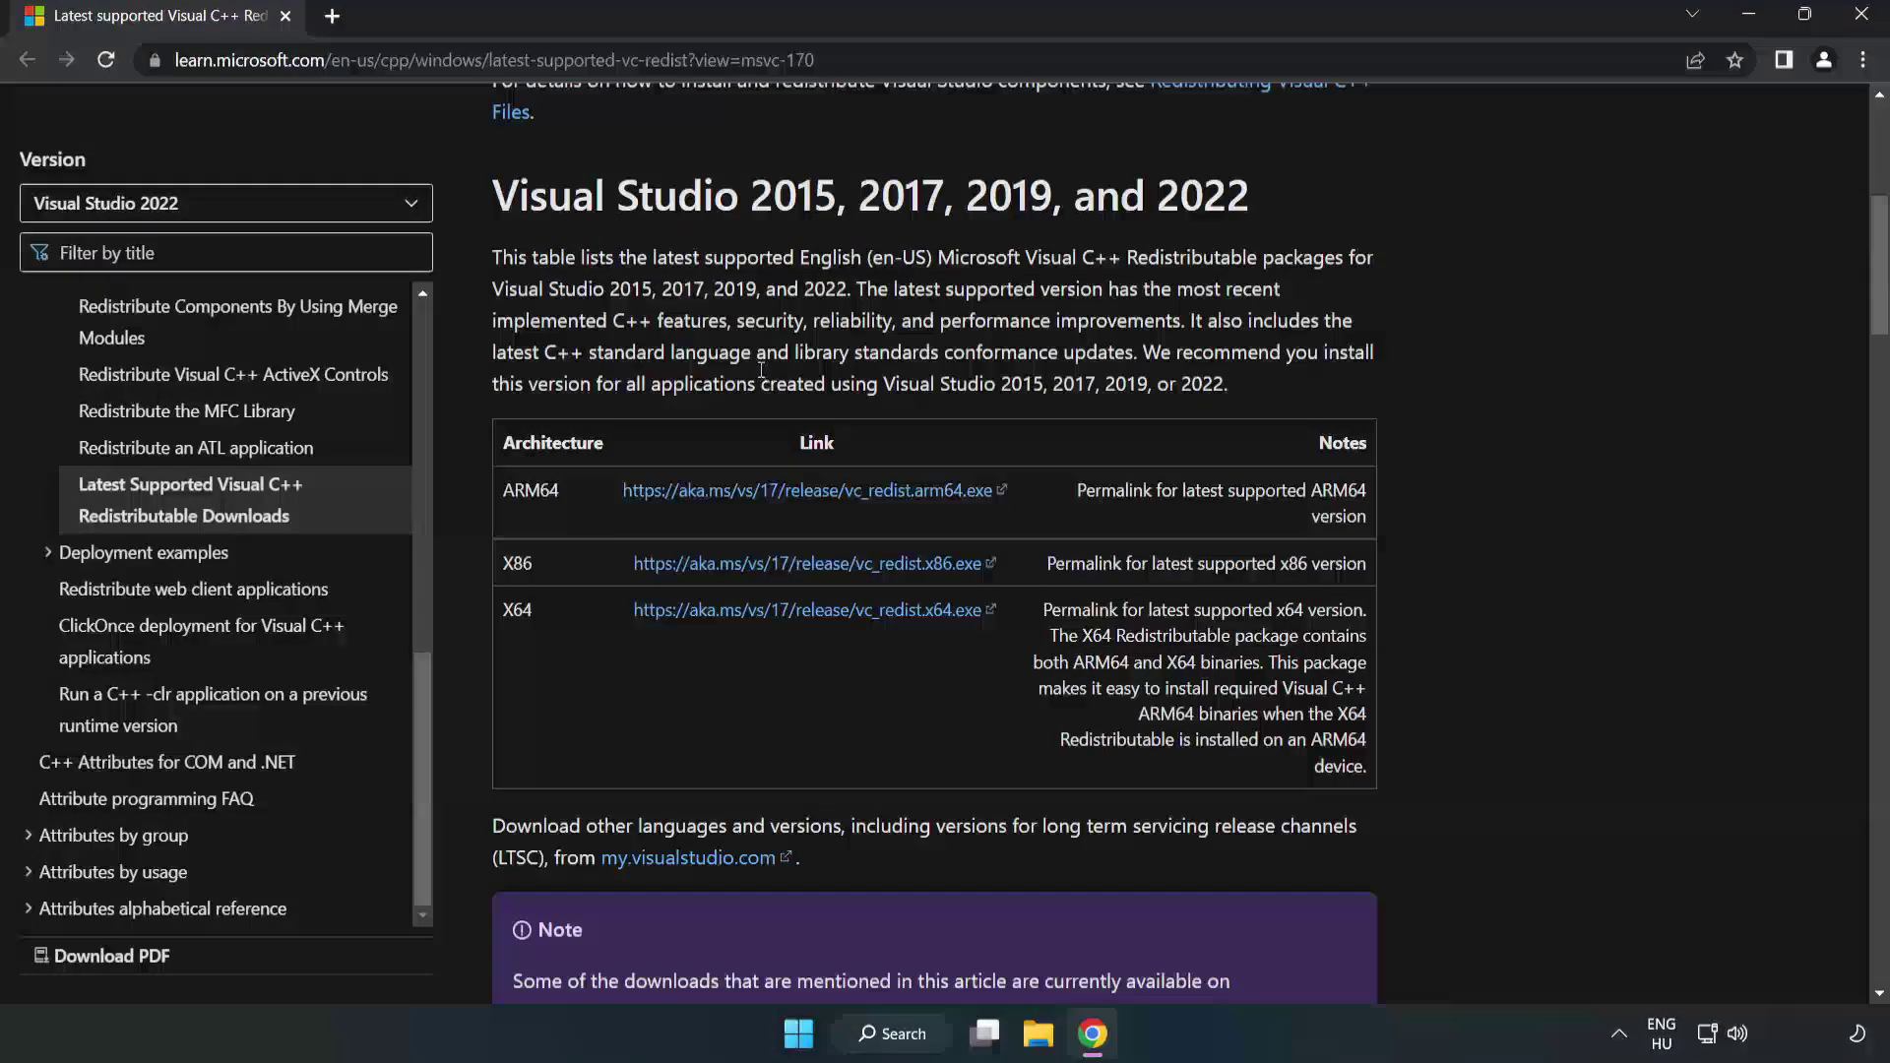
{"action": "scroll", "coordinate": [745, 384], "scroll_direction": "up", "scroll_amount": 1}
{"action": "left_click_drag", "start_coordinate": [490, 197], "coordinate": [1248, 217]}
{"action": "left_click", "coordinate": [1199, 242]}
Download the ARM64, x86 and x64 vc_redist installers.
{"action": "left_click", "coordinate": [760, 492]}
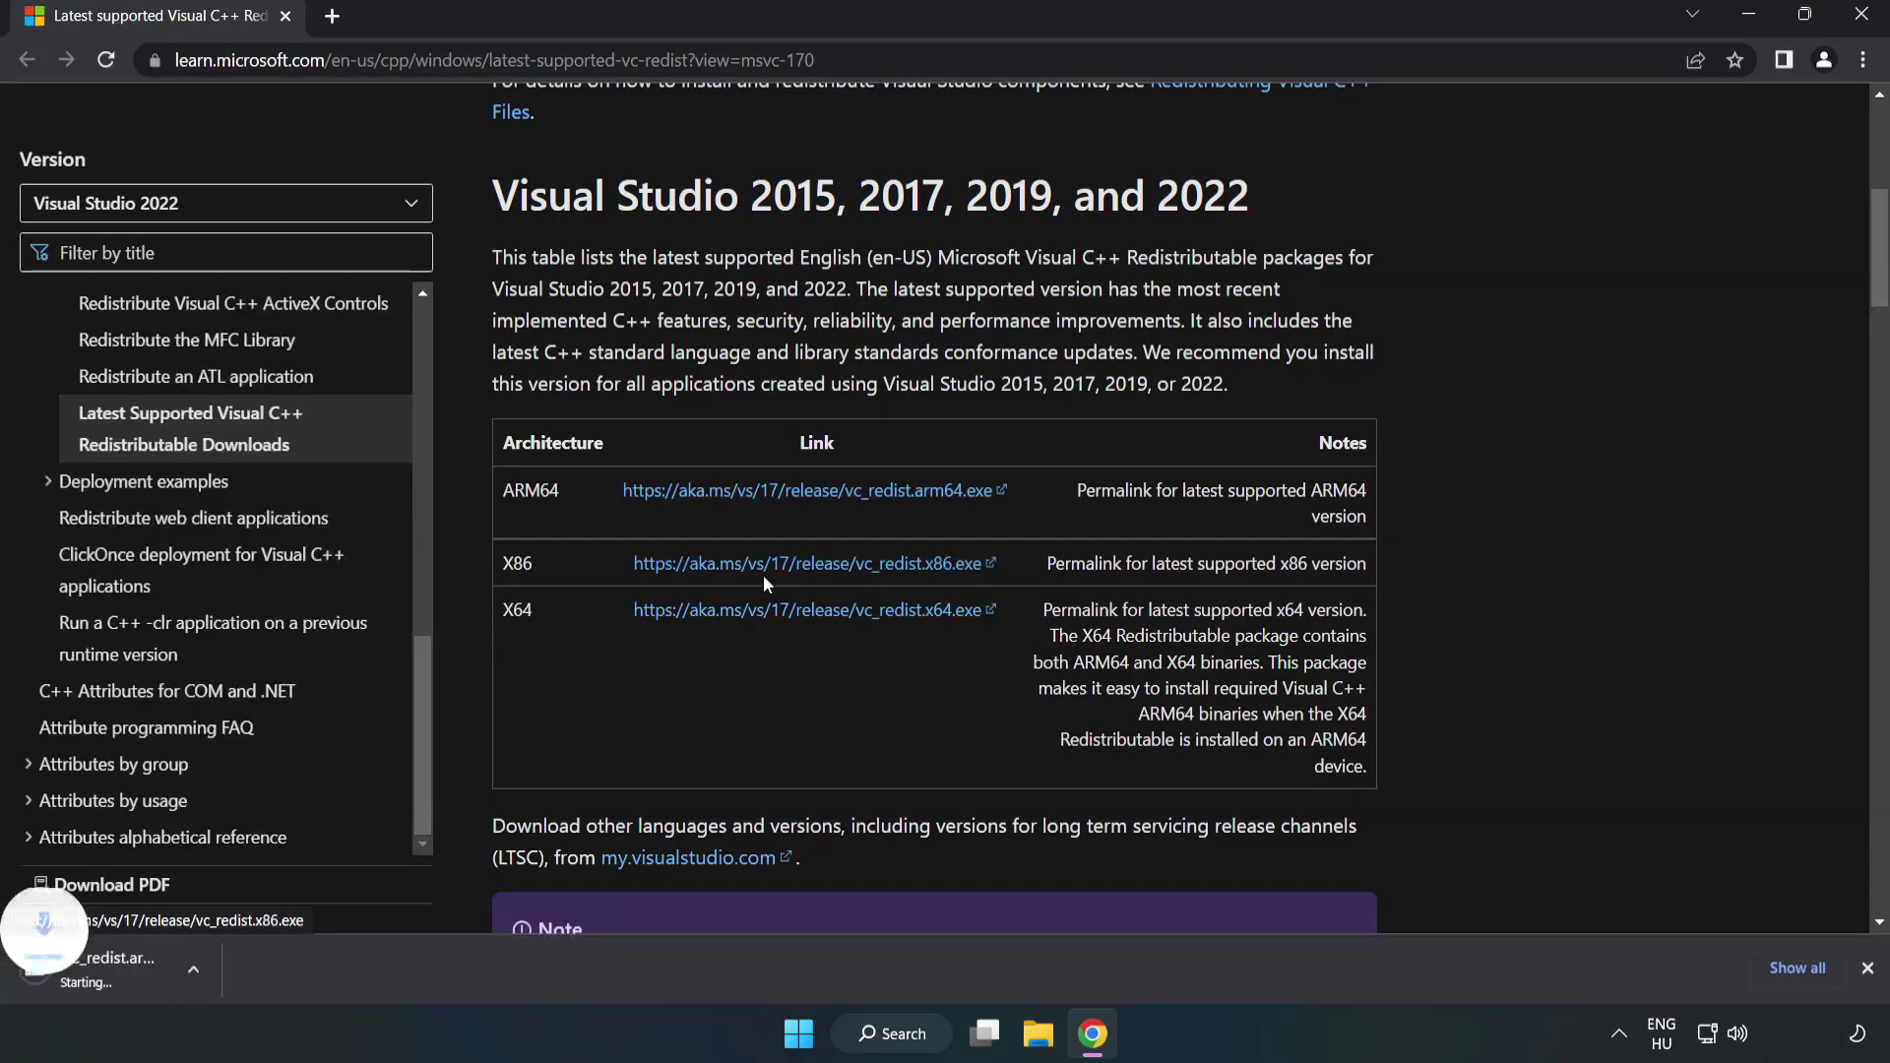
{"action": "left_click", "coordinate": [771, 576]}
{"action": "left_click", "coordinate": [790, 613]}
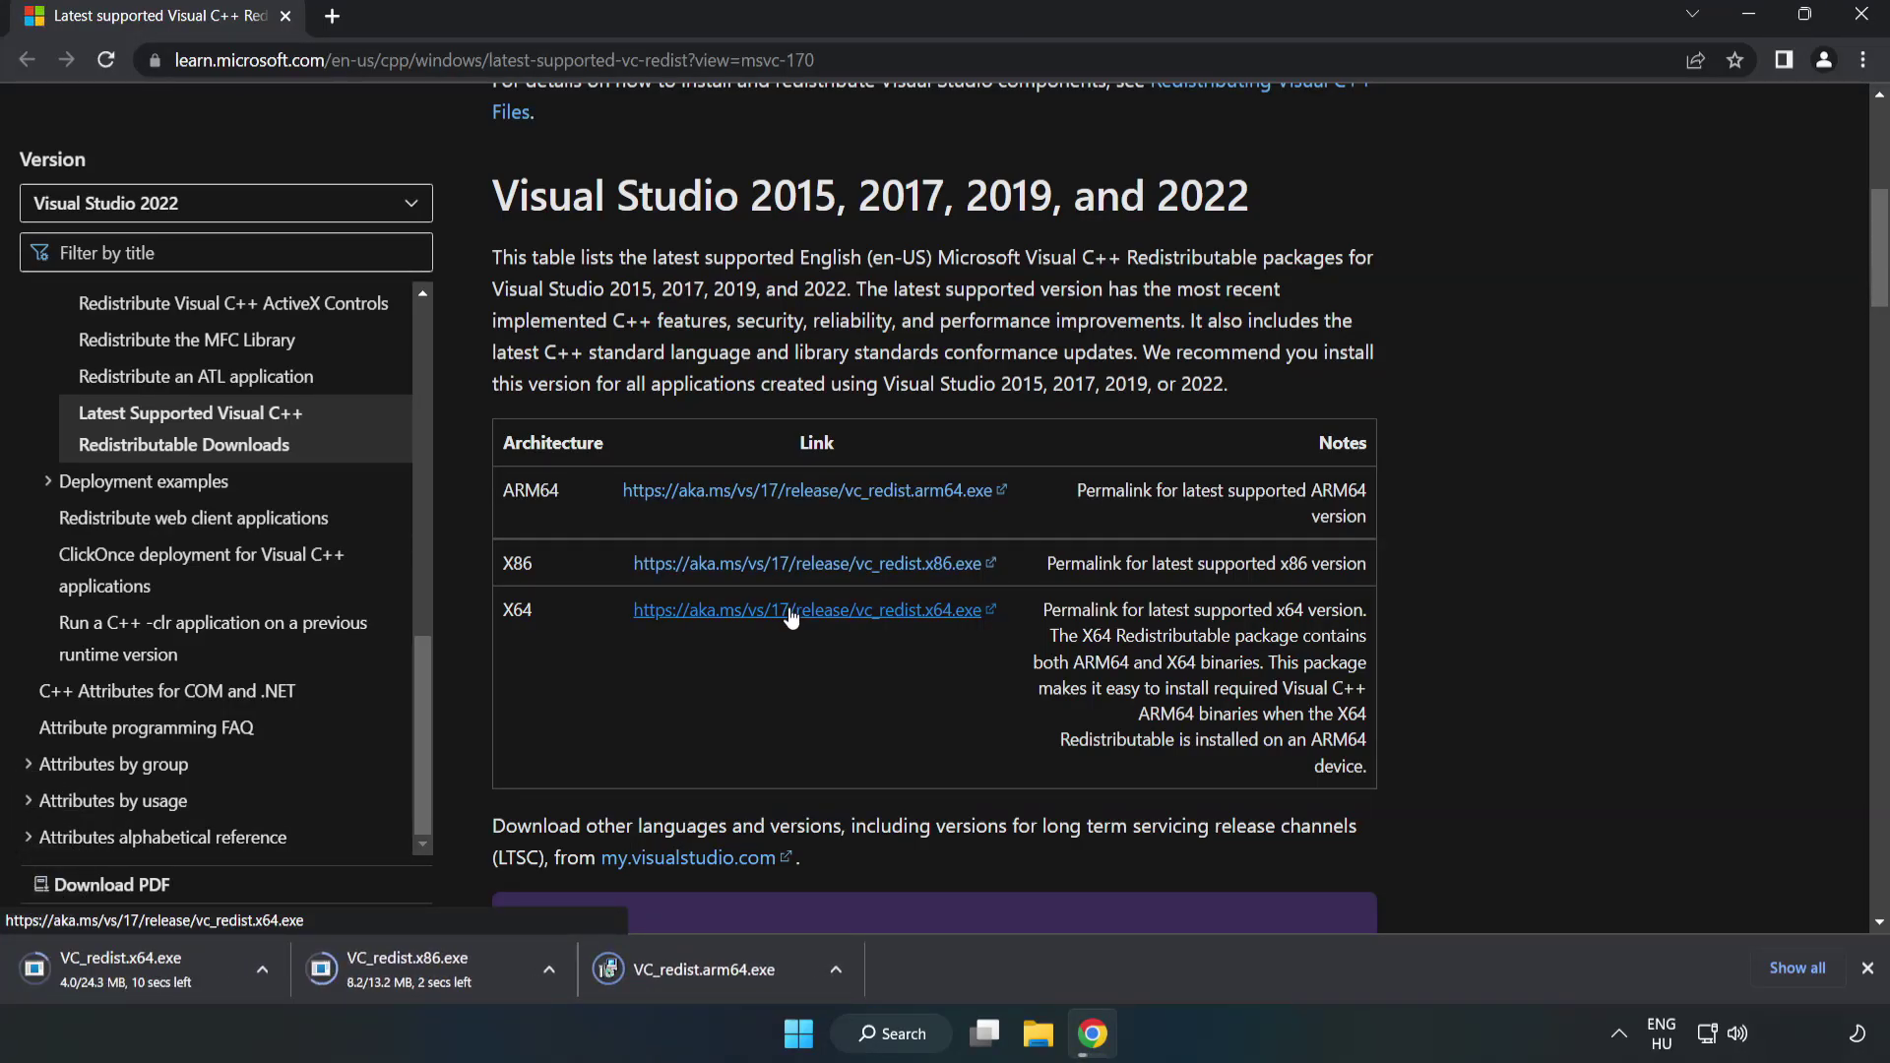
Run the ARM64 redistributable installer with licence terms agreed, and dismiss it after it fails.
{"action": "left_click", "coordinate": [720, 971]}
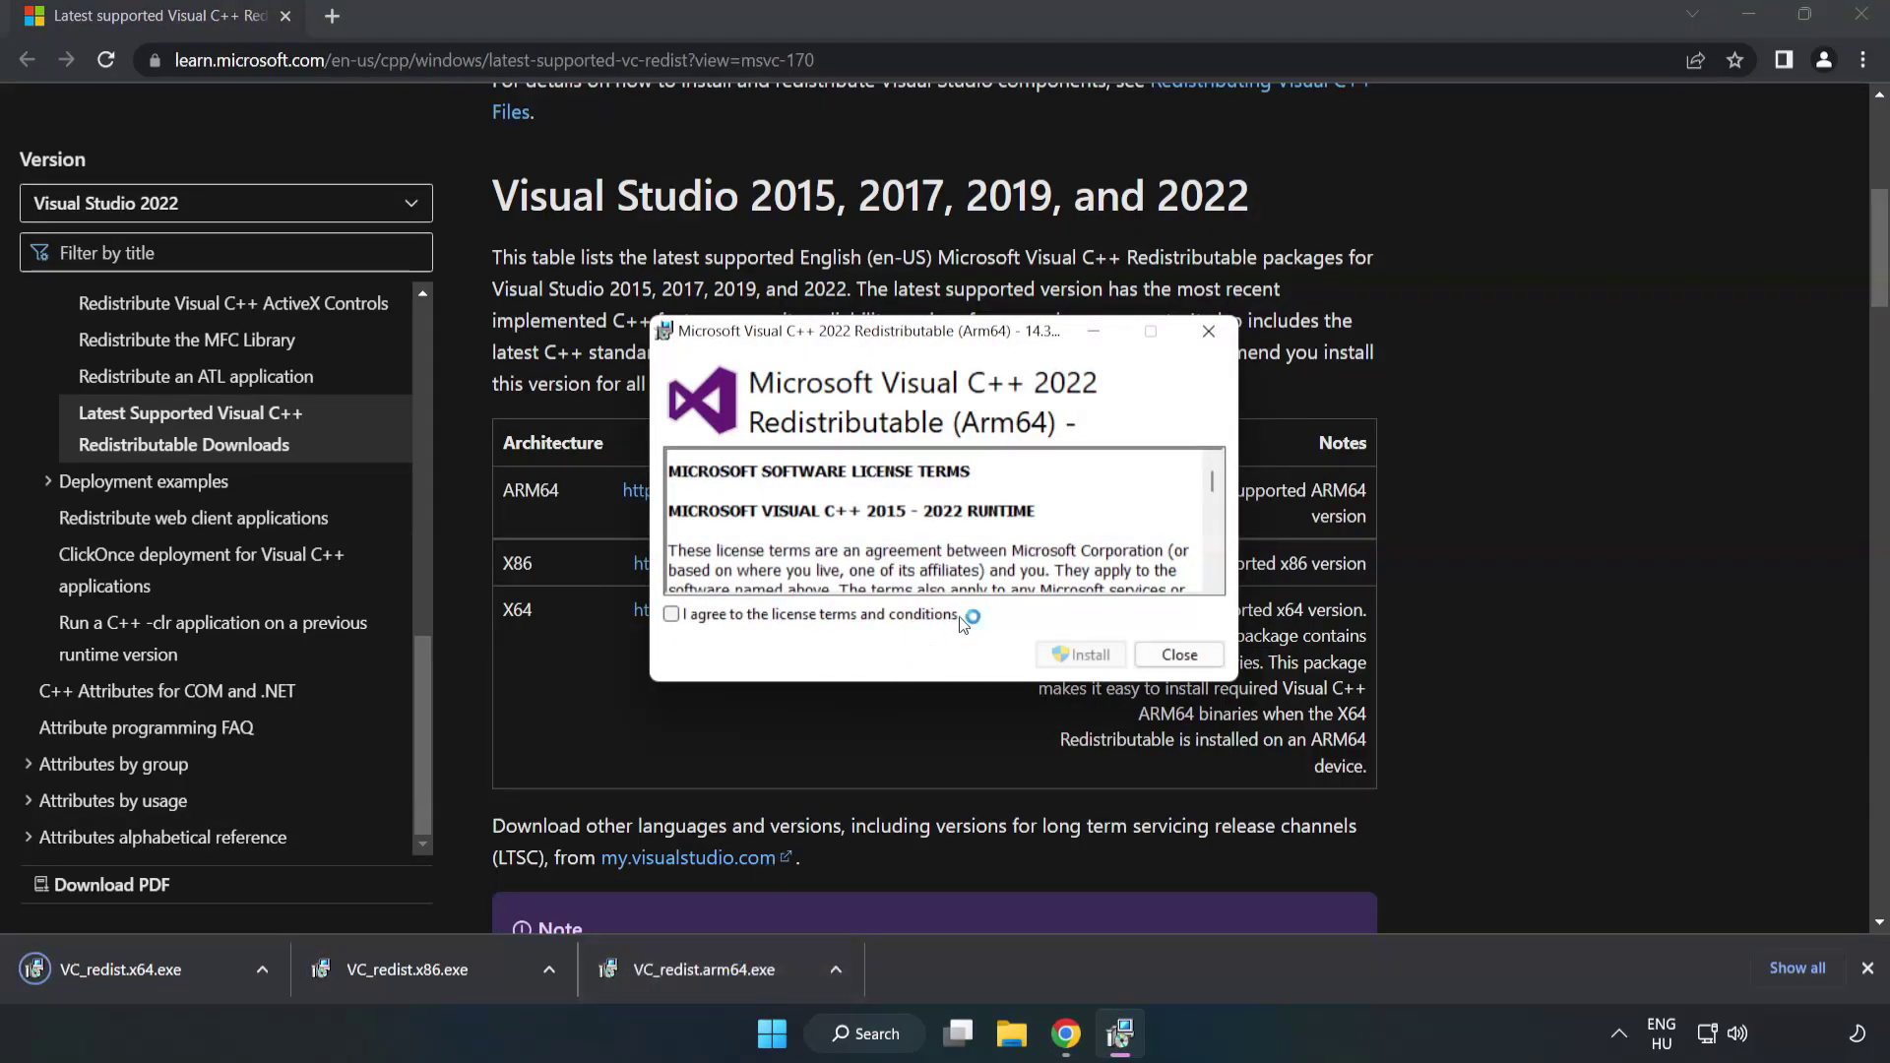
{"action": "left_click_drag", "start_coordinate": [1213, 479], "coordinate": [1213, 561]}
{"action": "left_click", "coordinate": [671, 614]}
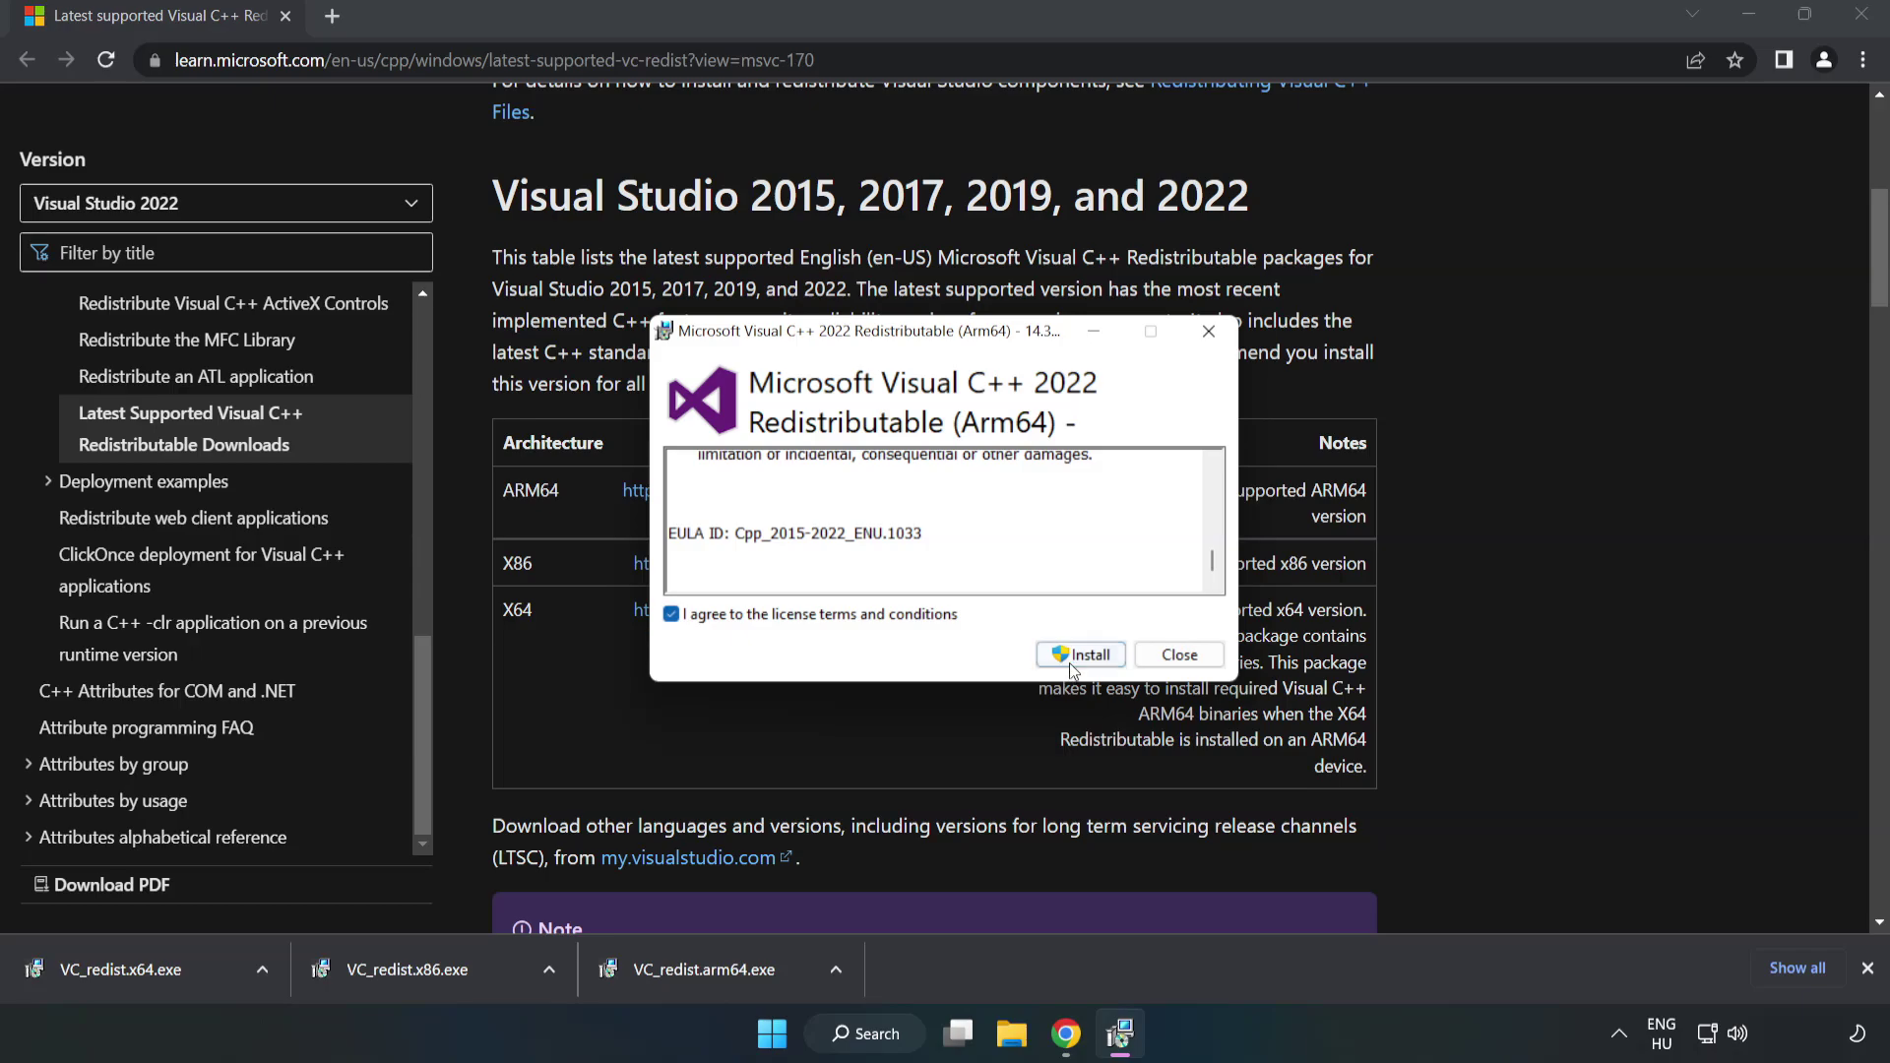
{"action": "left_click", "coordinate": [1083, 655]}
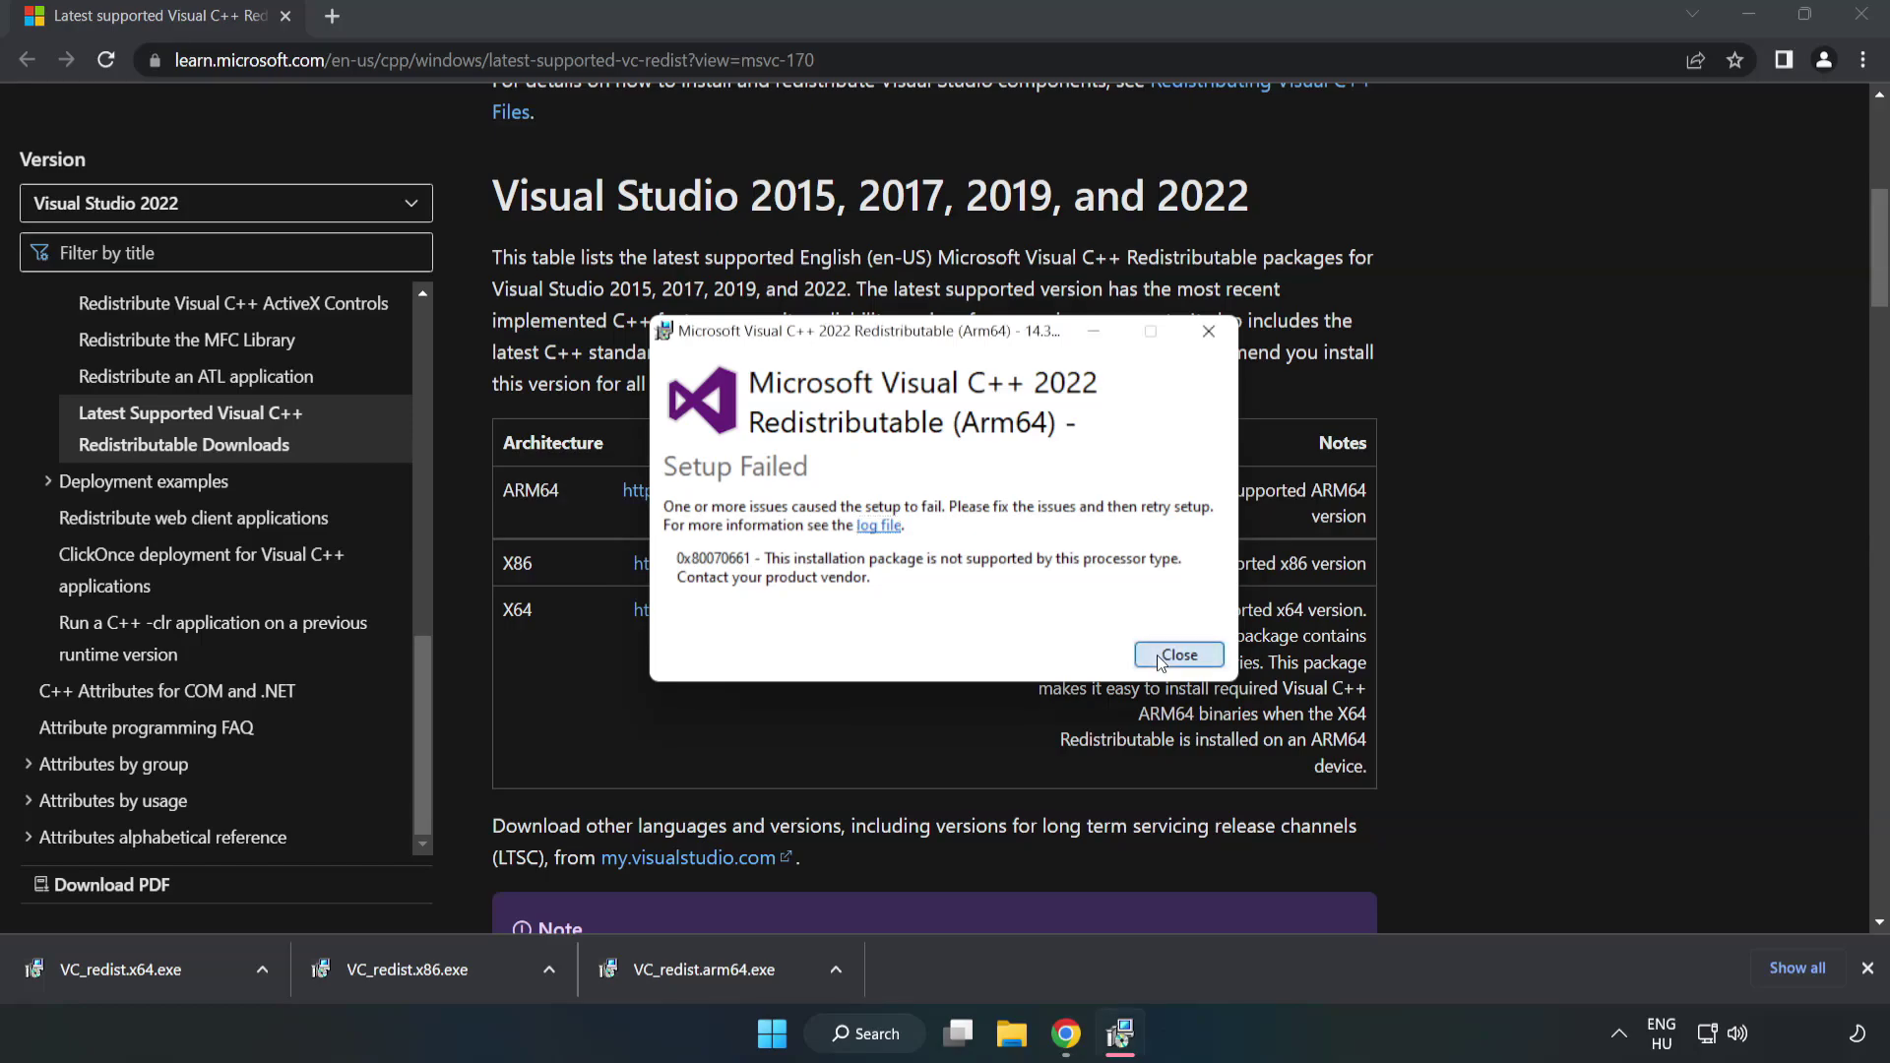
{"action": "left_click", "coordinate": [1179, 654]}
Install the x86 Visual C++ 2015–2022 redistributable after agreeing to its licence terms.
{"action": "left_click", "coordinate": [417, 965]}
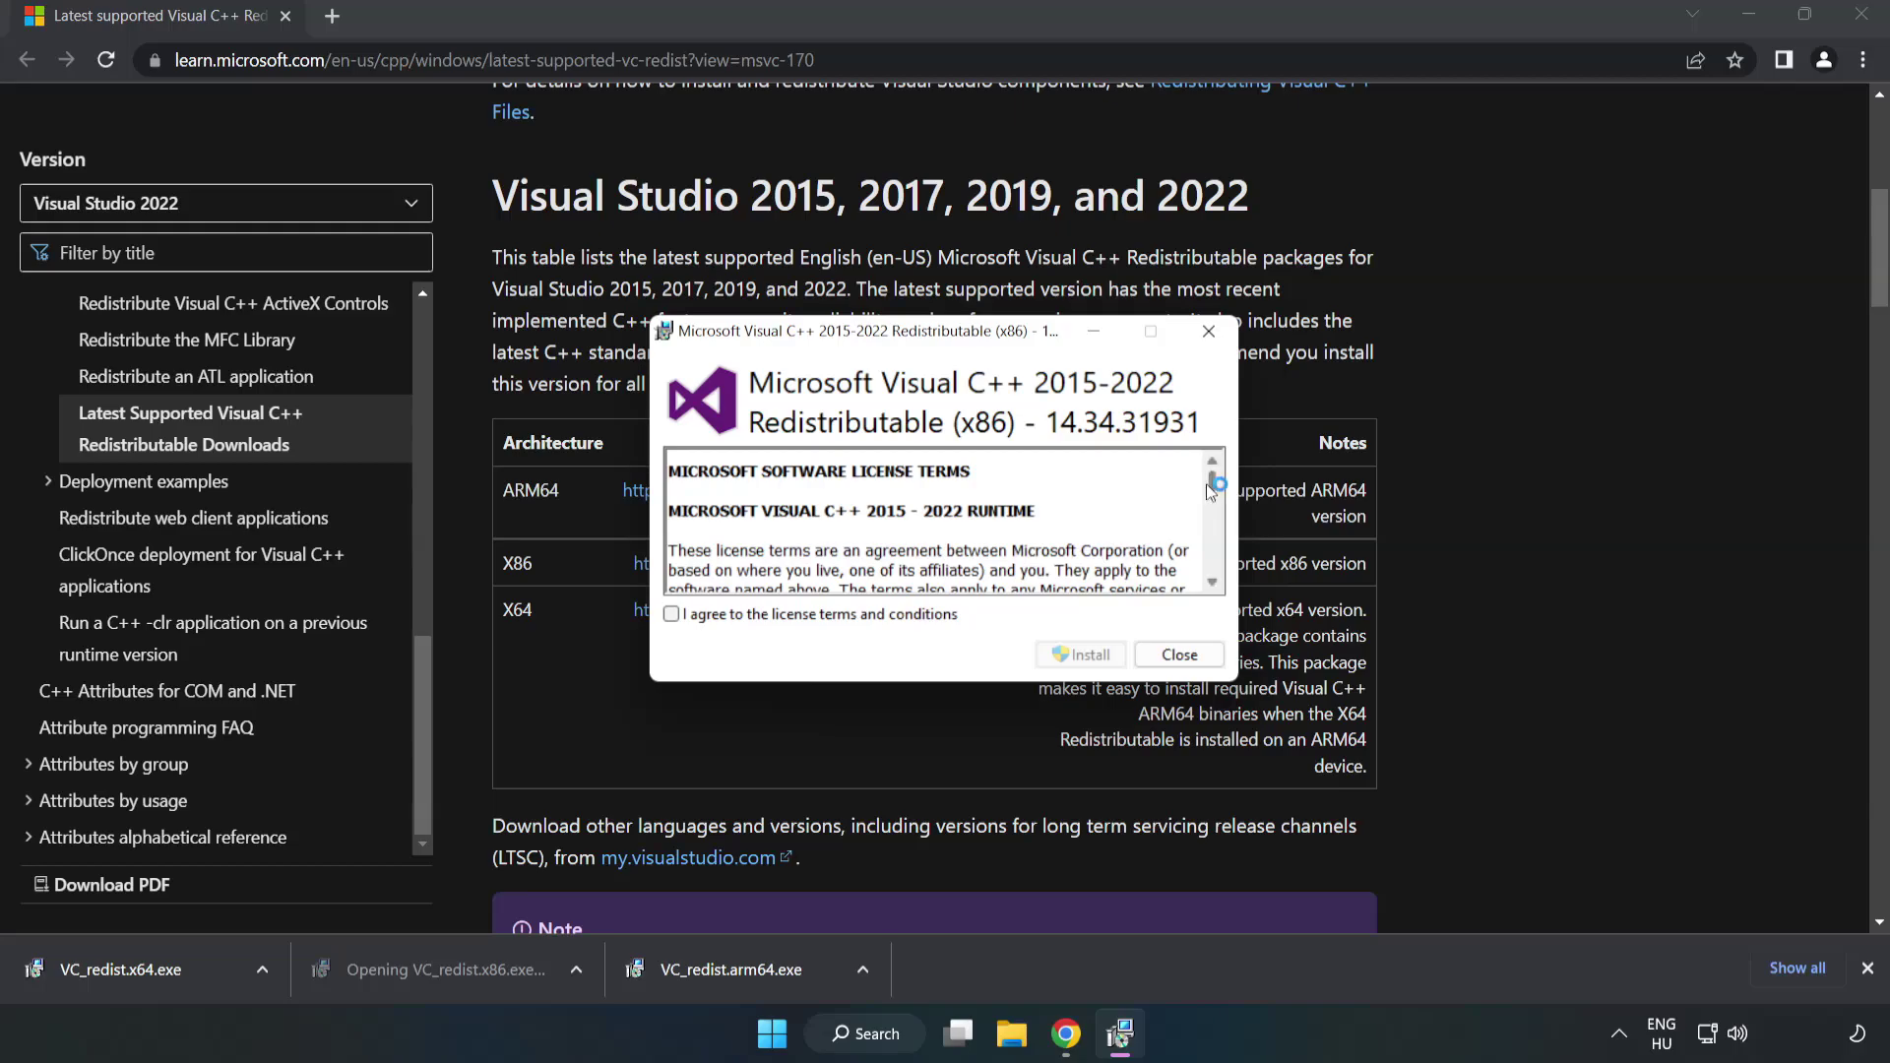
{"action": "left_click_drag", "start_coordinate": [1212, 483], "coordinate": [1211, 587]}
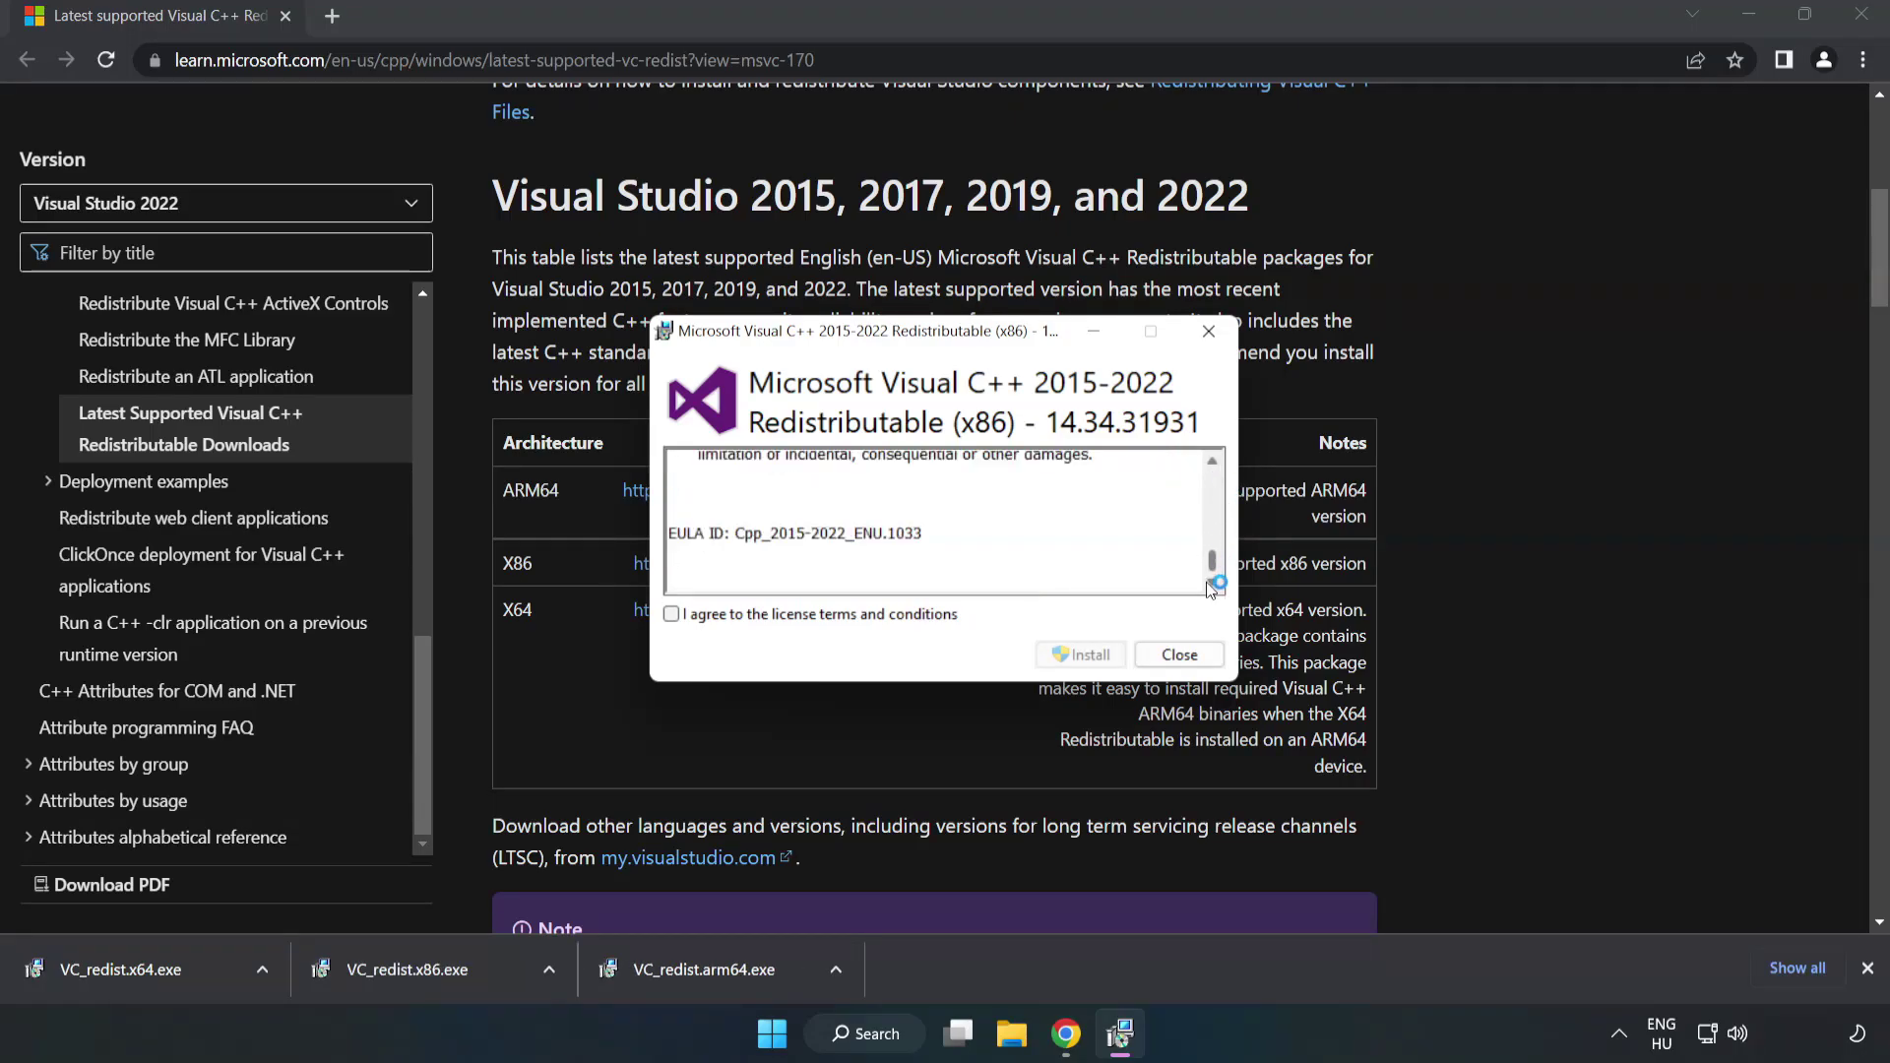
{"action": "left_click", "coordinate": [672, 614]}
{"action": "left_click", "coordinate": [1069, 656]}
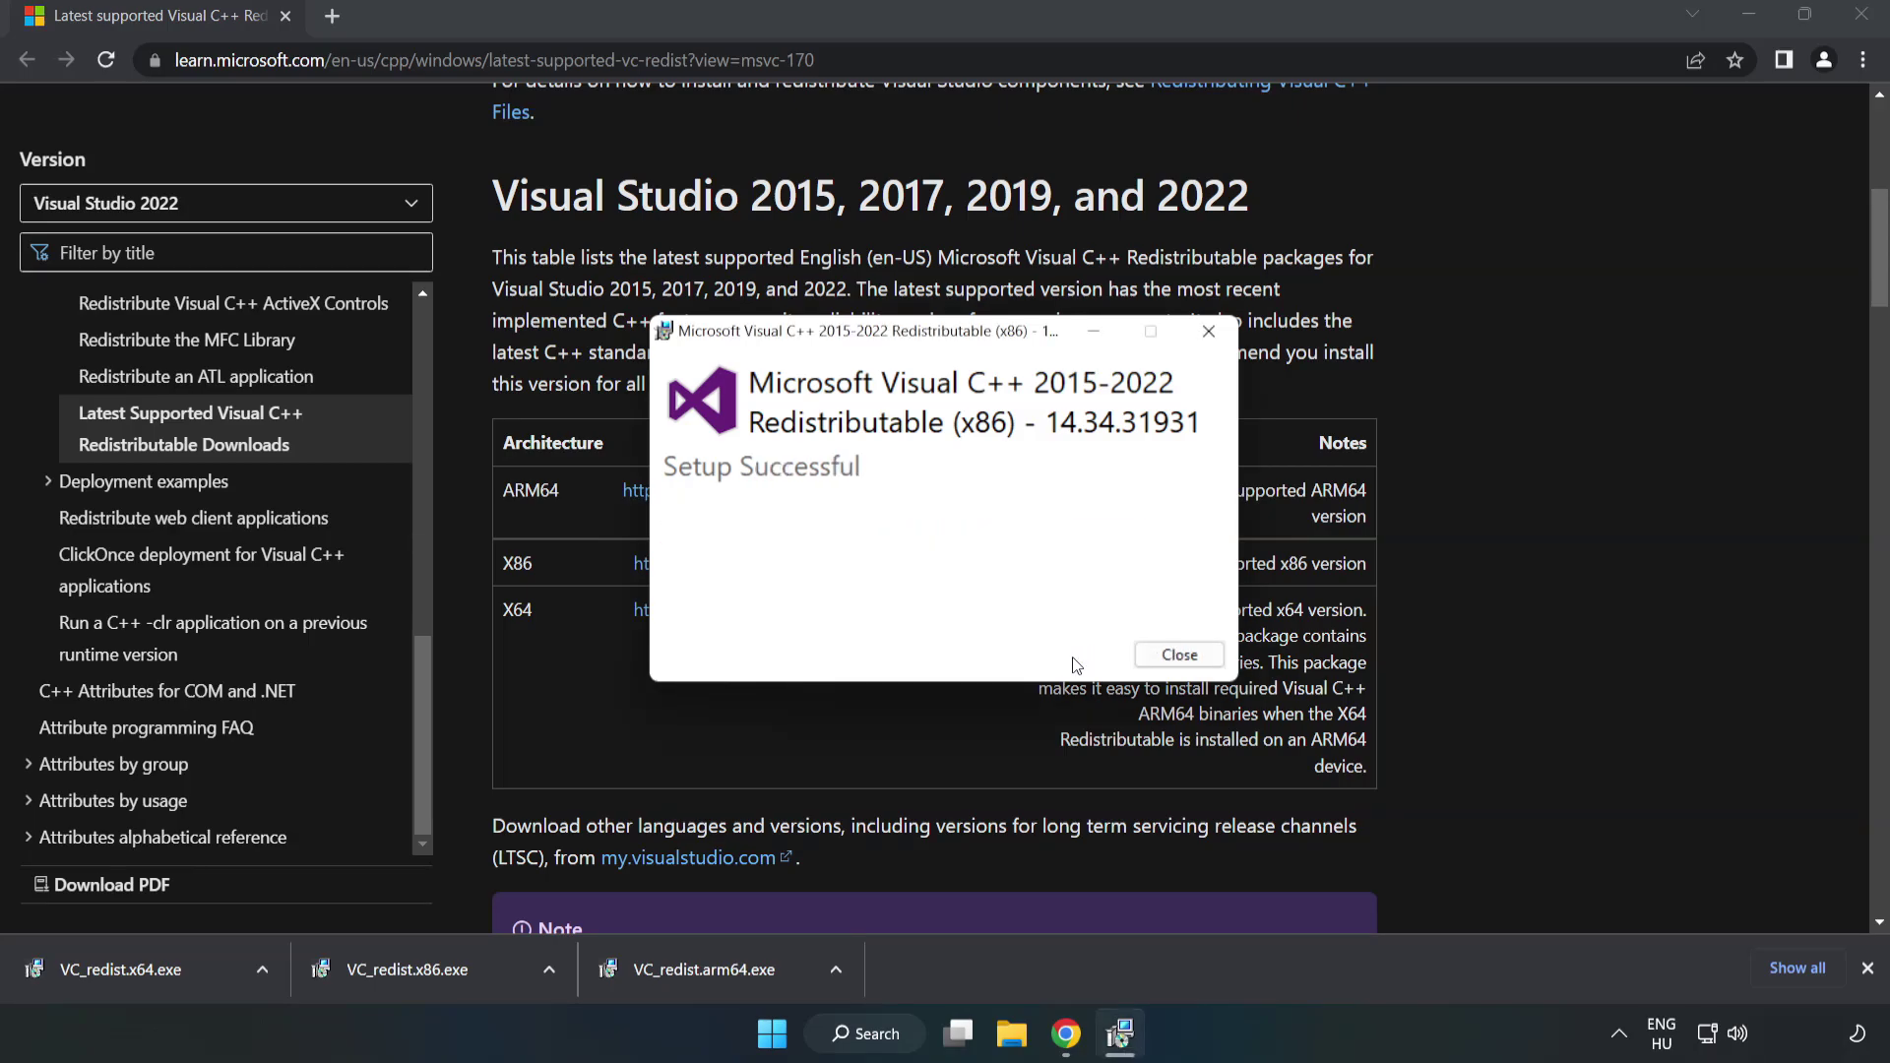
{"action": "left_click", "coordinate": [1180, 657]}
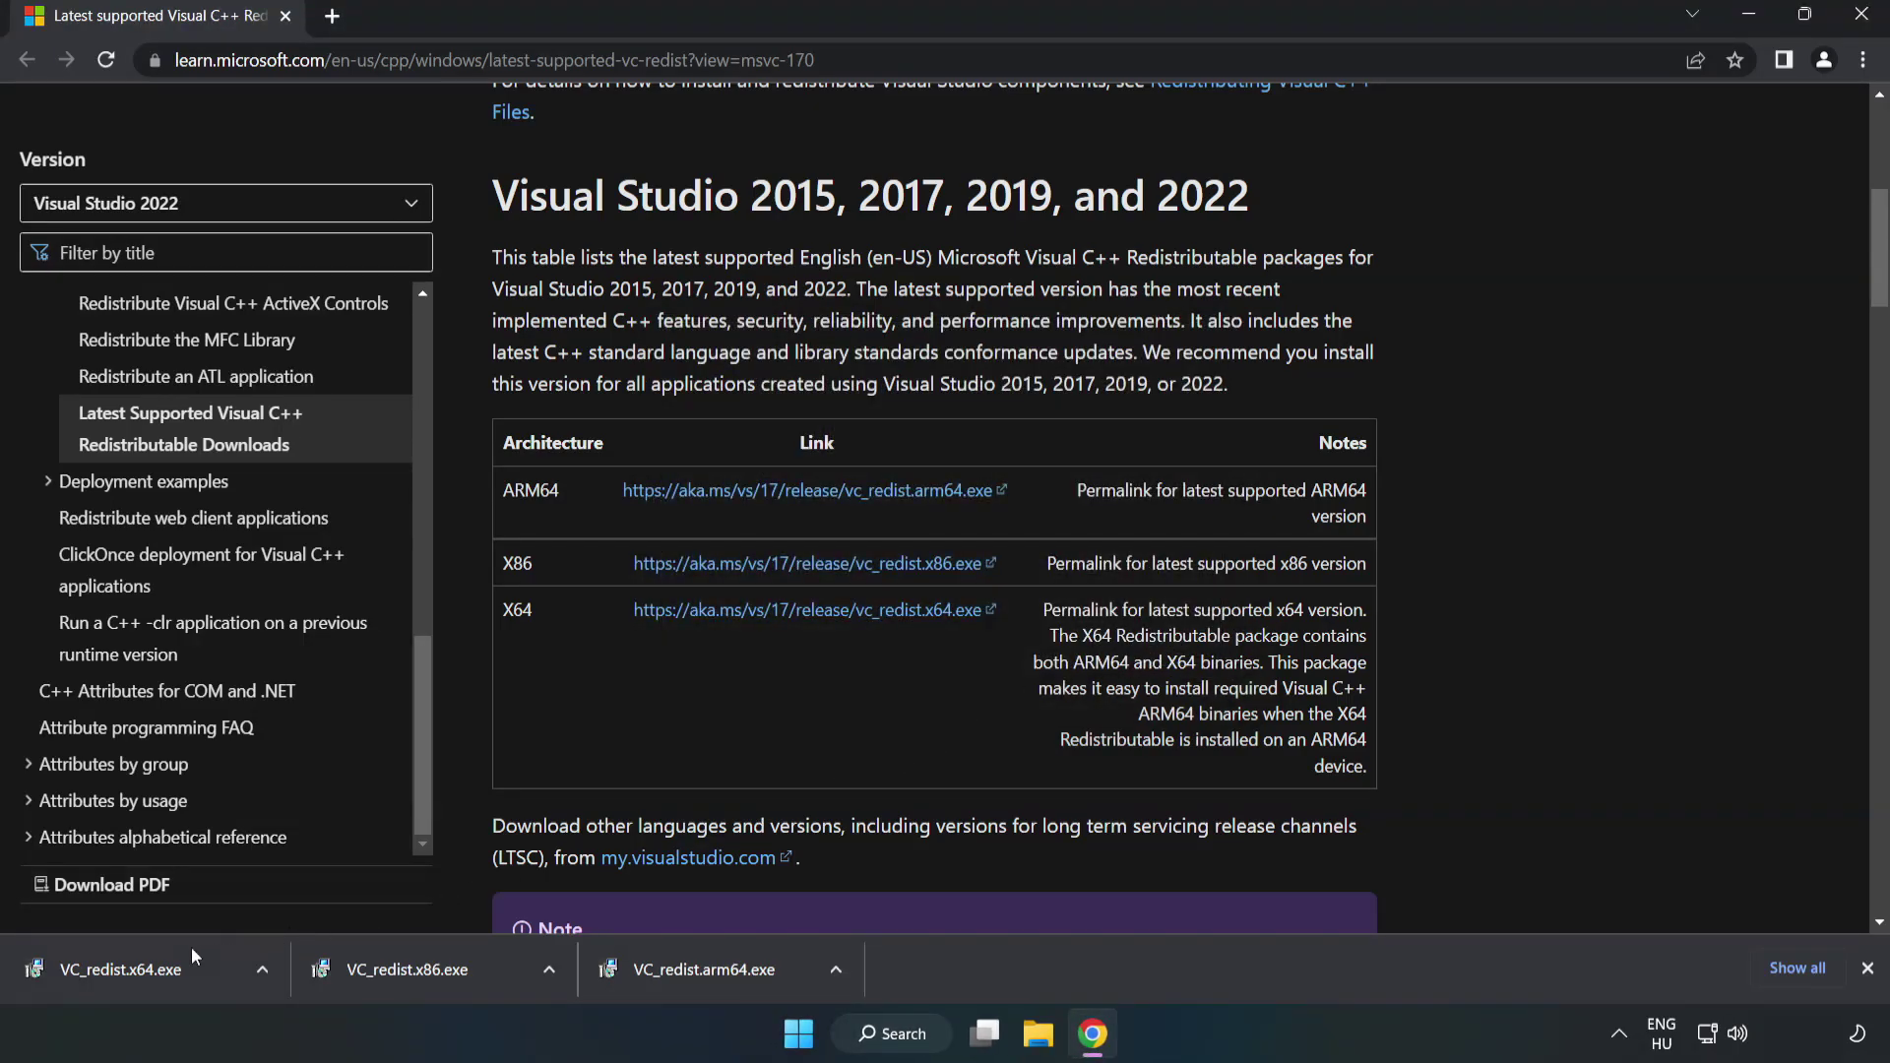
Install the x64 Visual C++ 2015–2022 redistributable, then close Chrome.
{"action": "left_click", "coordinate": [102, 963]}
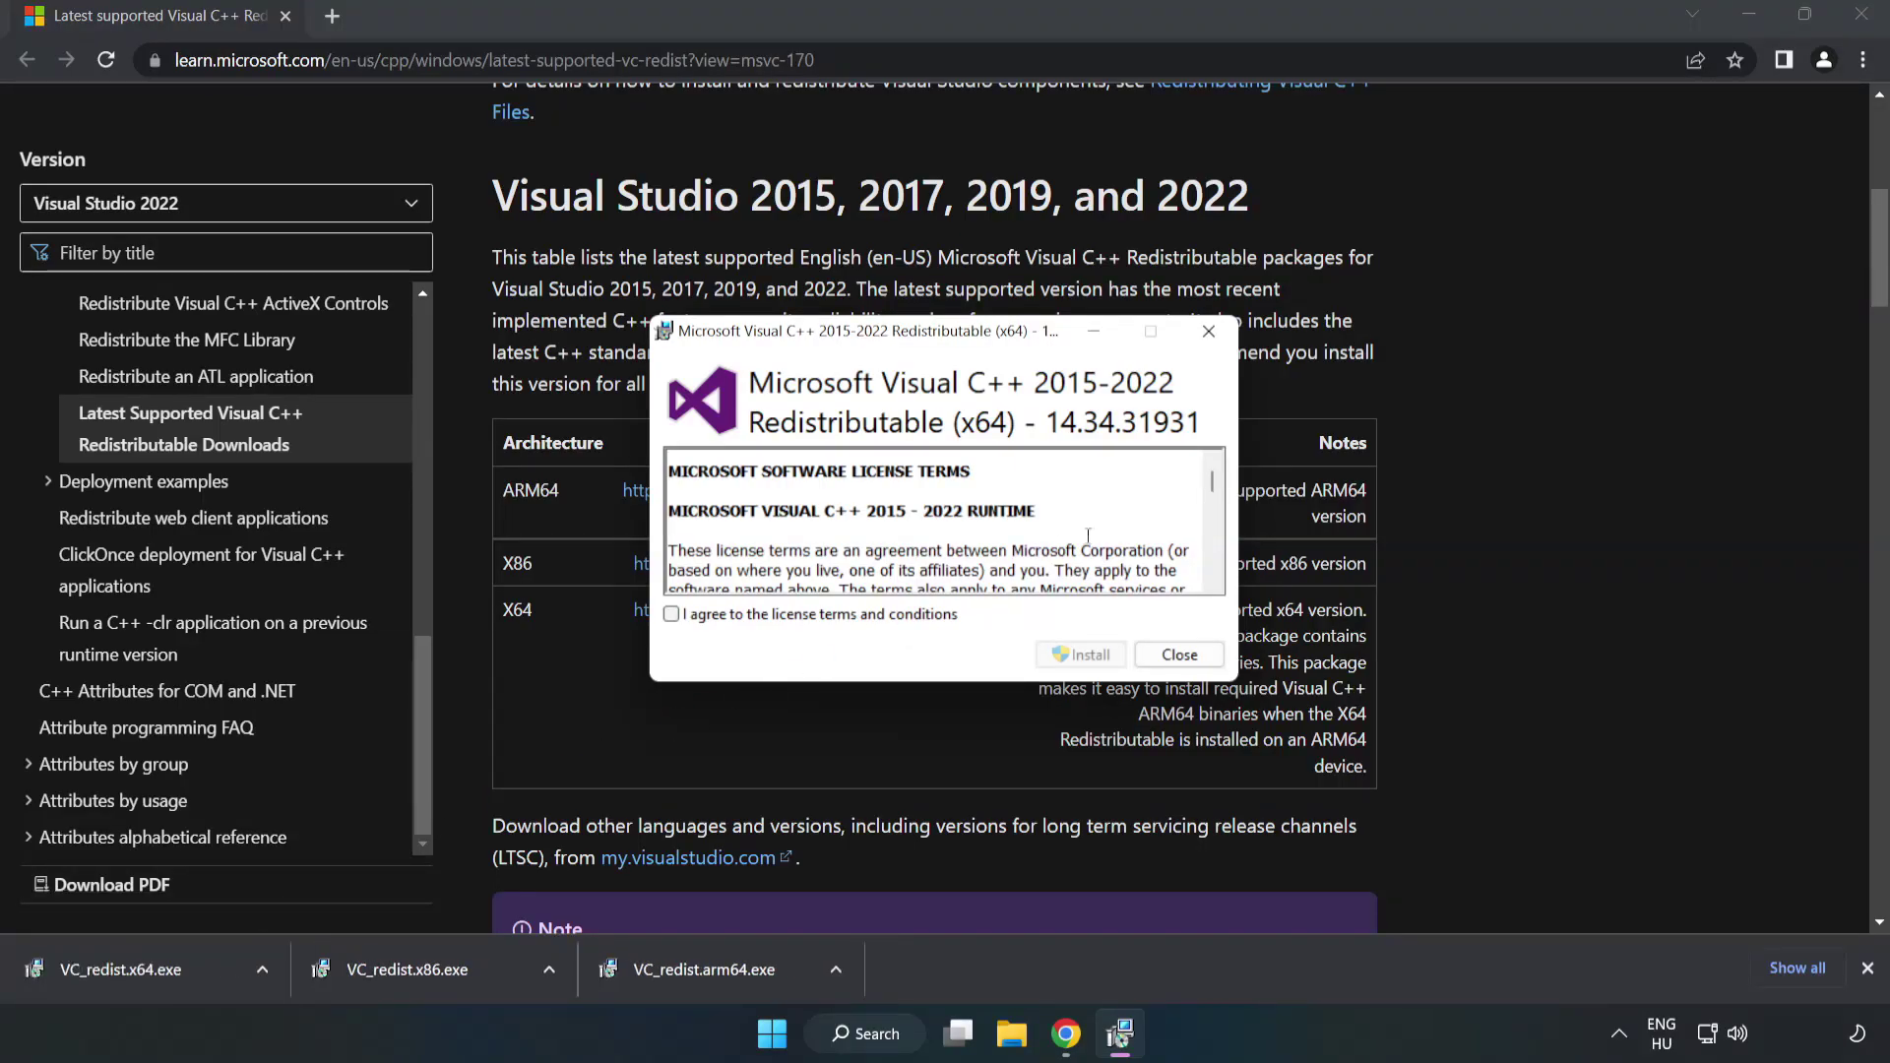
{"action": "left_click_drag", "start_coordinate": [1213, 486], "coordinate": [1214, 575]}
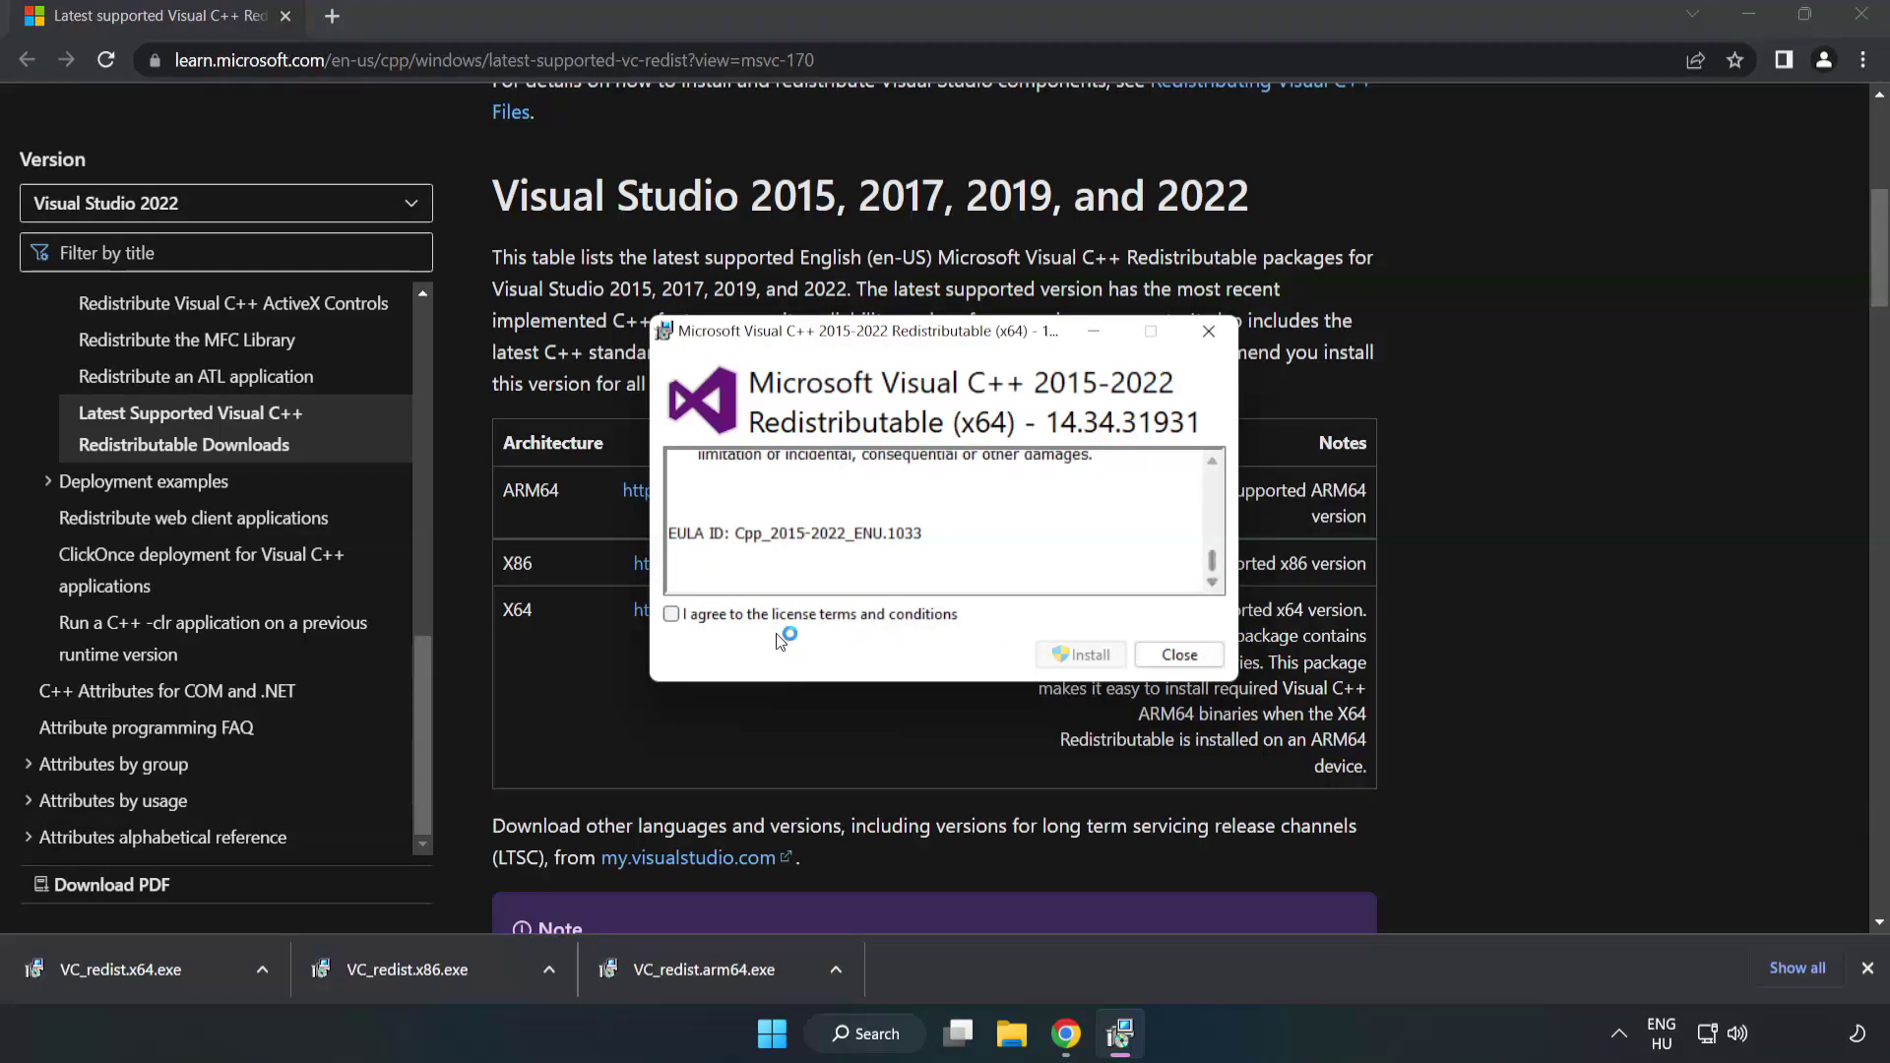
{"action": "left_click", "coordinate": [671, 615]}
{"action": "left_click", "coordinate": [1079, 654]}
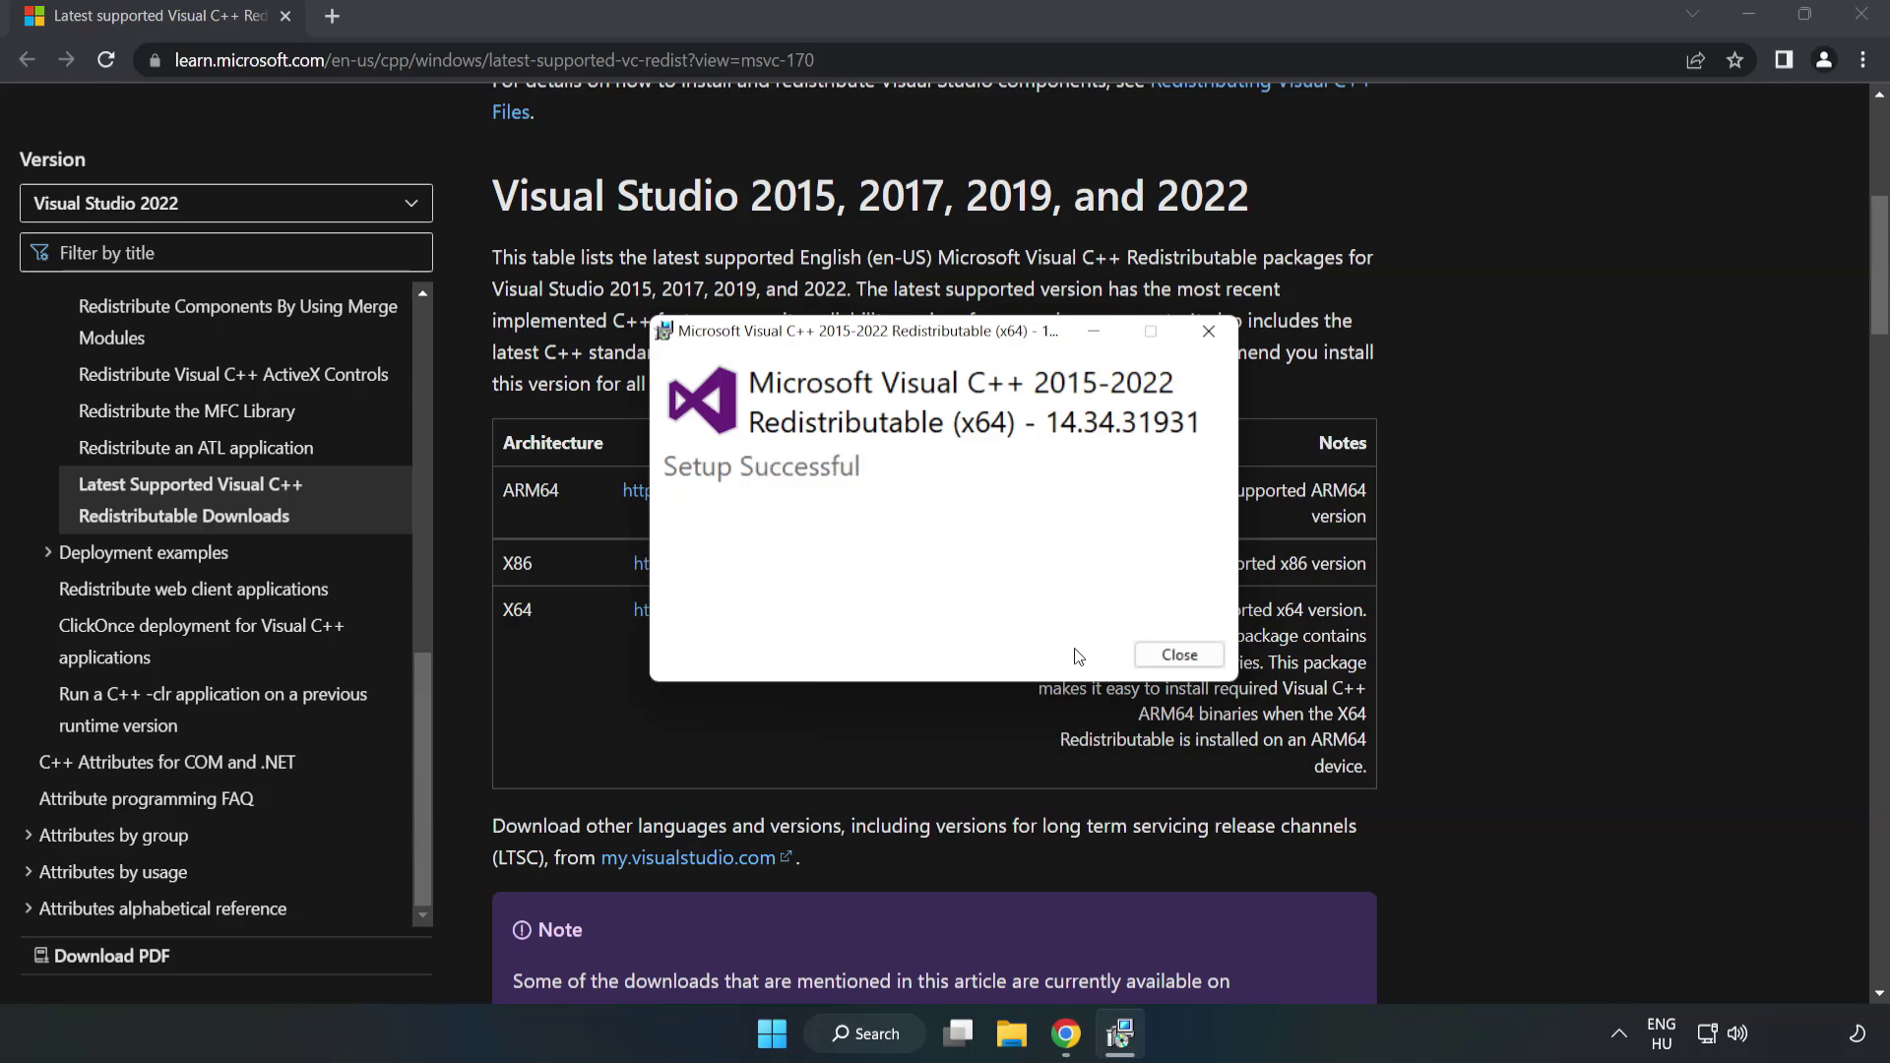
{"action": "left_click", "coordinate": [1179, 655]}
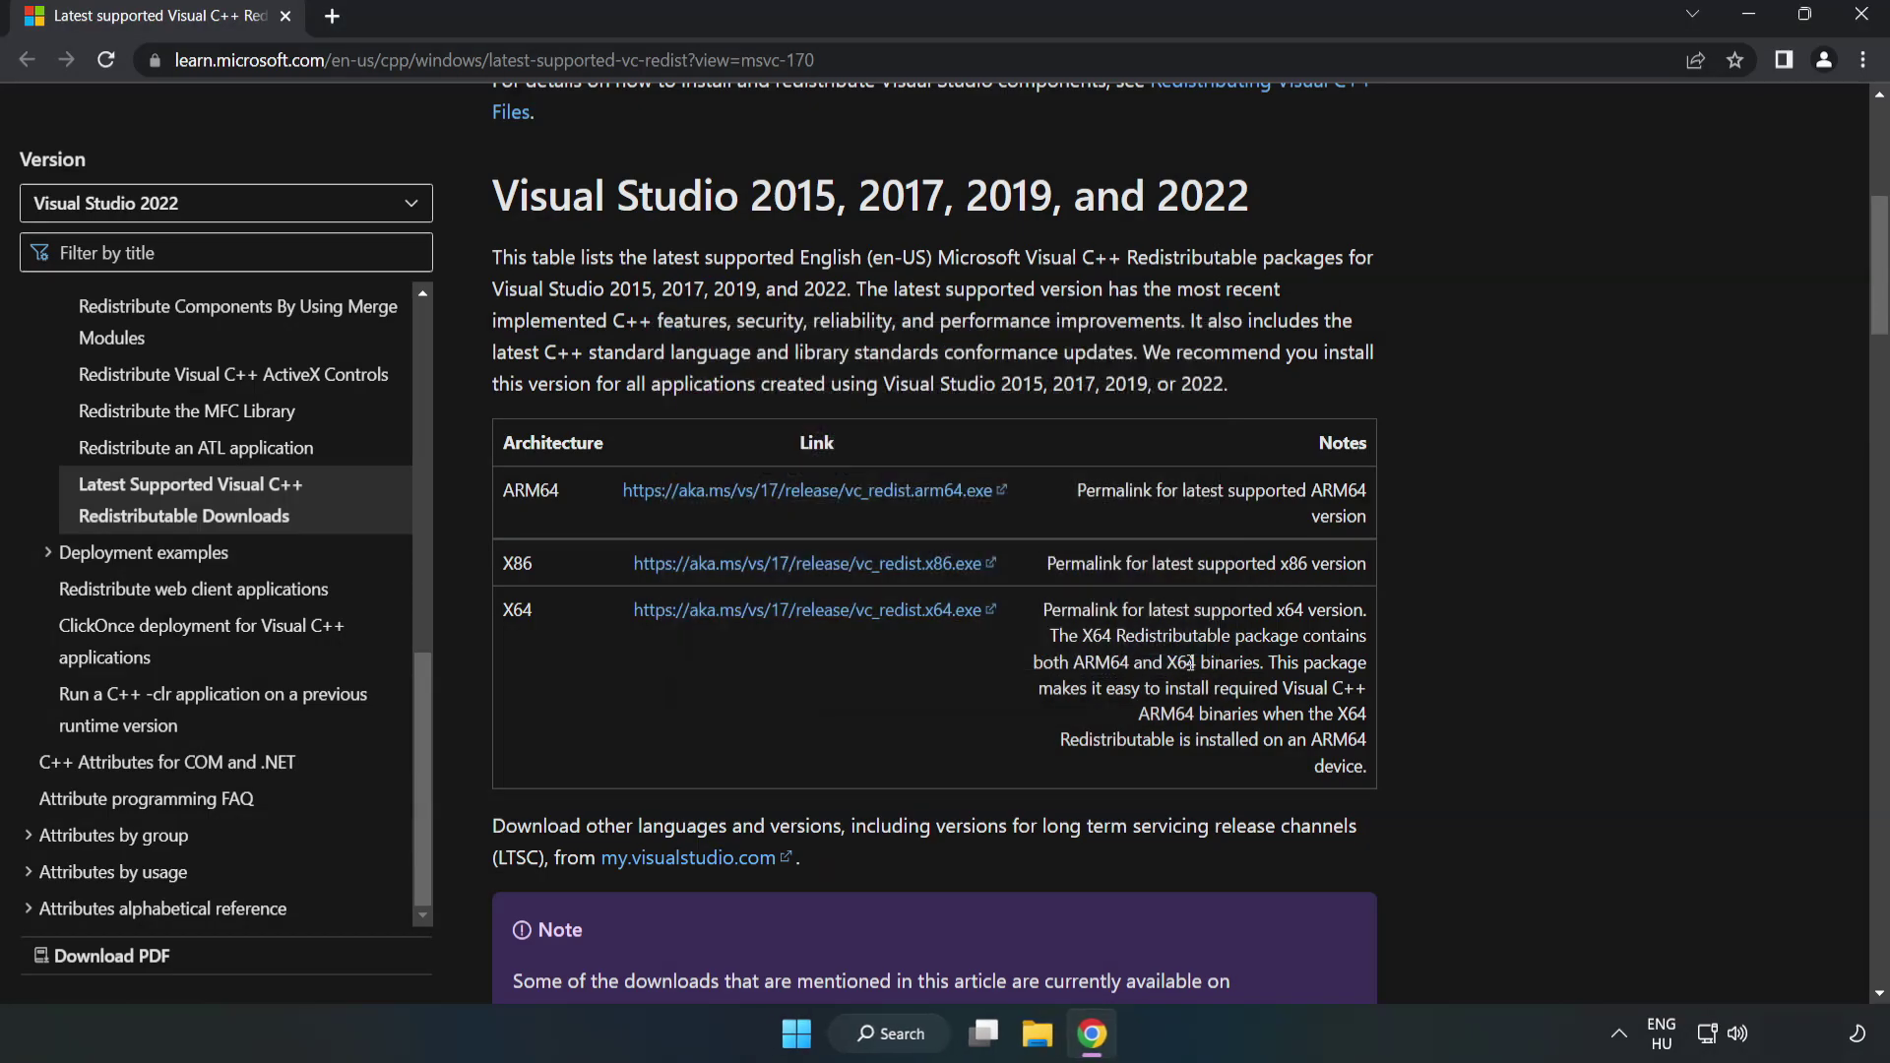
{"action": "left_click", "coordinate": [1864, 24]}
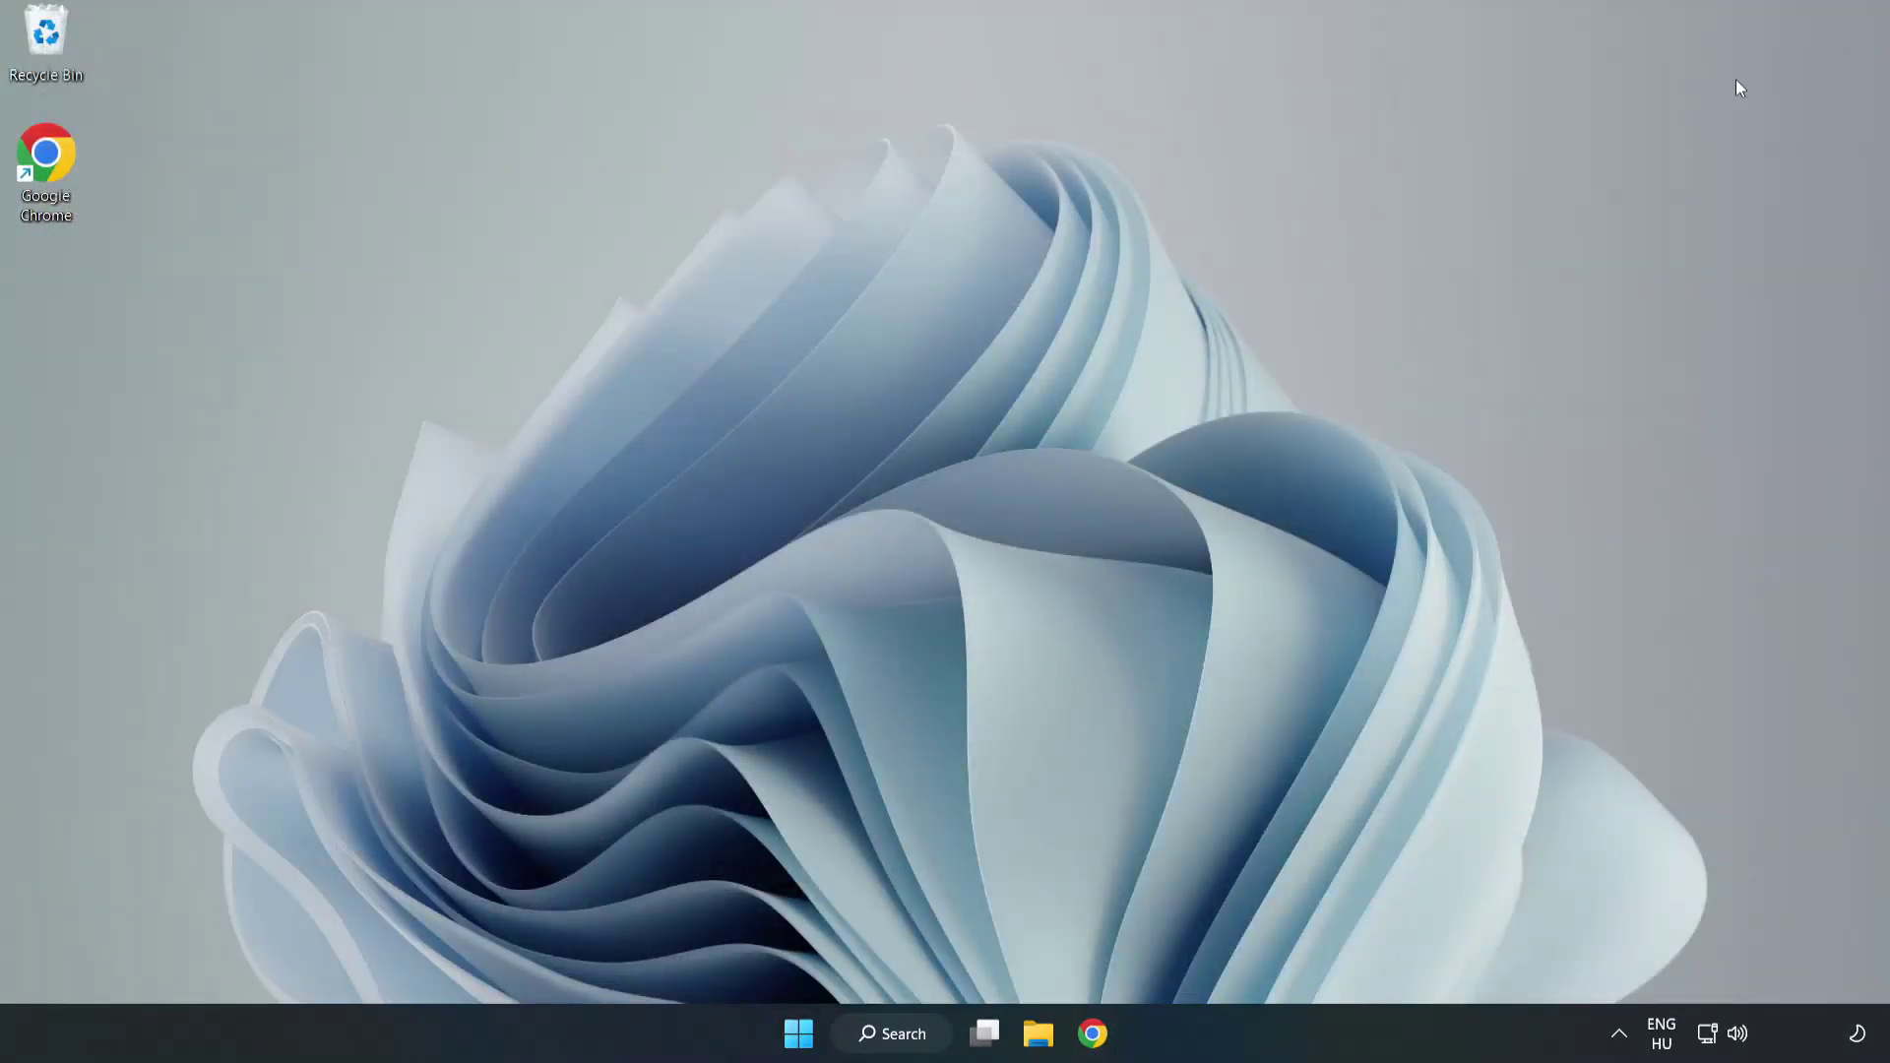
Search for 'cmd' and run Command Prompt as administrator.
{"action": "left_click", "coordinate": [916, 1036]}
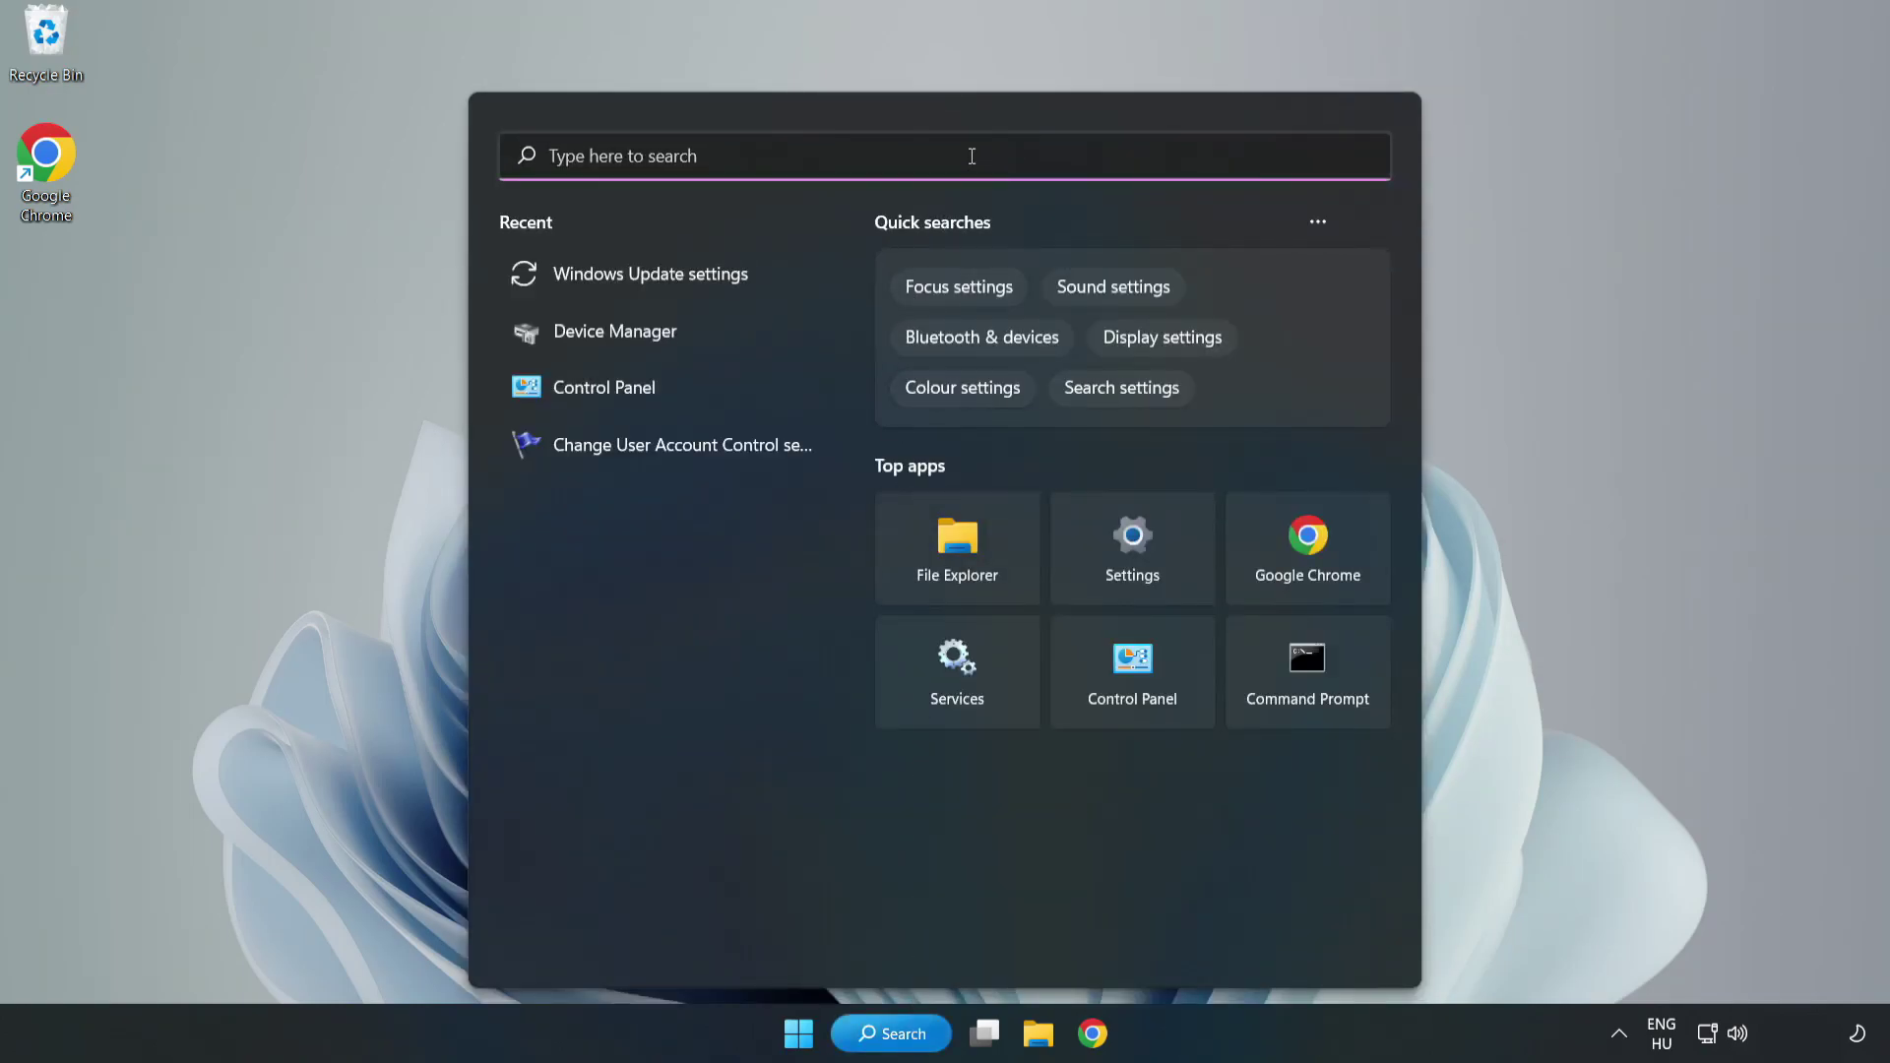
{"action": "type", "text": "cmd"}
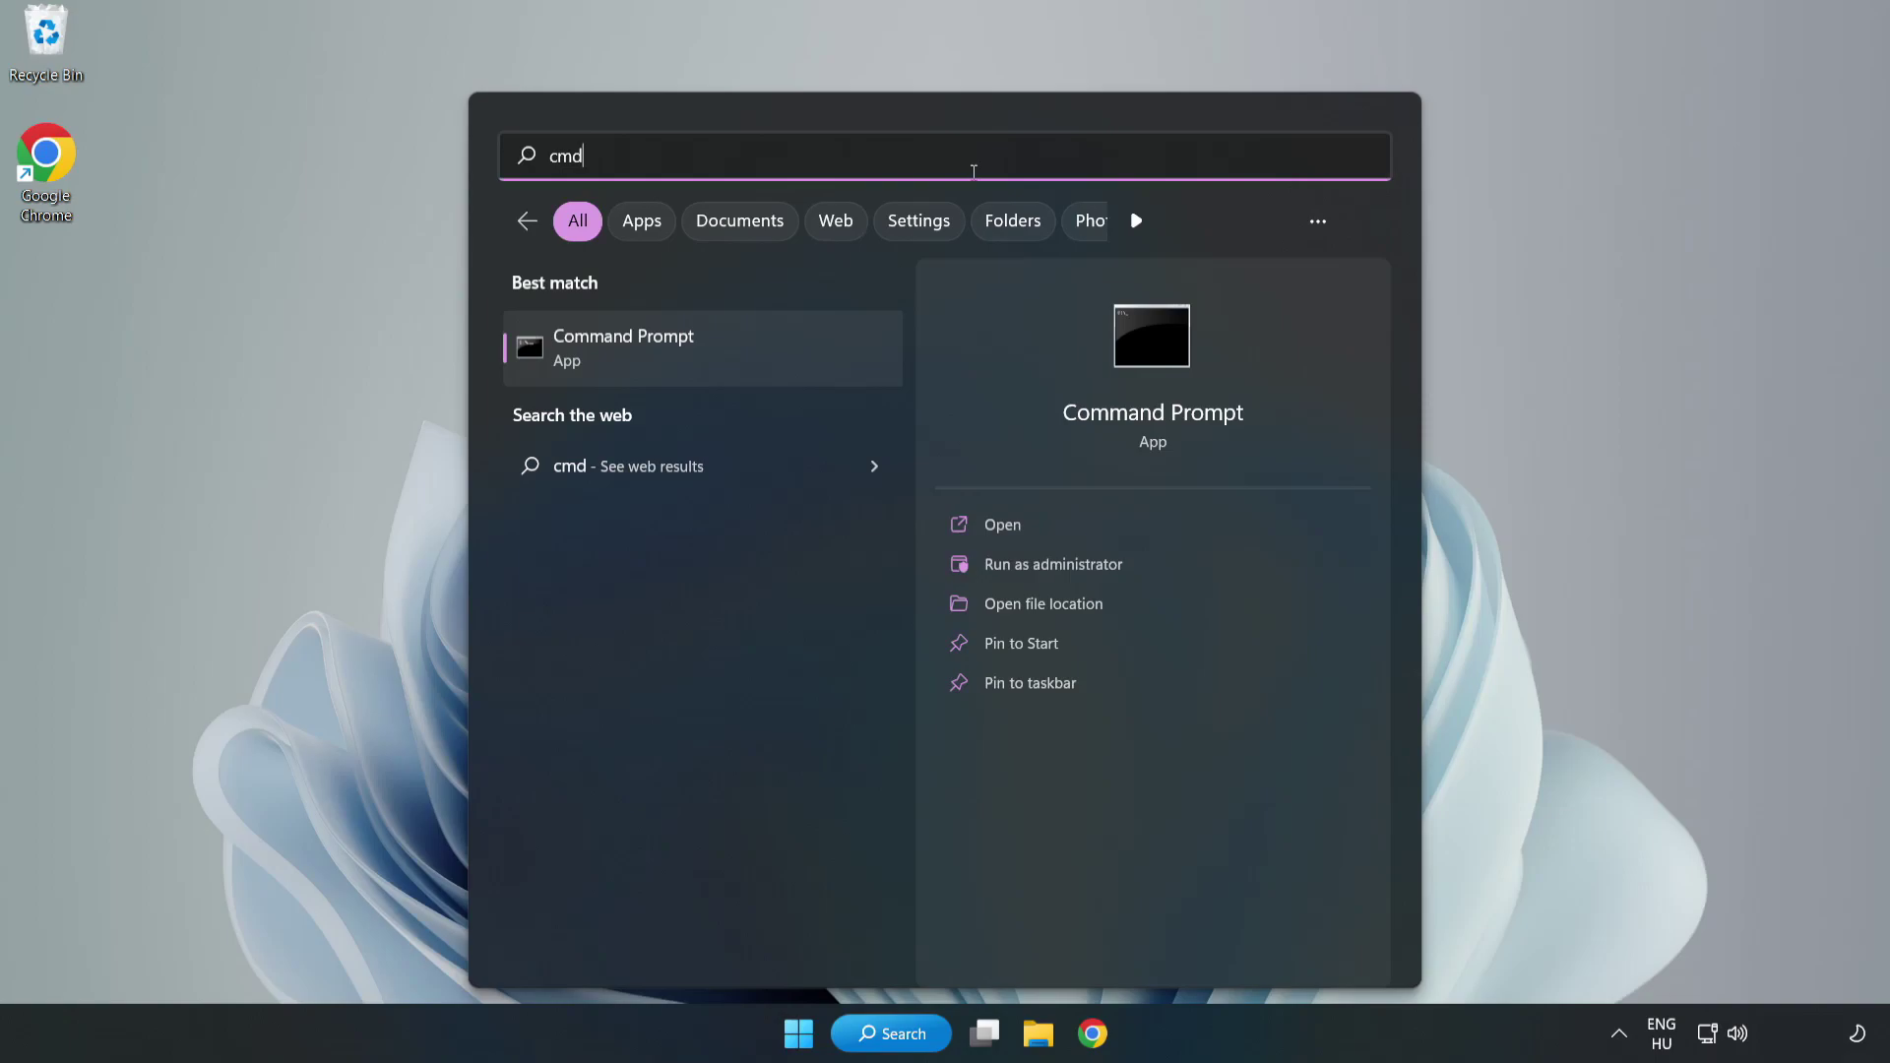
{"action": "right_click", "coordinate": [741, 356]}
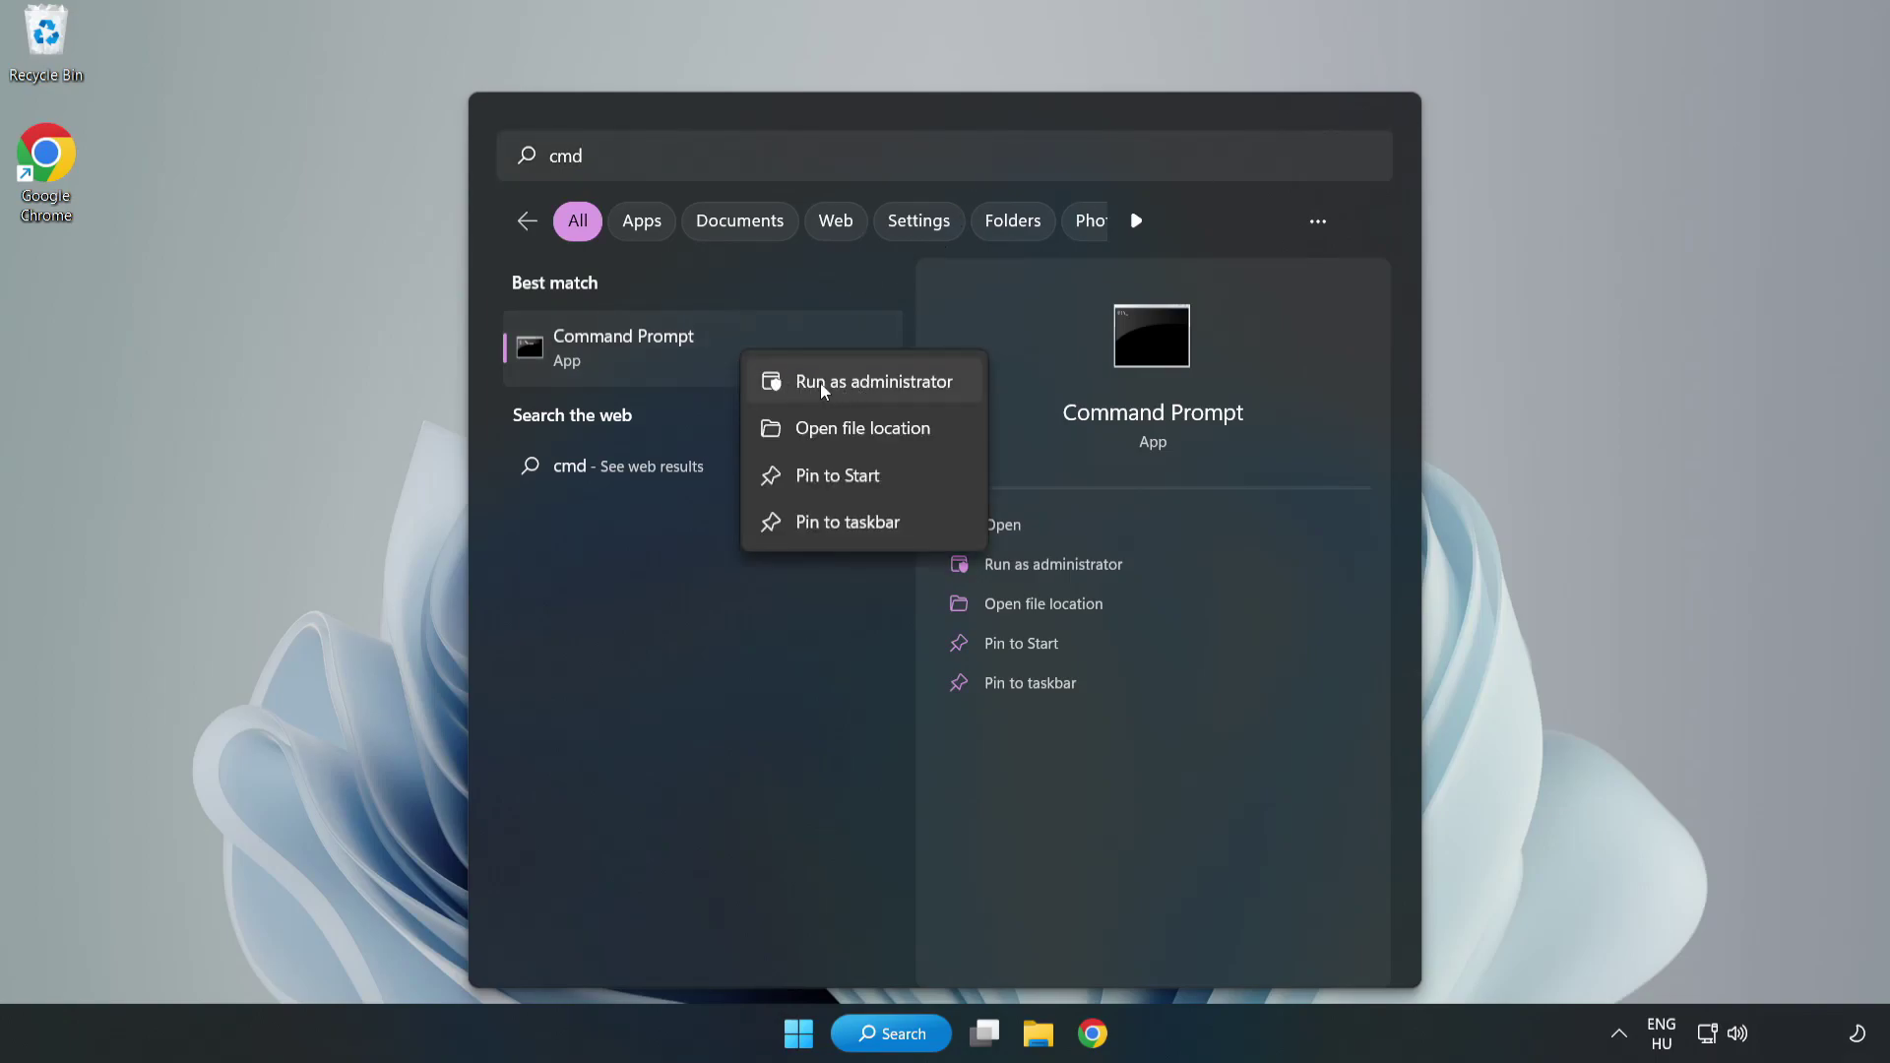
{"action": "left_click", "coordinate": [817, 384]}
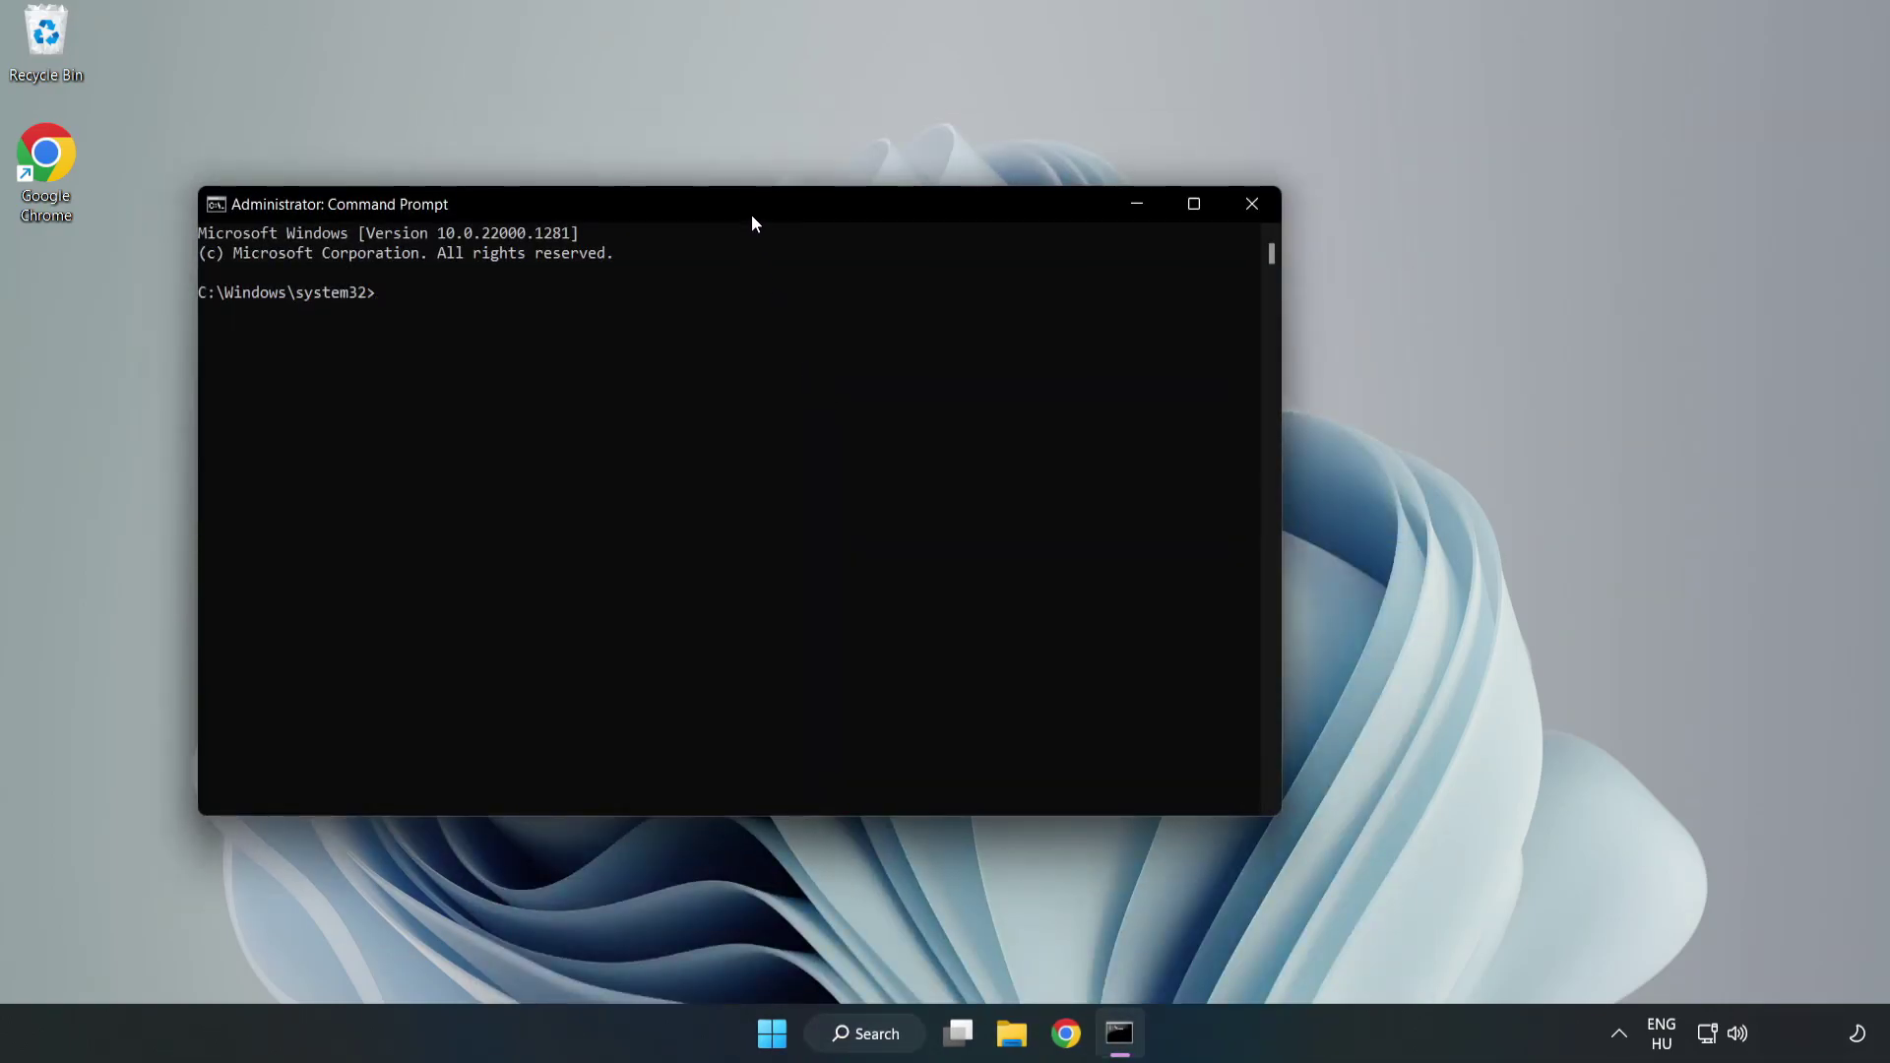
Run sfc /scannow, then close the window once it reports no integrity violations.
{"action": "left_click_drag", "start_coordinate": [753, 223], "coordinate": [962, 221]}
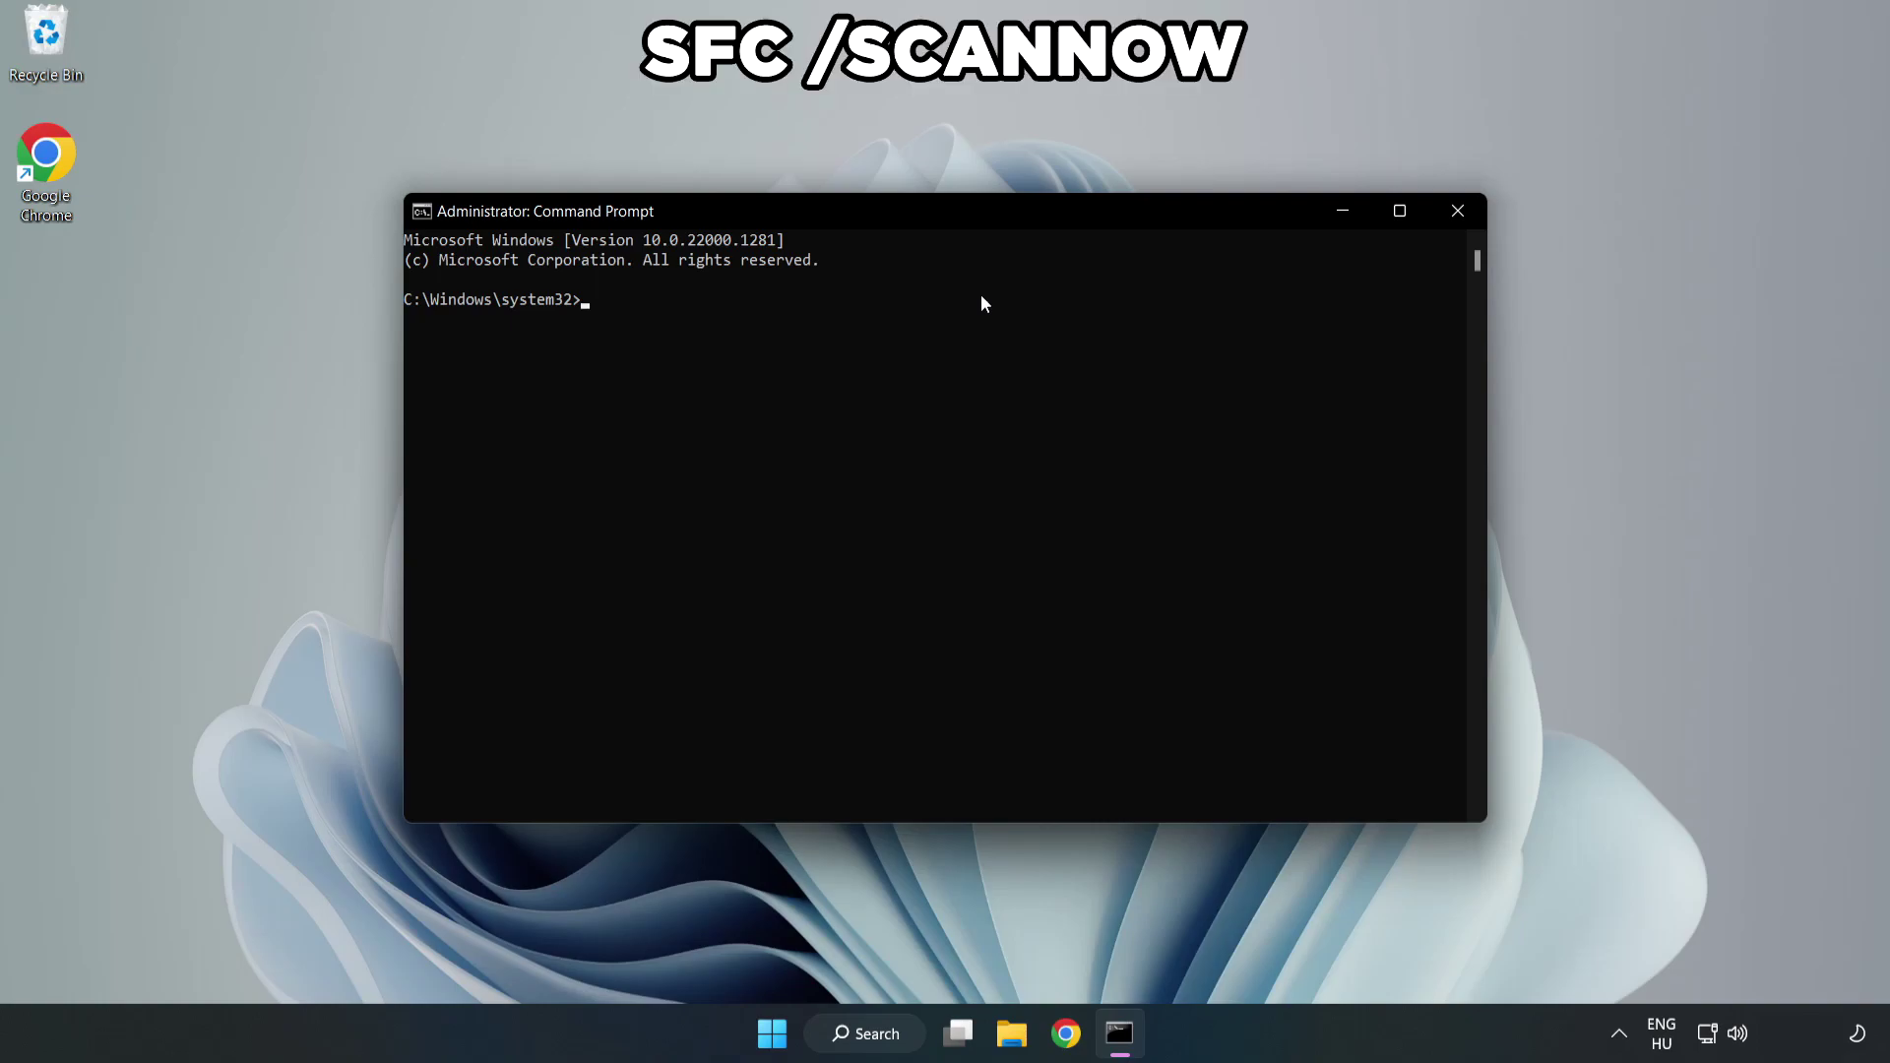
{"action": "type", "text": "sfc /scannow"}
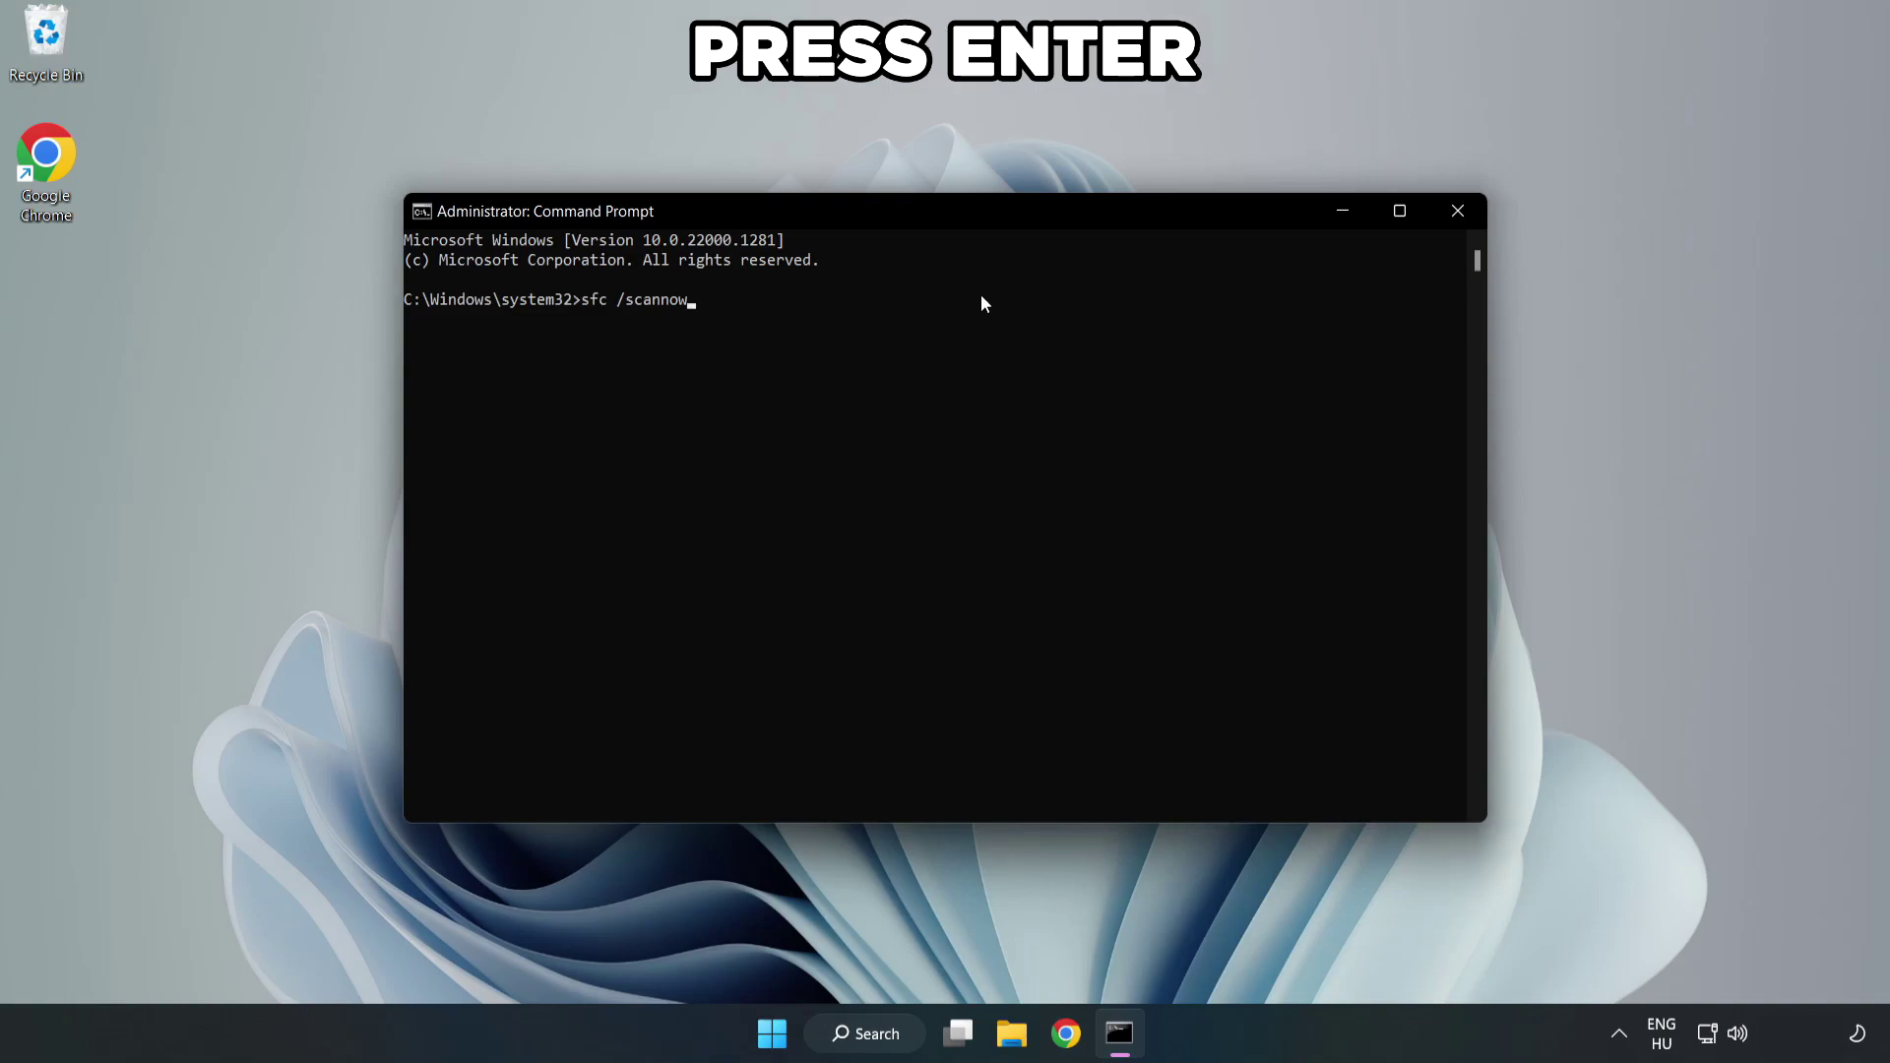
{"action": "key", "text": "Return"}
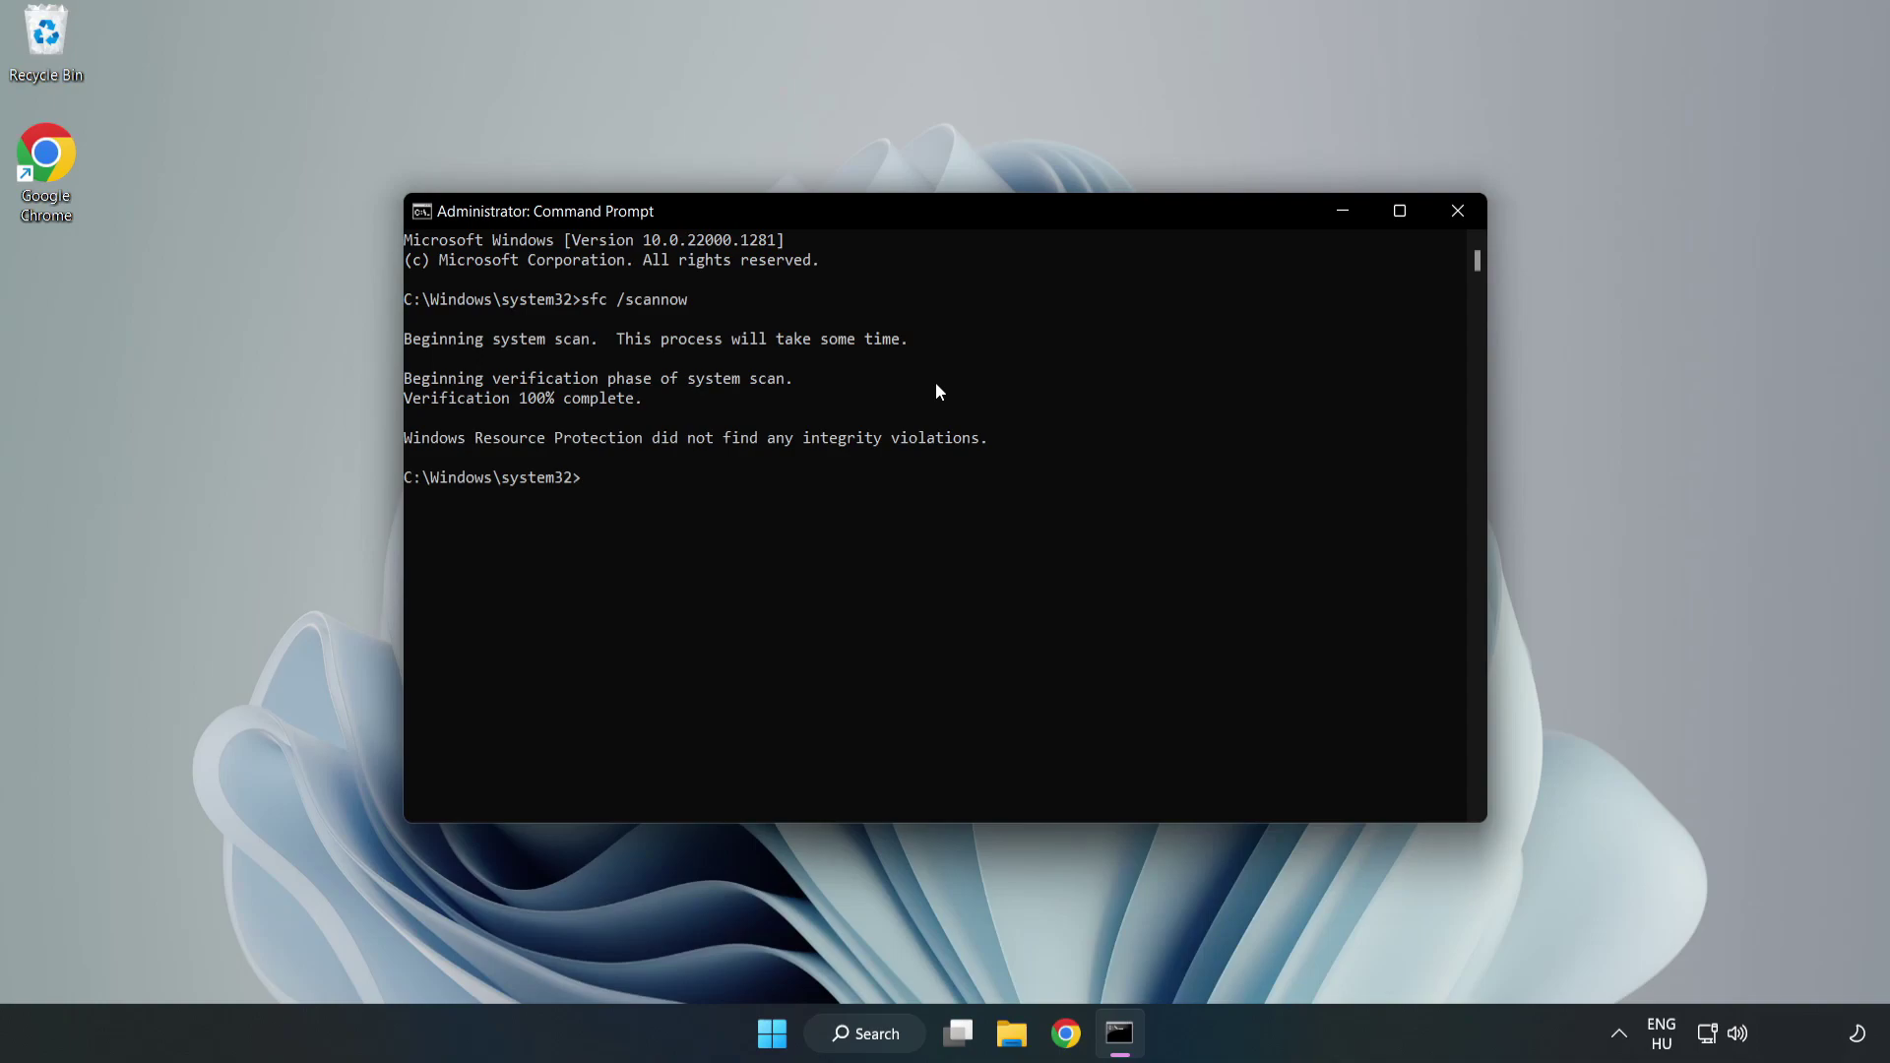
{"action": "left_click", "coordinate": [1456, 219]}
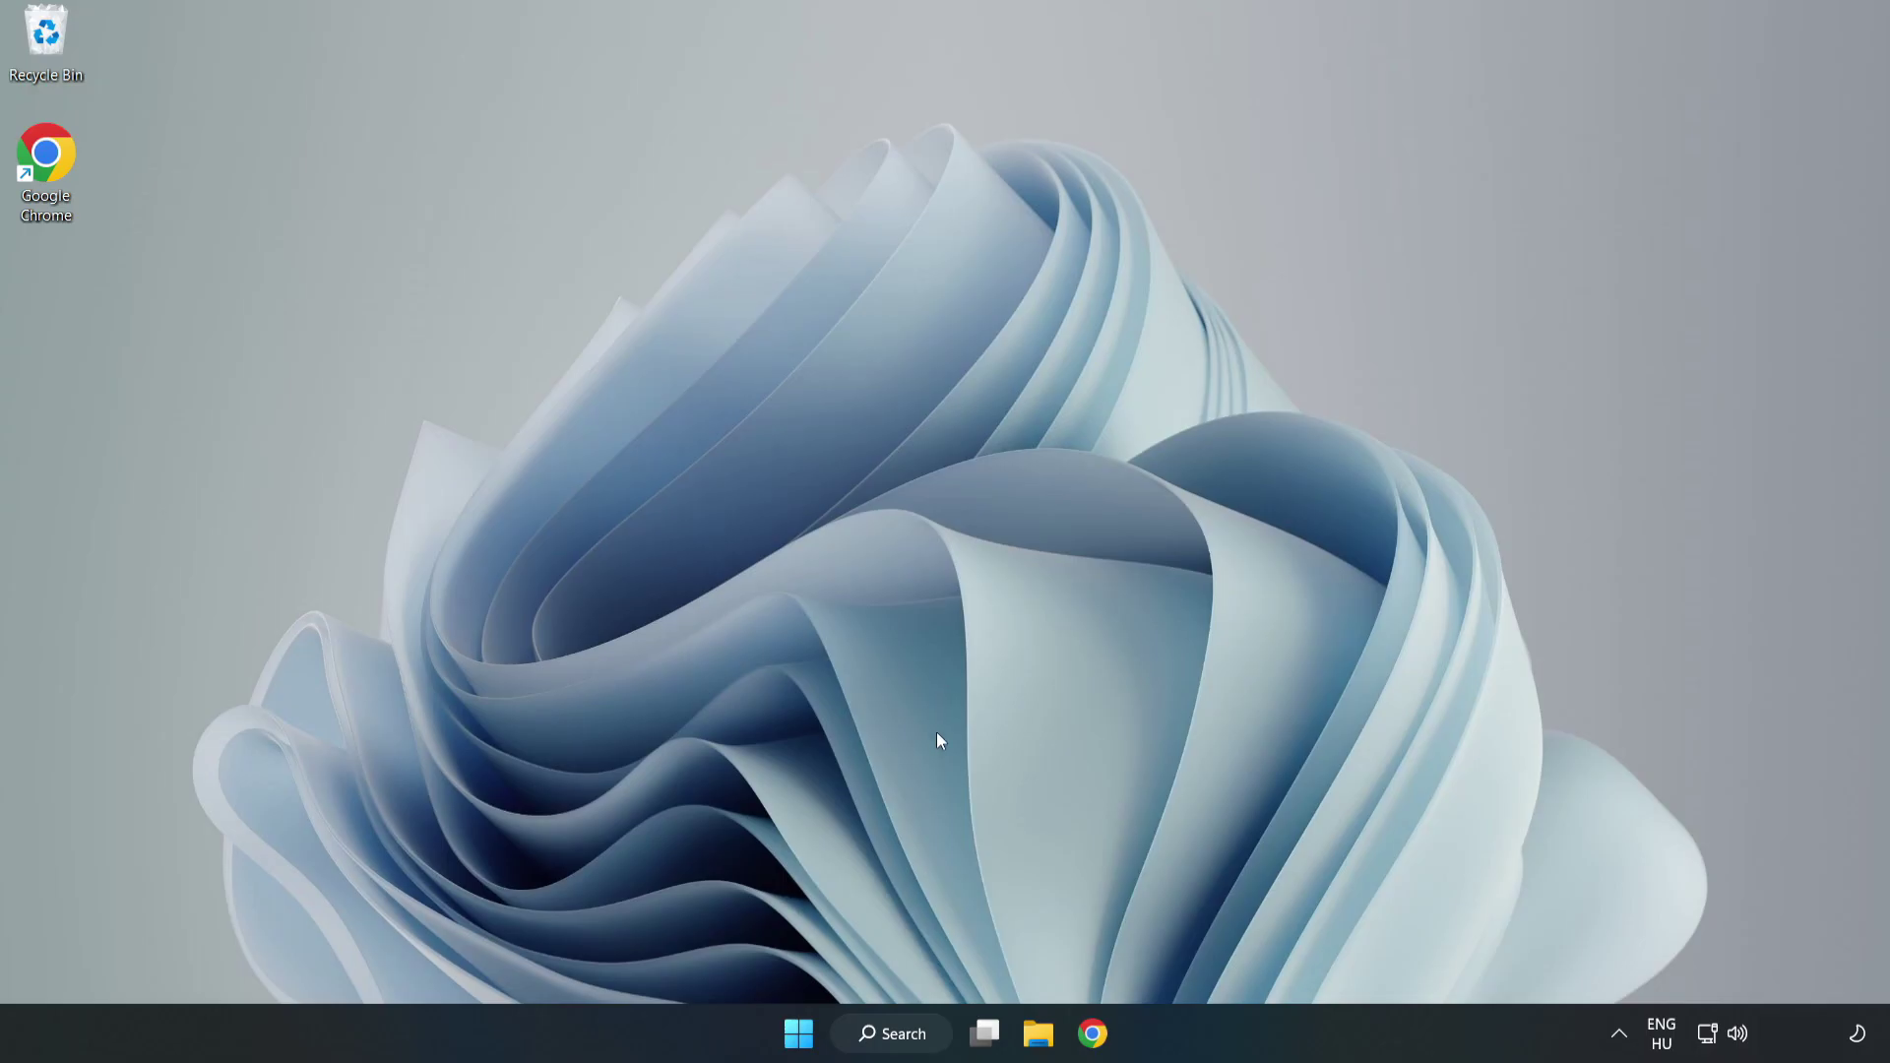
Search for 'security' and launch Windows Security from the results.
{"action": "left_click", "coordinate": [889, 1043]}
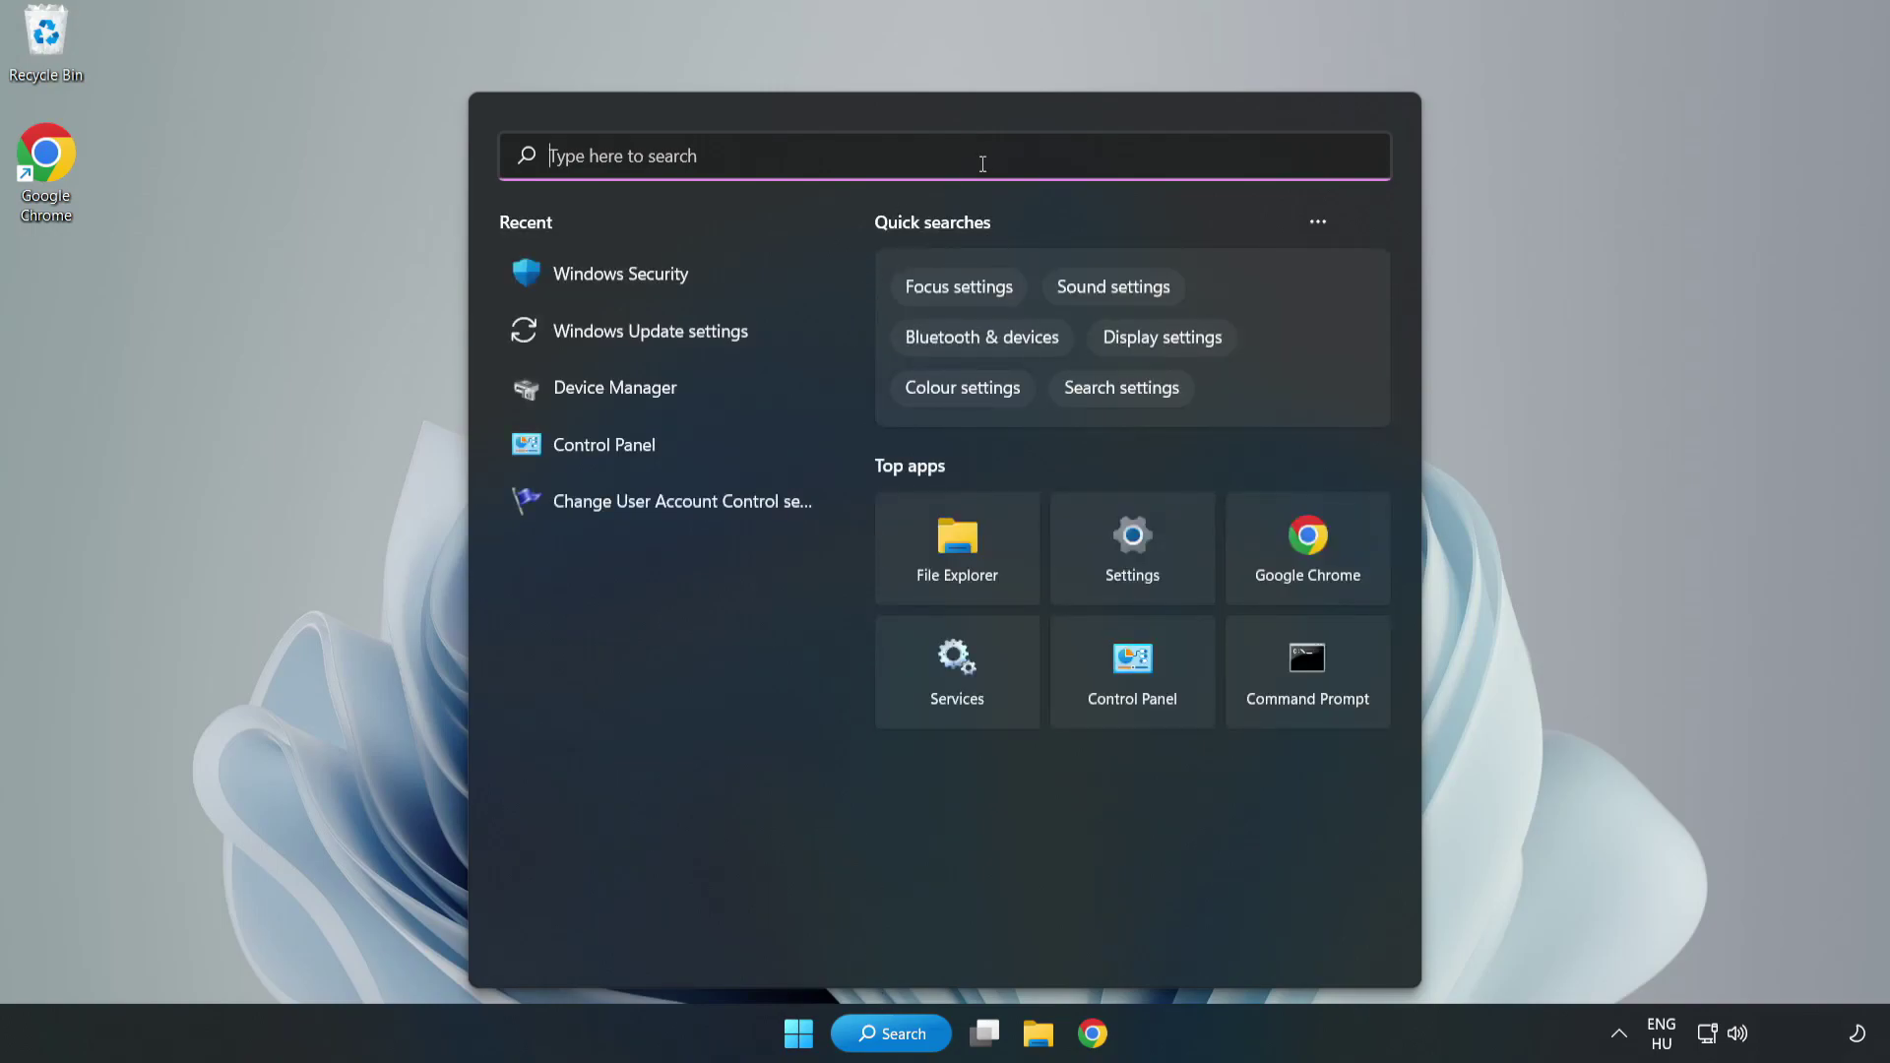
{"action": "type", "text": "sec"}
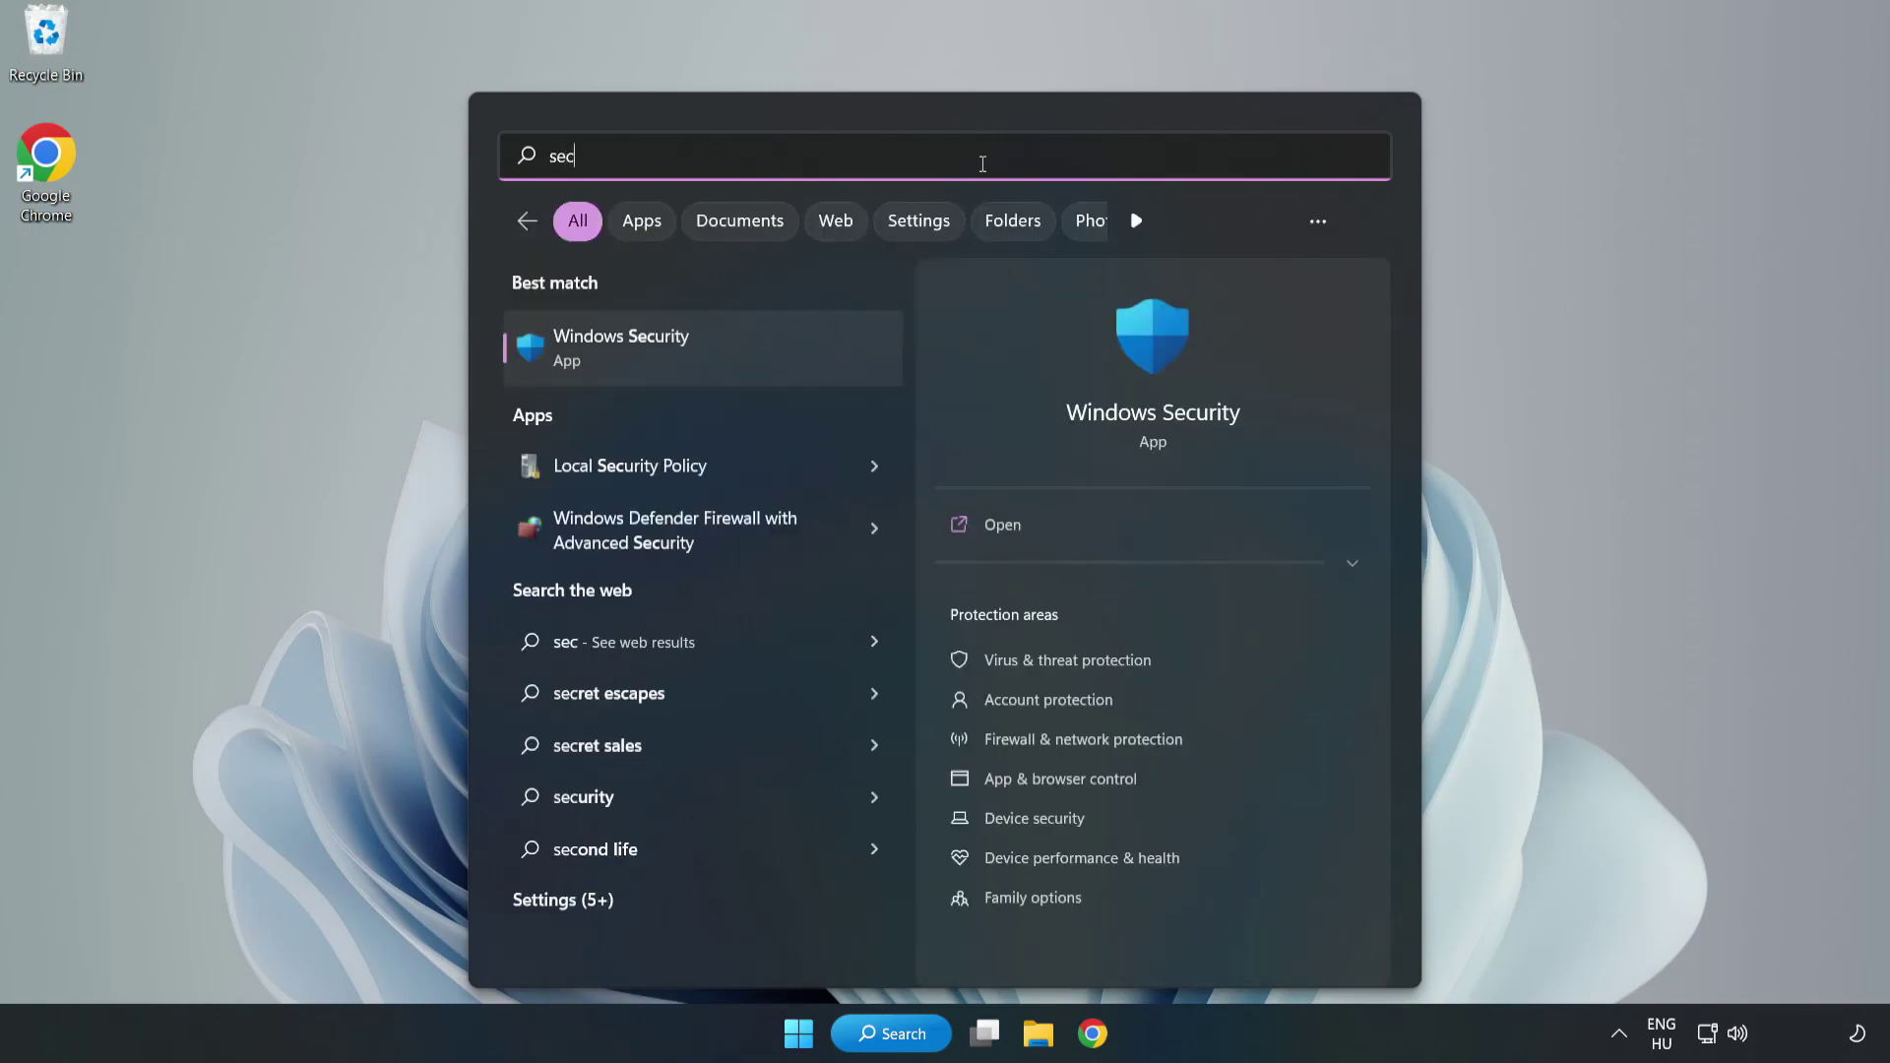
{"action": "type", "text": "urity"}
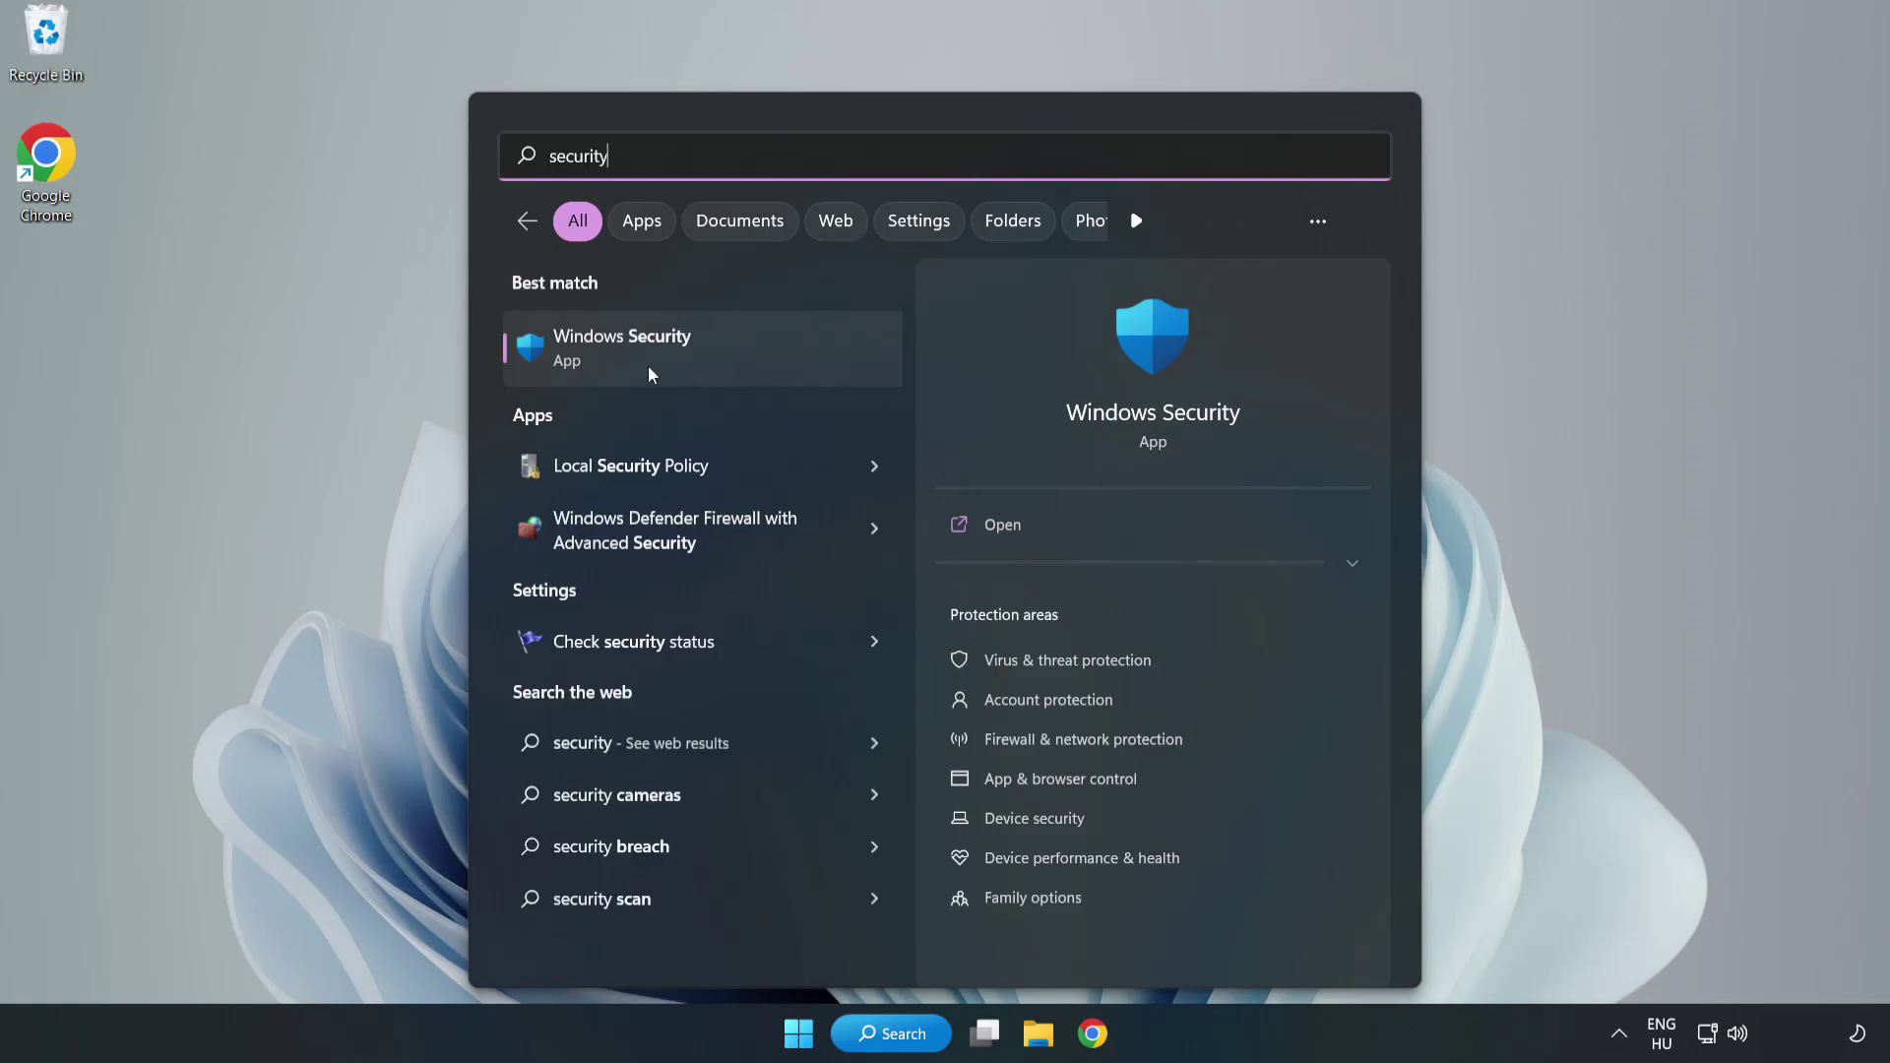
{"action": "left_click", "coordinate": [686, 366]}
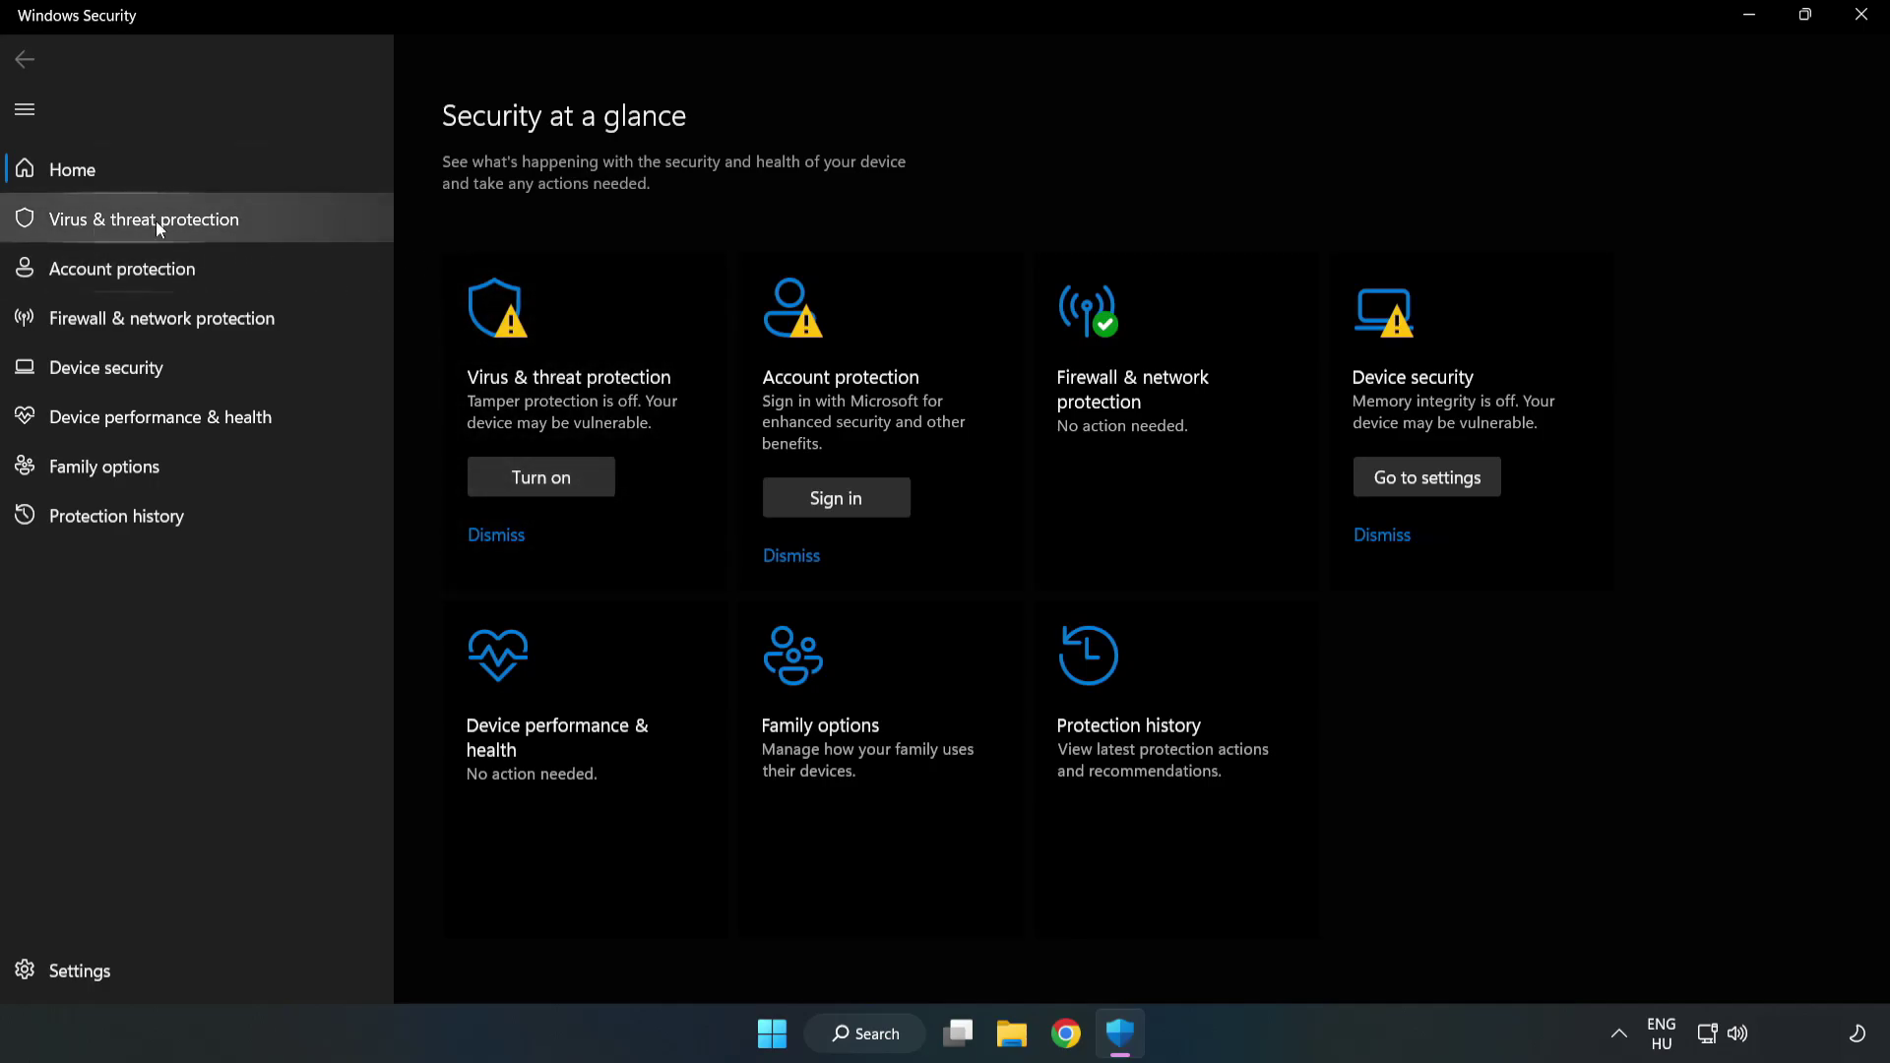
Go to Virus & threat protection settings and open Add or remove exclusions.
{"action": "left_click", "coordinate": [122, 227]}
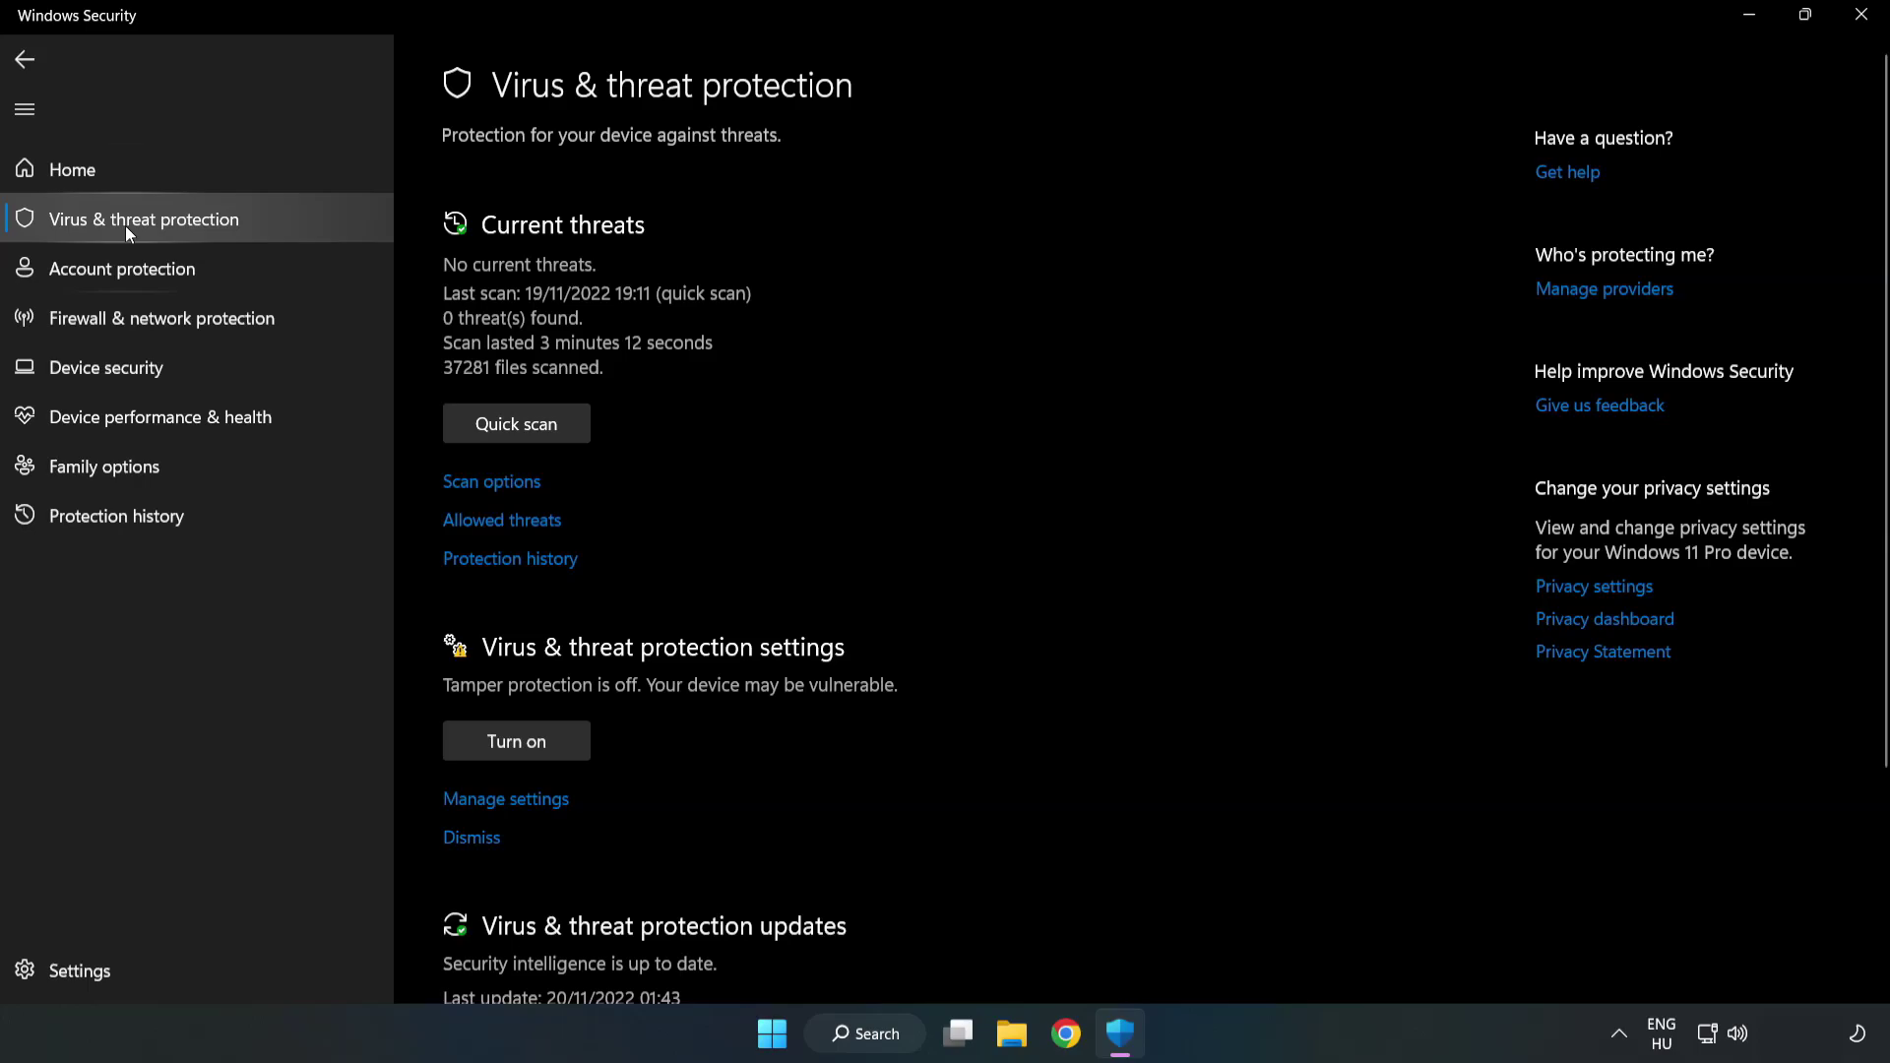
{"action": "scroll", "coordinate": [984, 380], "scroll_direction": "down", "scroll_amount": 2}
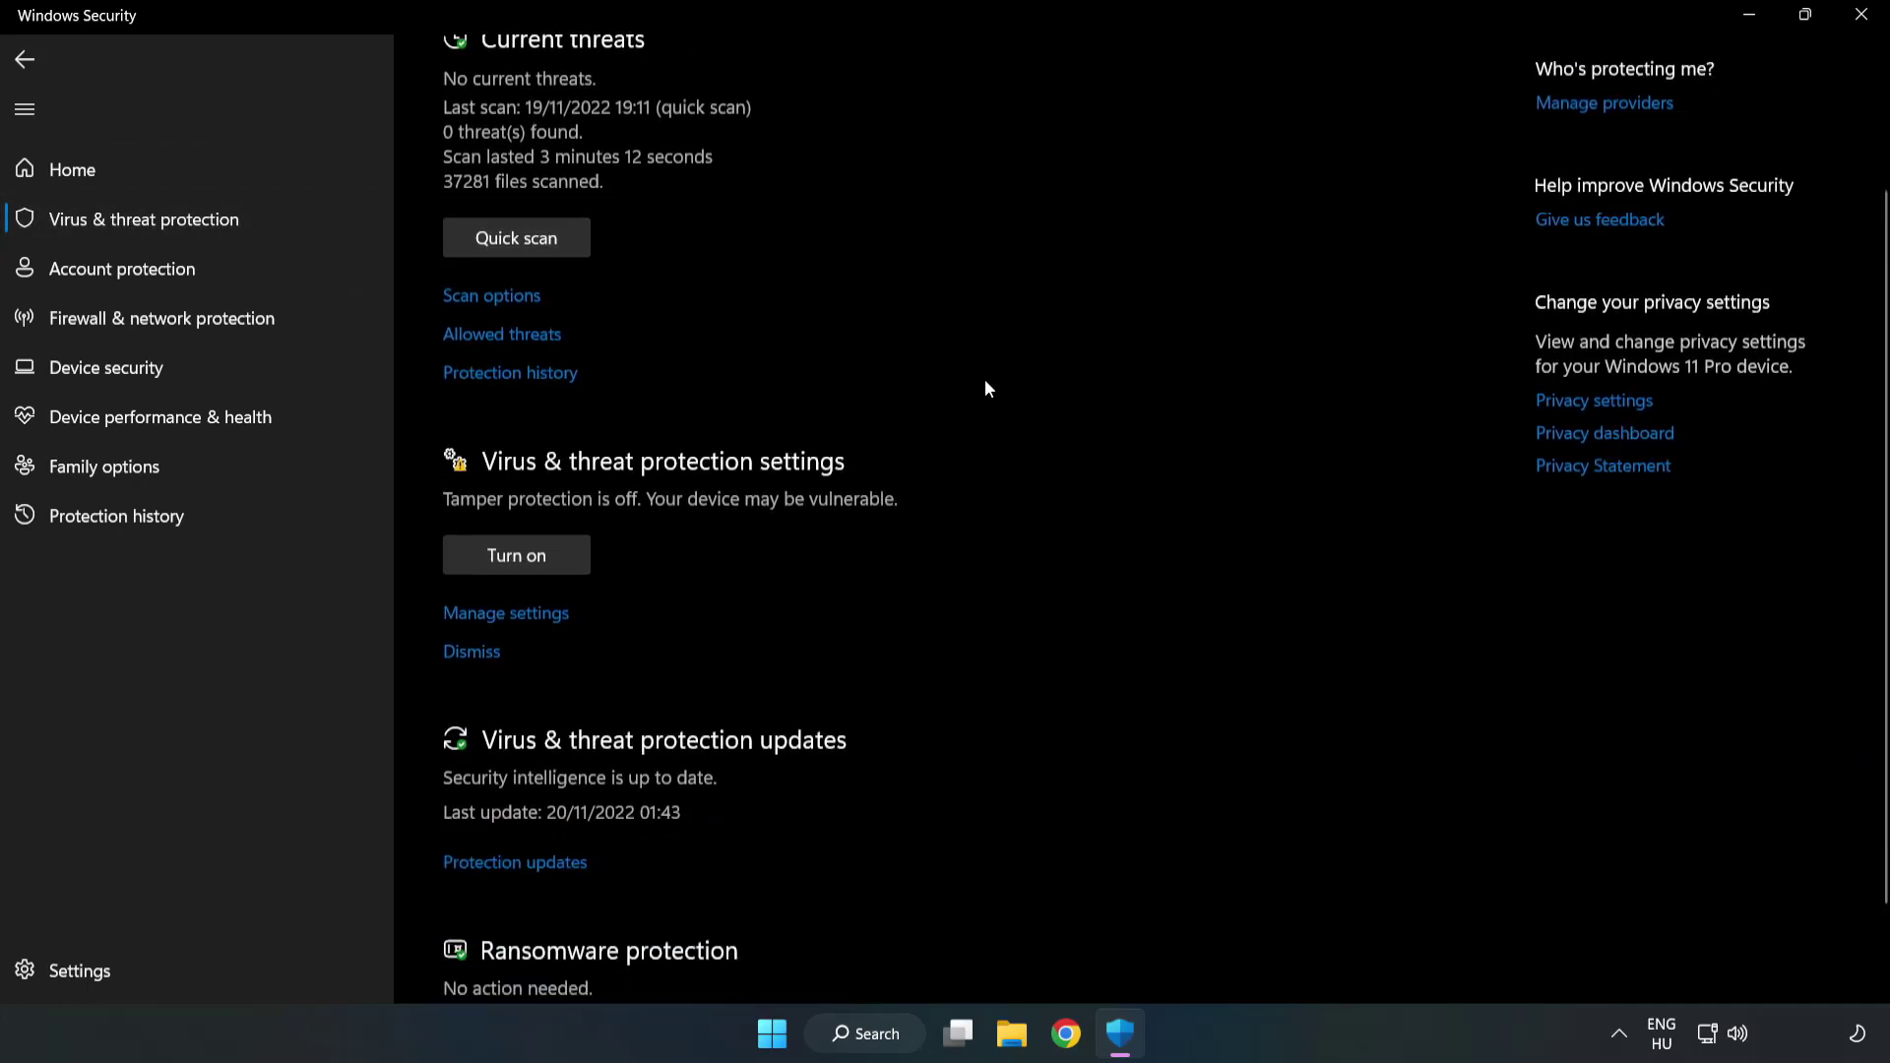
{"action": "scroll", "coordinate": [987, 389], "scroll_direction": "down", "scroll_amount": 1}
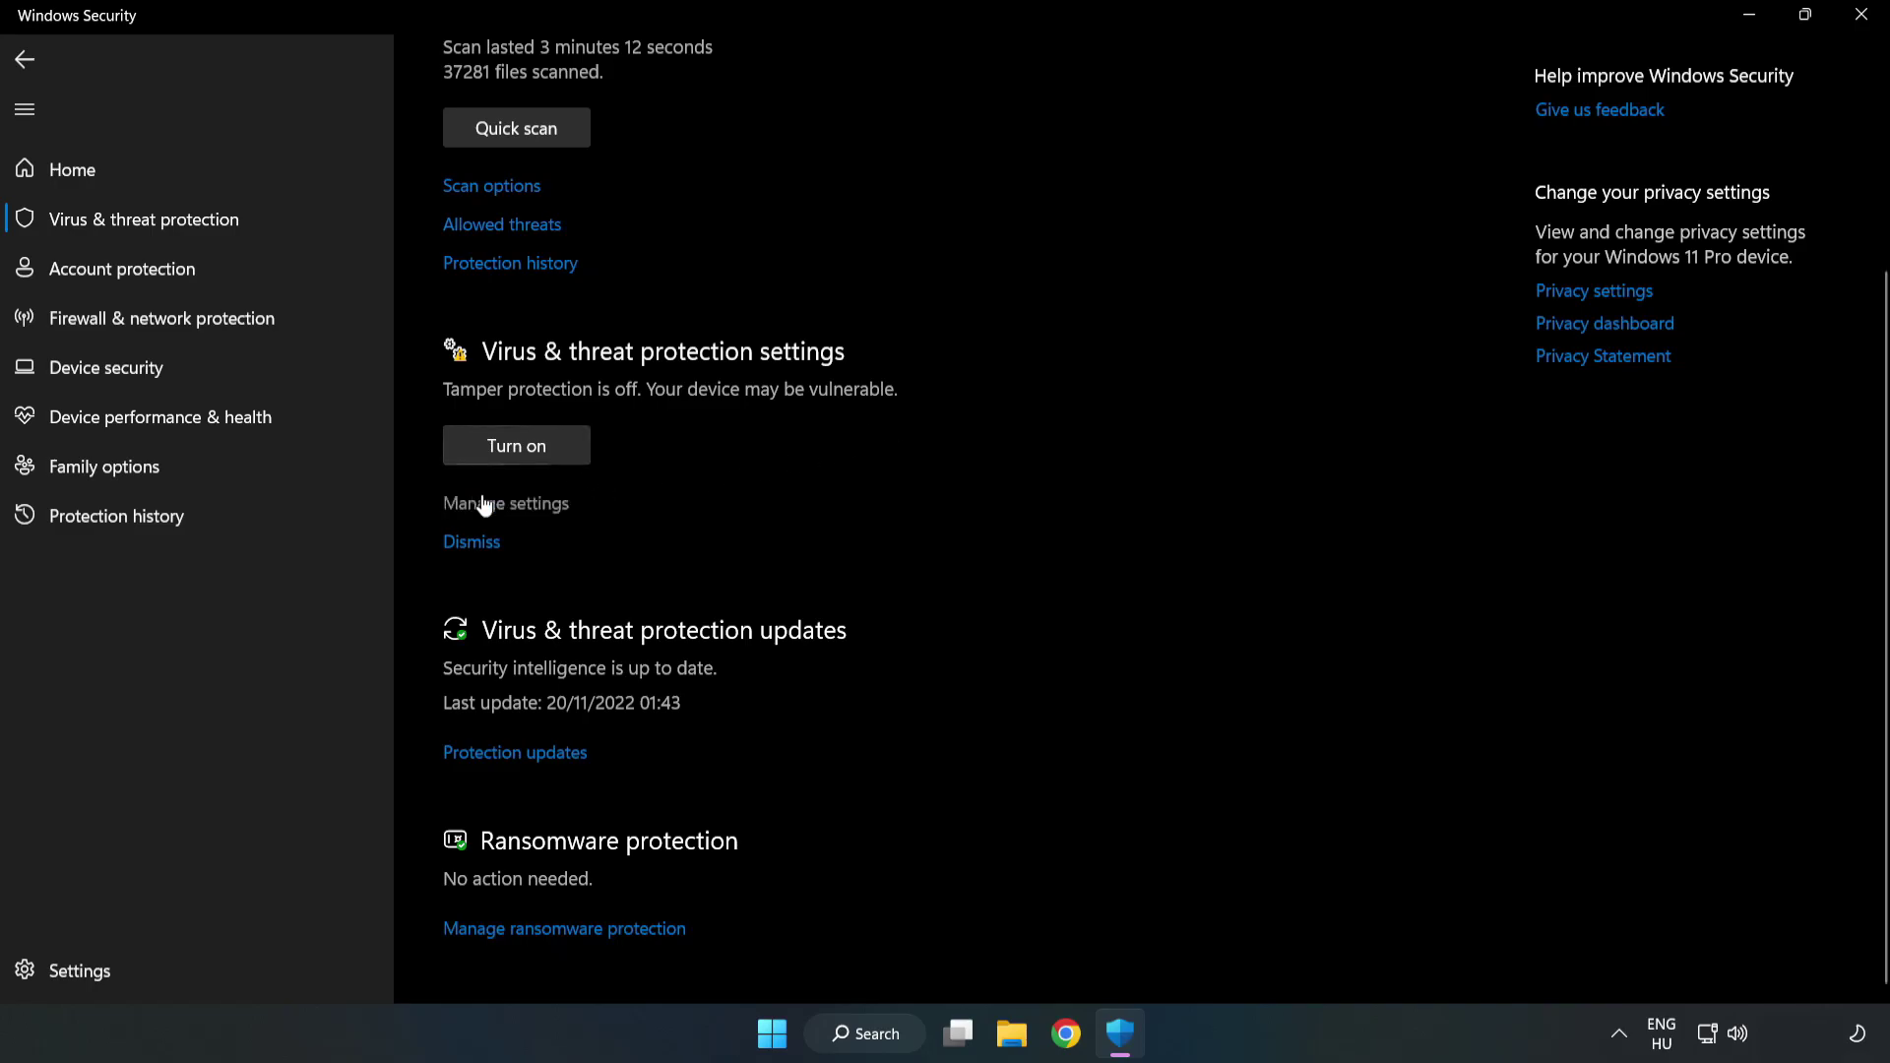
{"action": "left_click", "coordinate": [518, 507]}
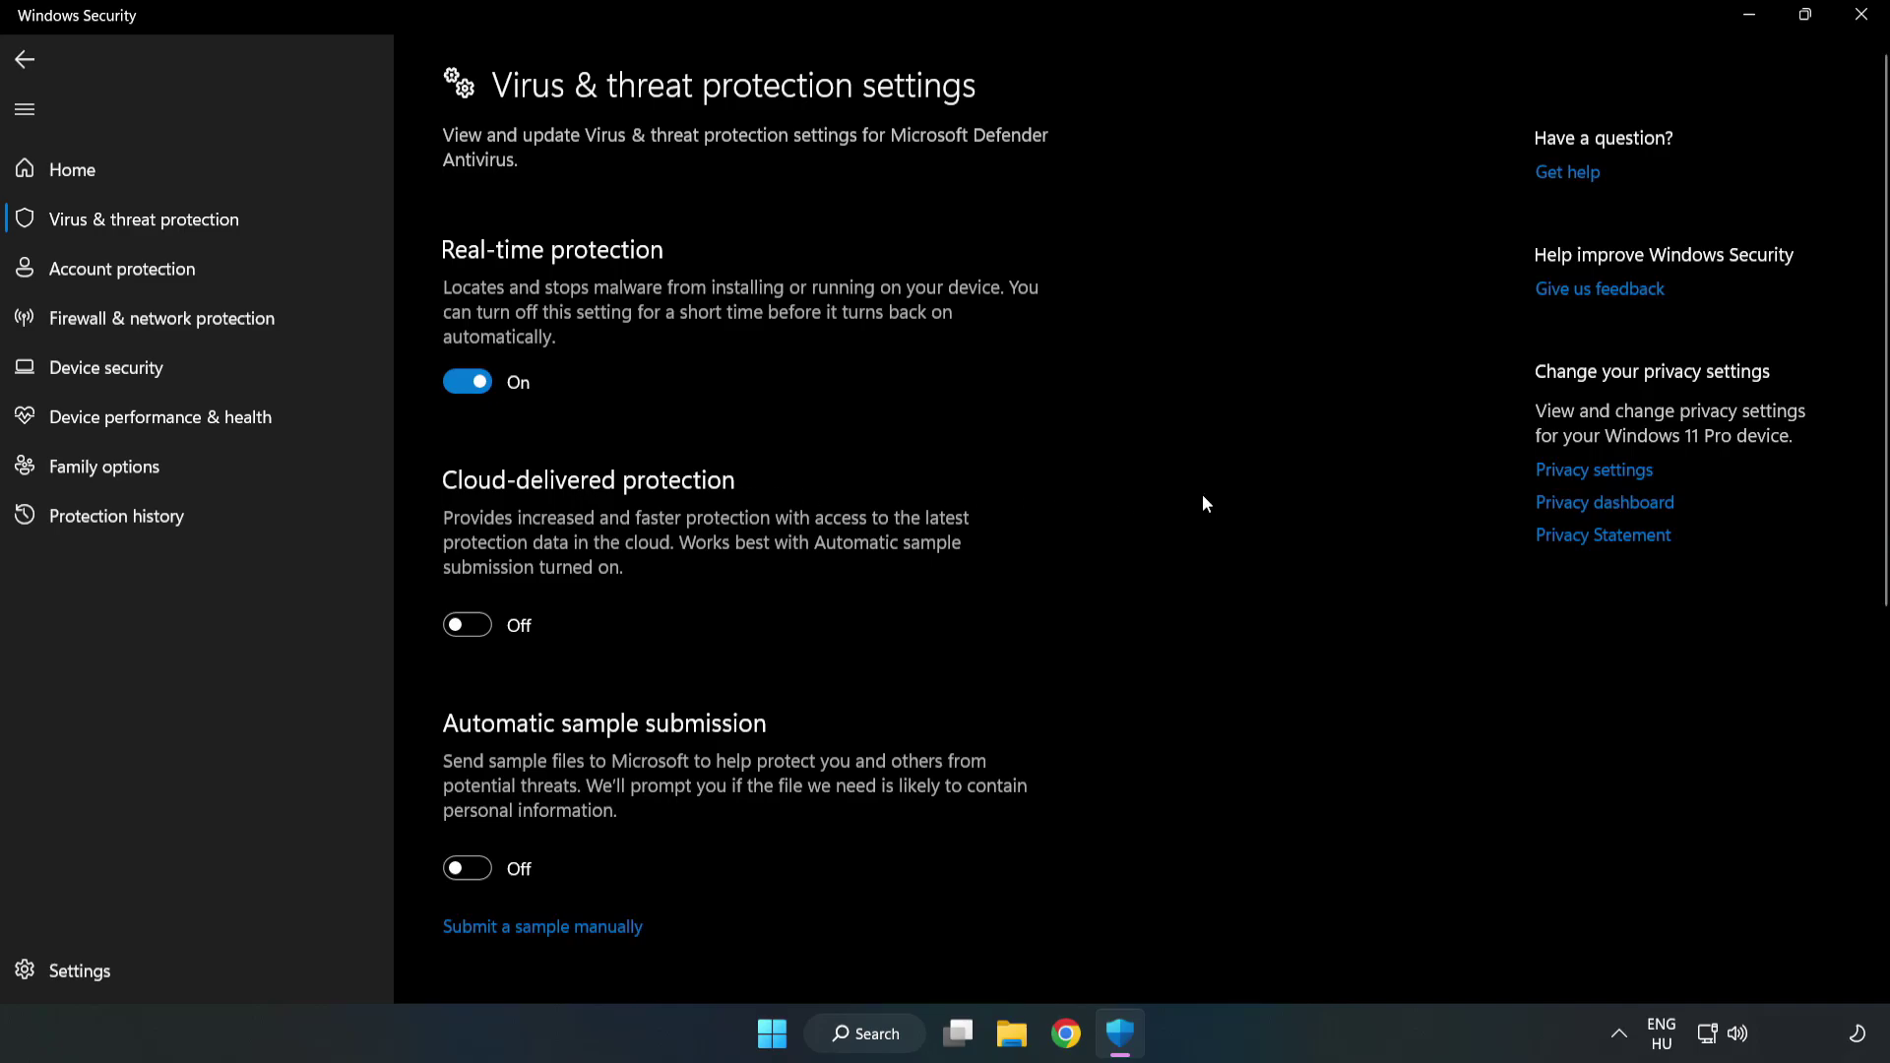
{"action": "scroll", "coordinate": [1202, 504], "scroll_direction": "down", "scroll_amount": 7}
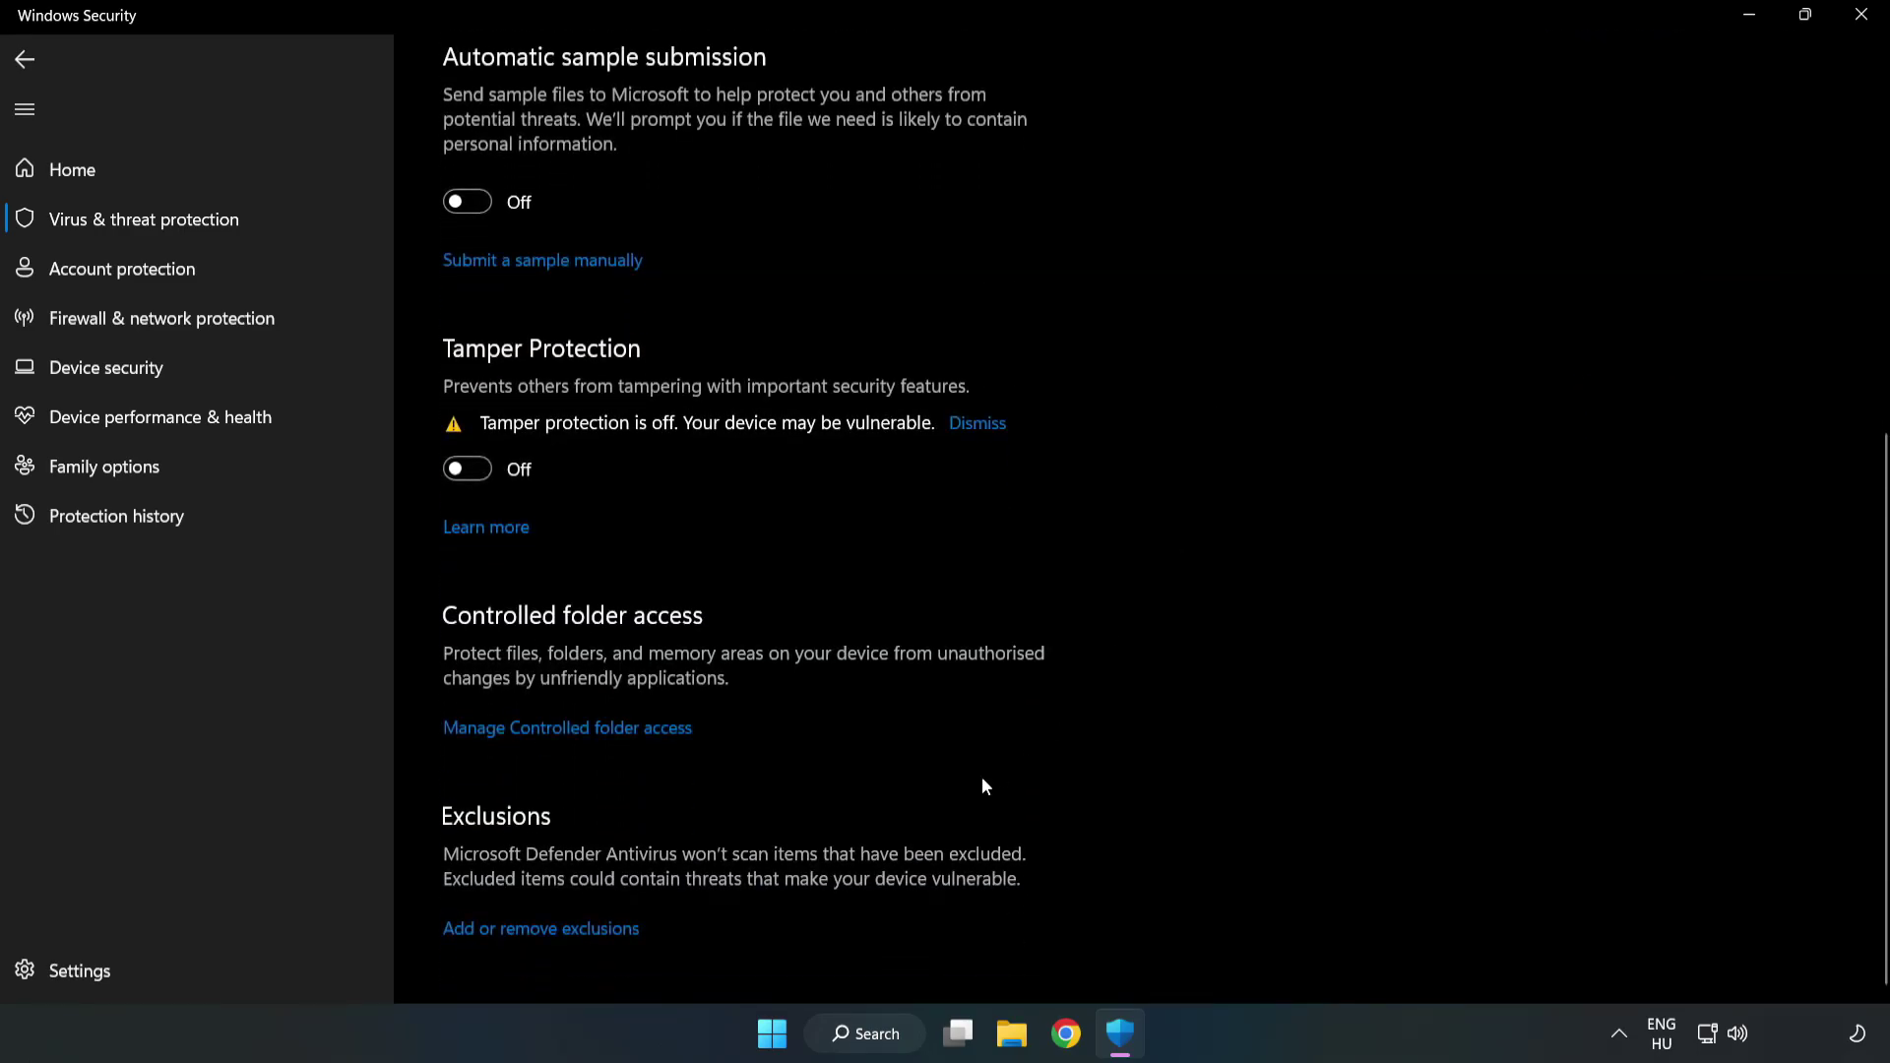
{"action": "left_click", "coordinate": [557, 930]}
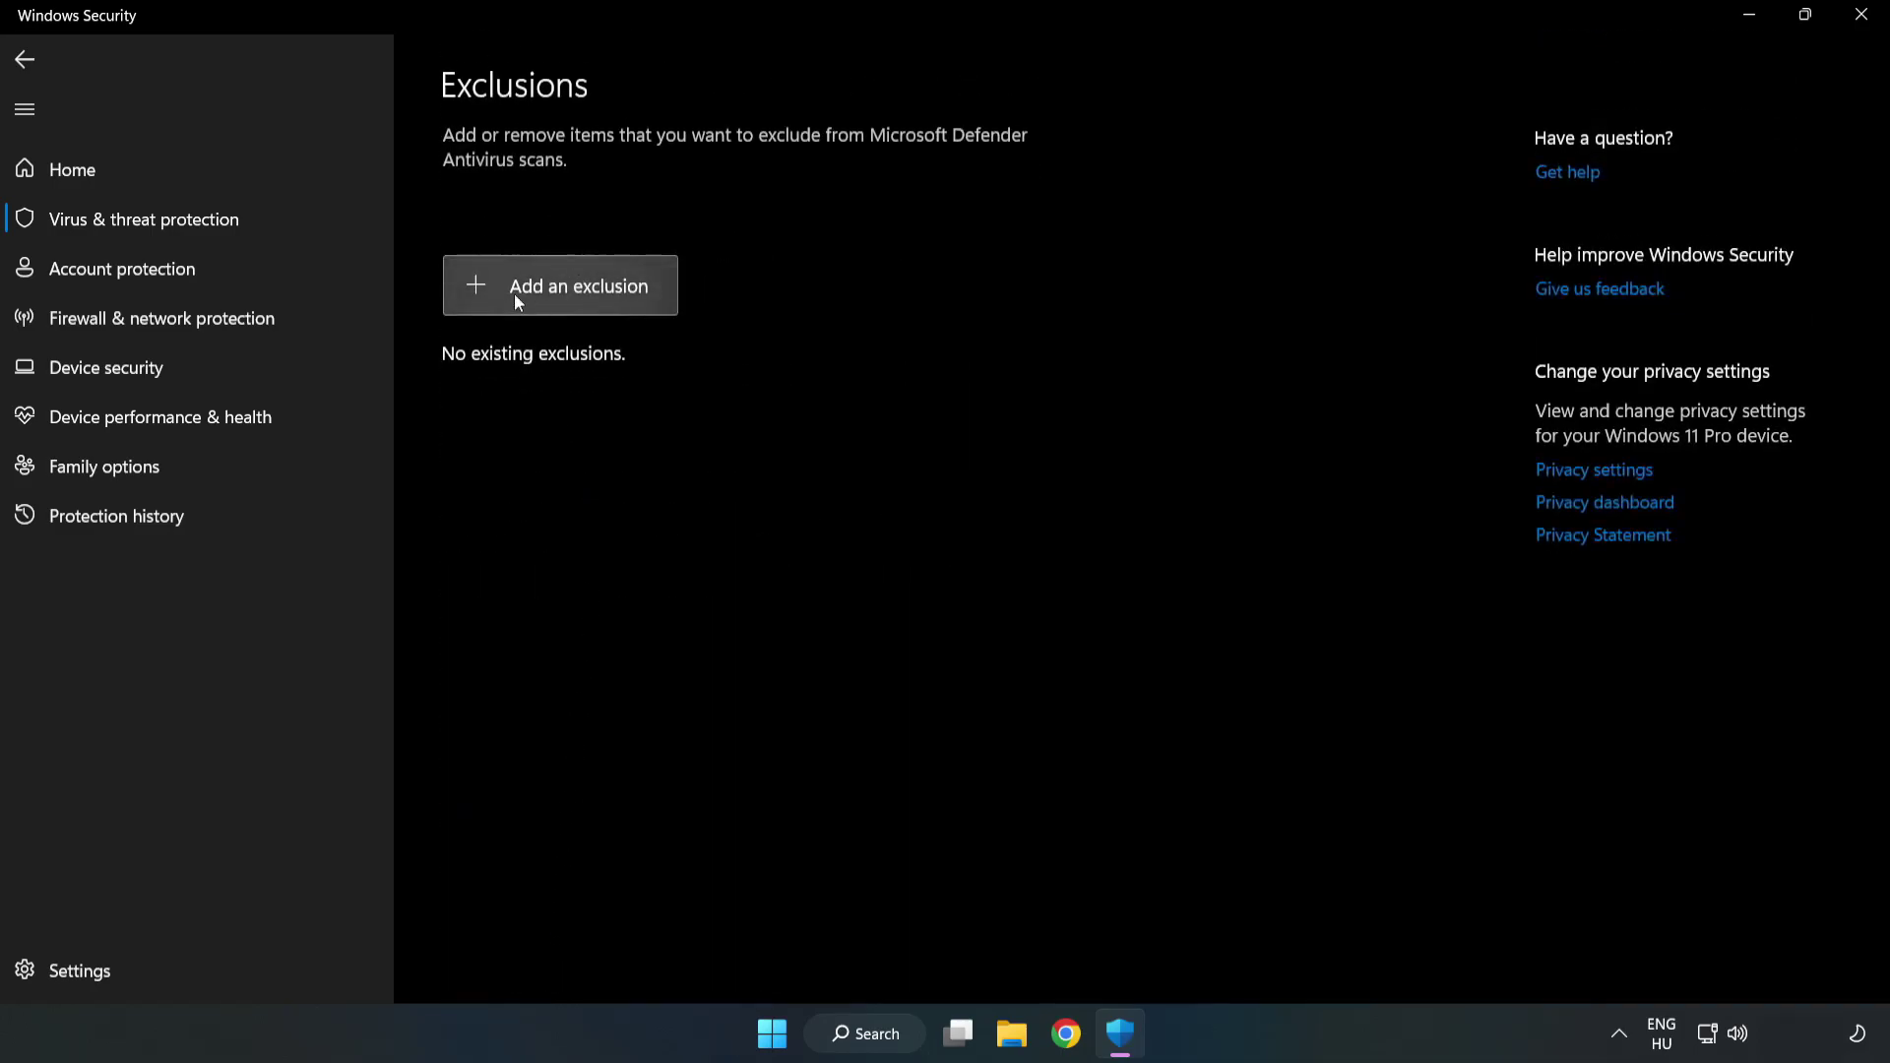
Add the NOT WORKING APP shortcut in Program Files (x86) as a file exclusion, then close Windows Security.
{"action": "left_click", "coordinate": [580, 299]}
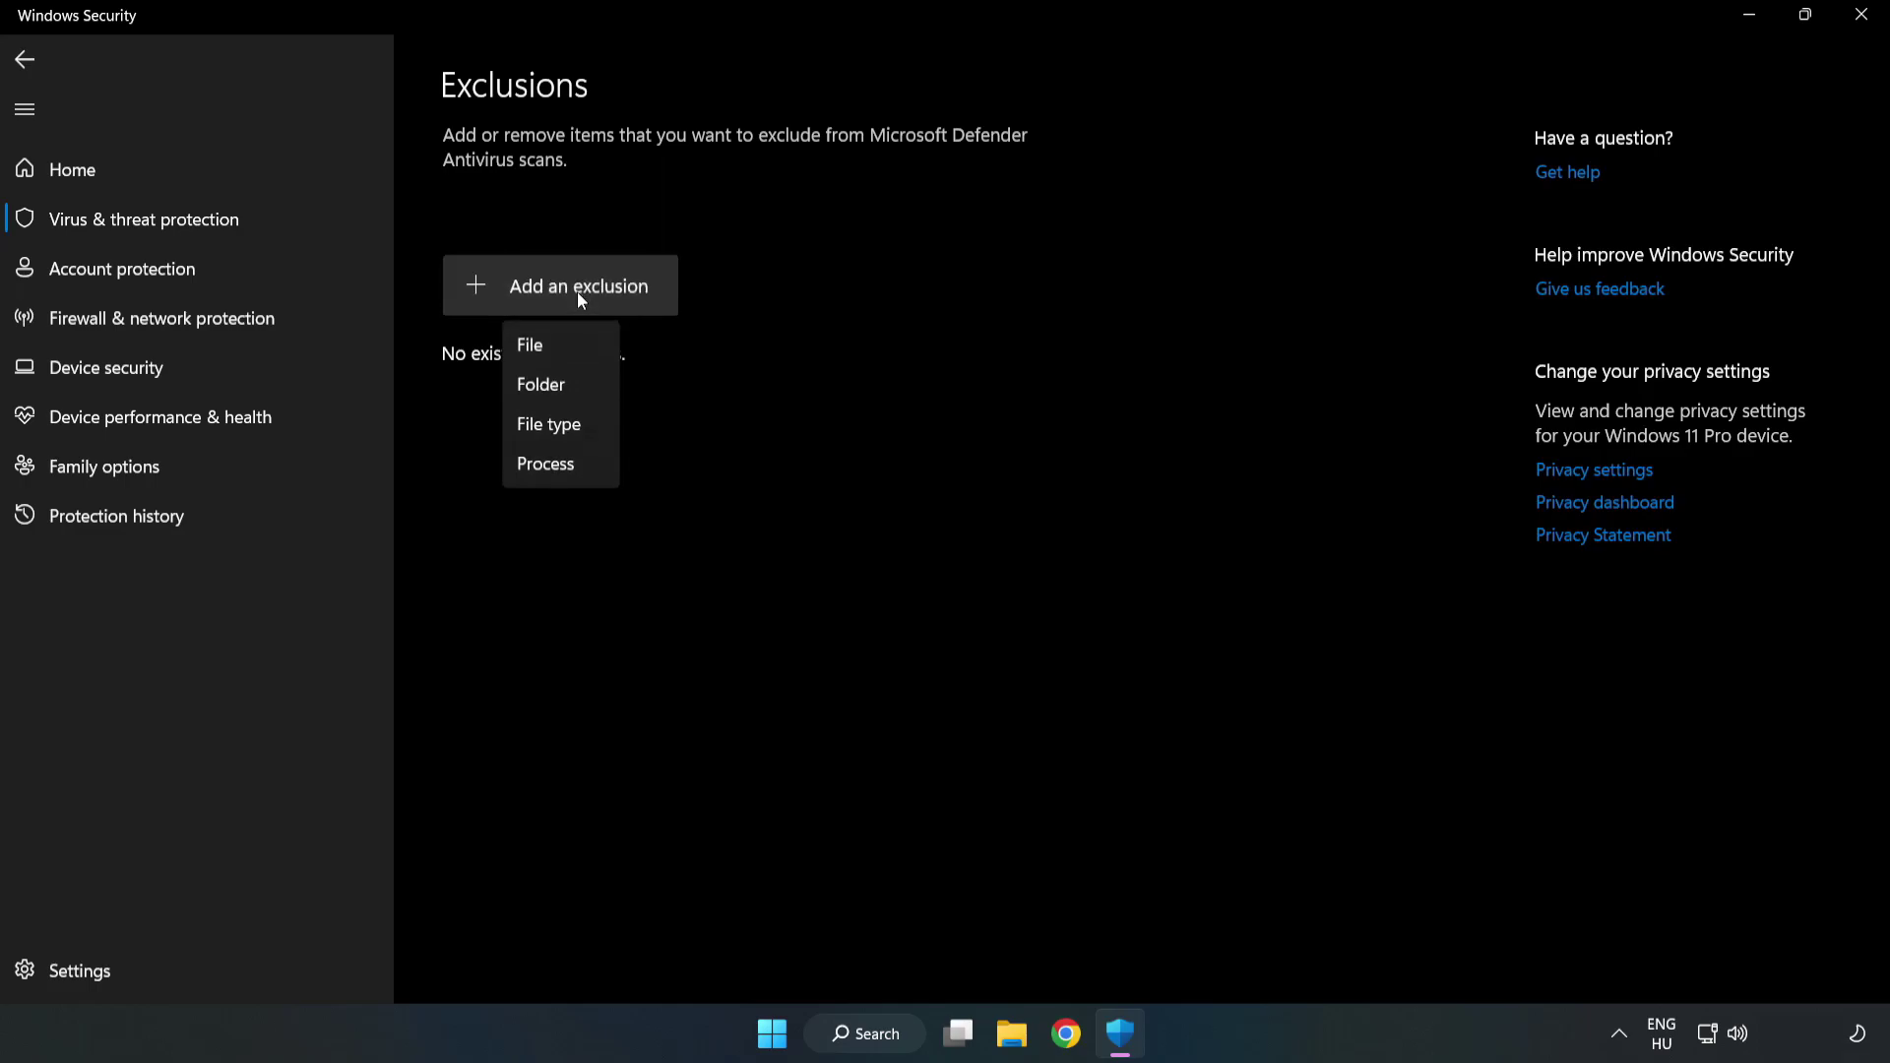
{"action": "left_click", "coordinate": [539, 347]}
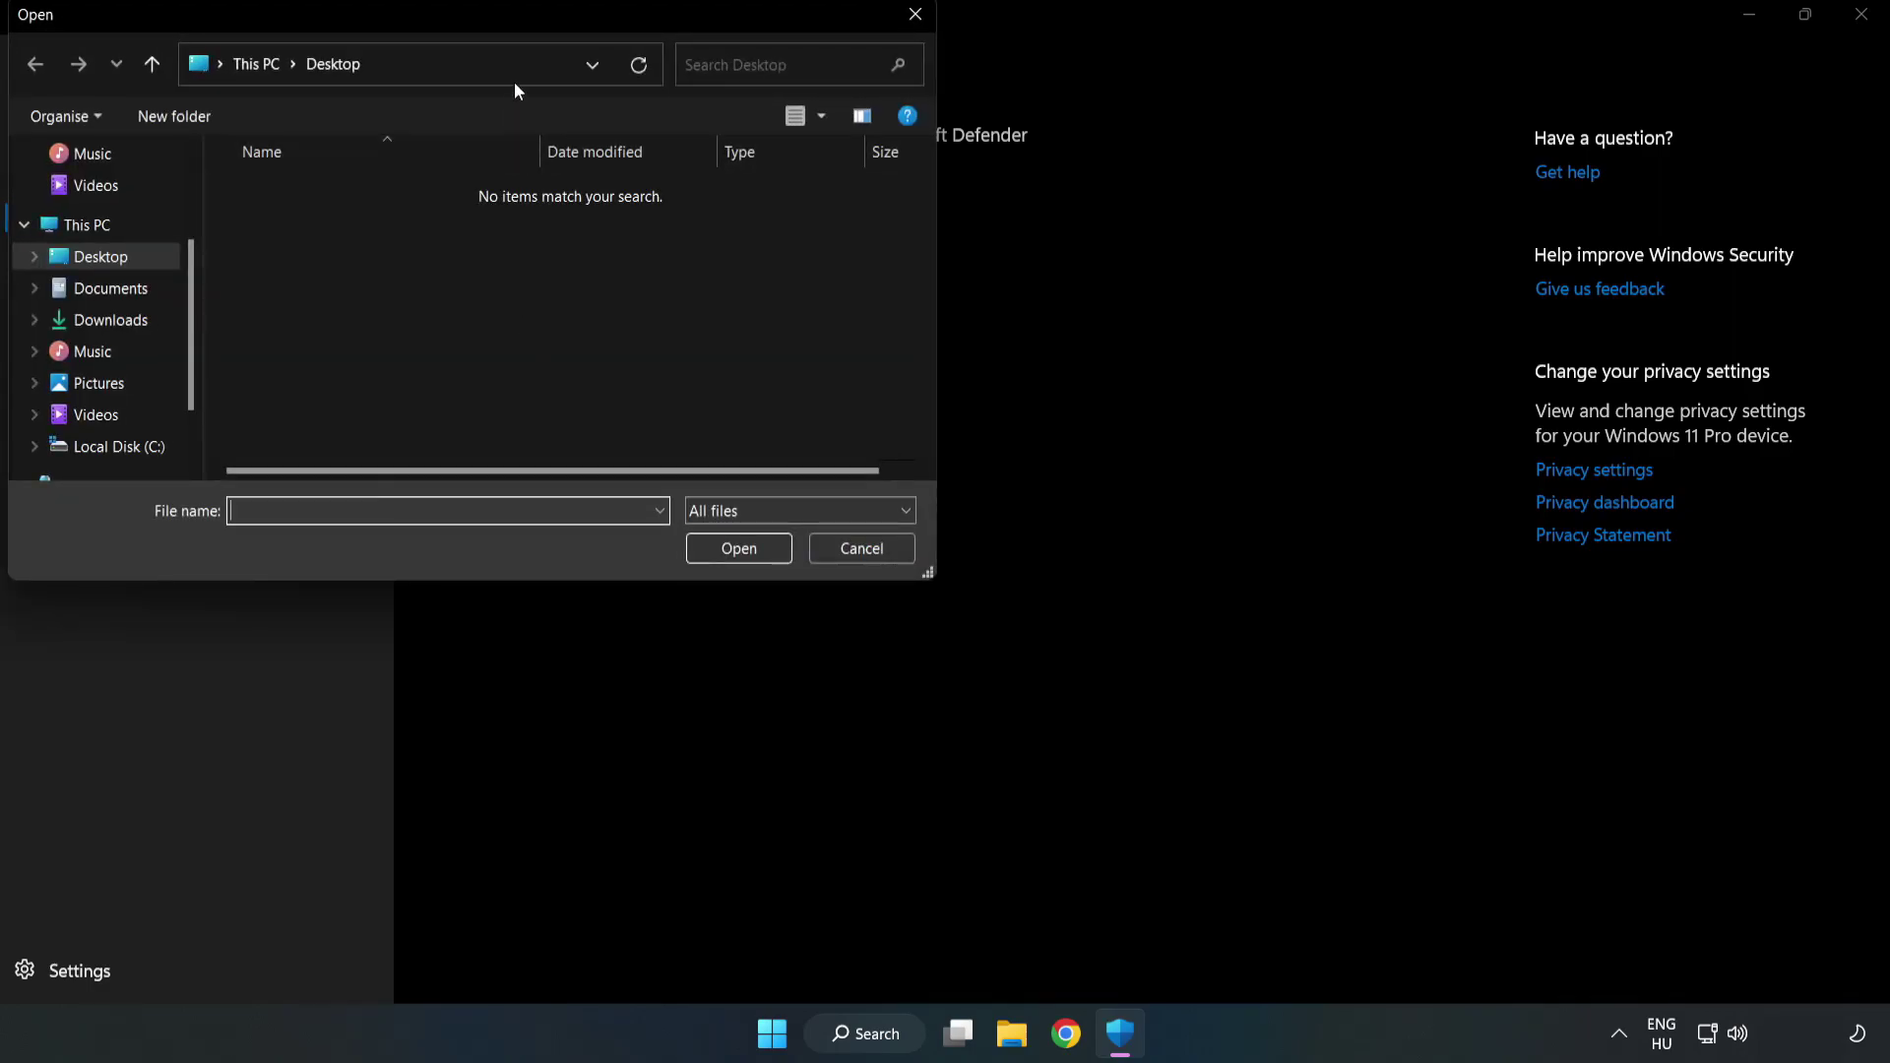
{"action": "left_click_drag", "start_coordinate": [511, 18], "coordinate": [870, 209]}
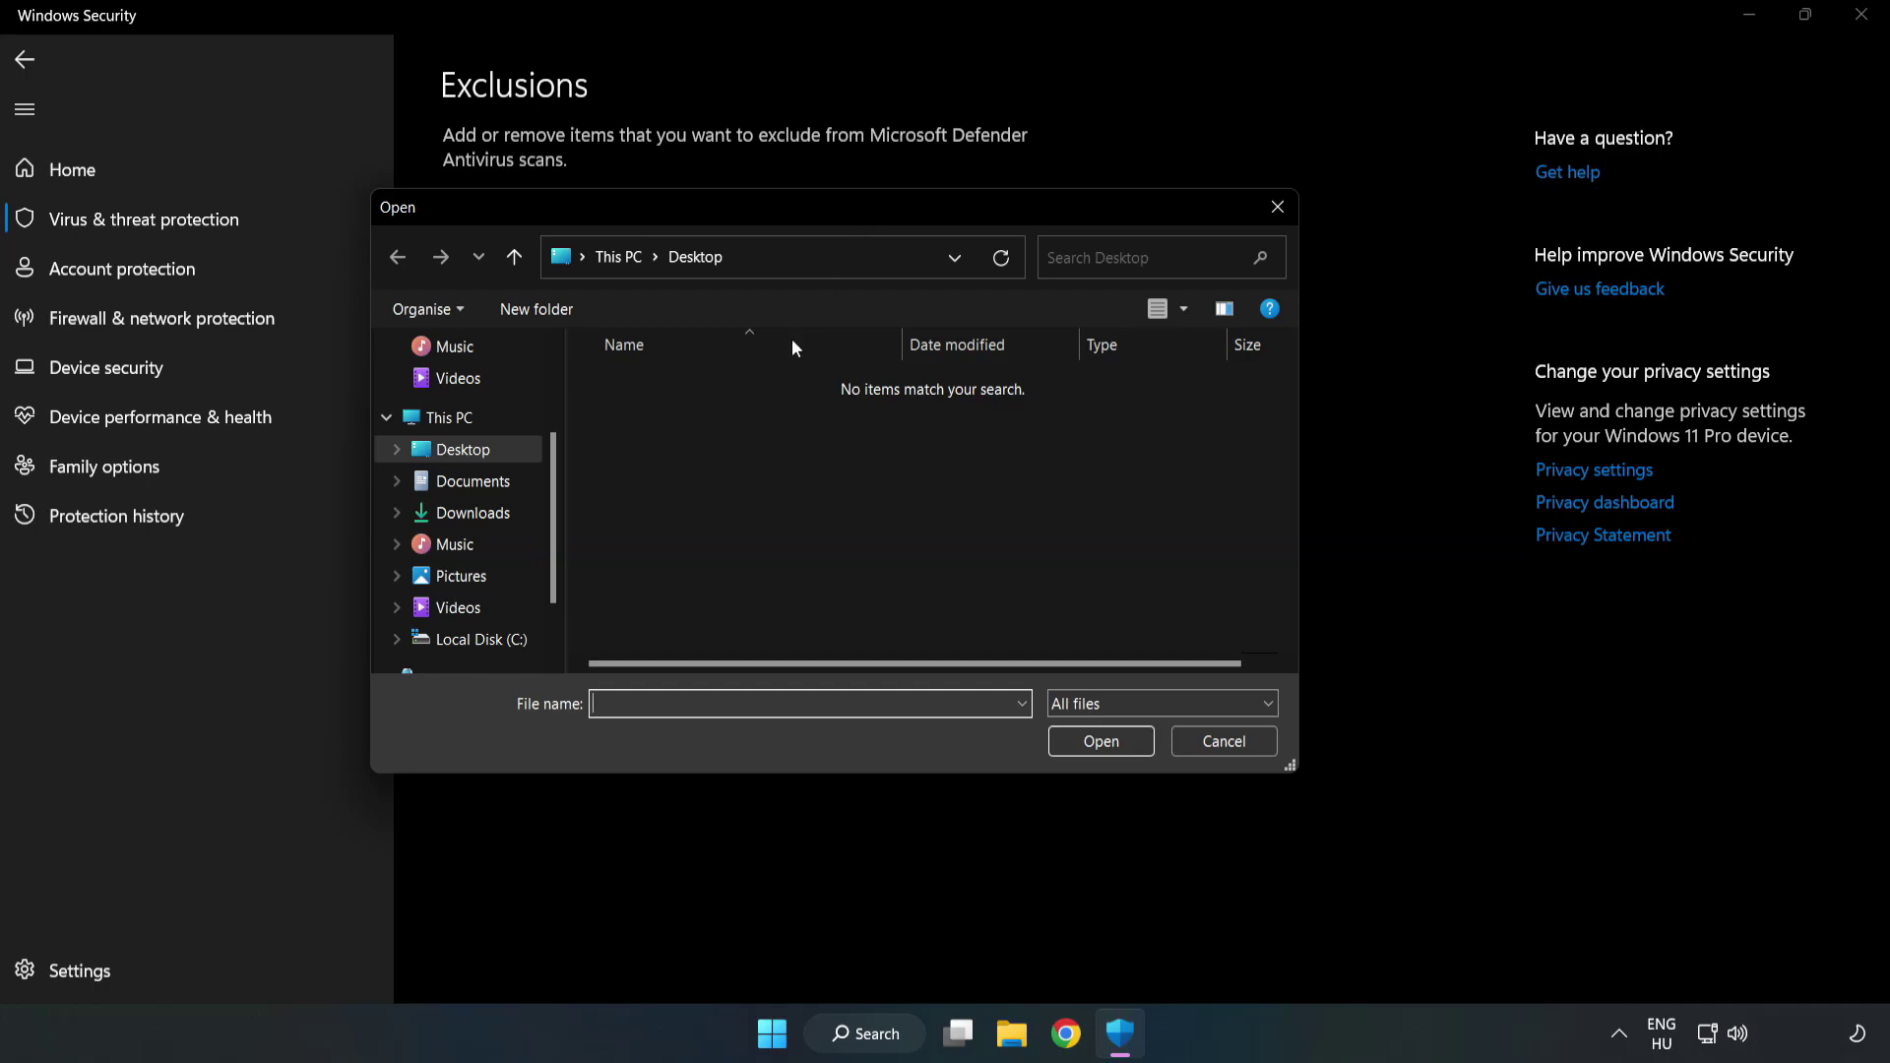
{"action": "left_click", "coordinate": [483, 640]}
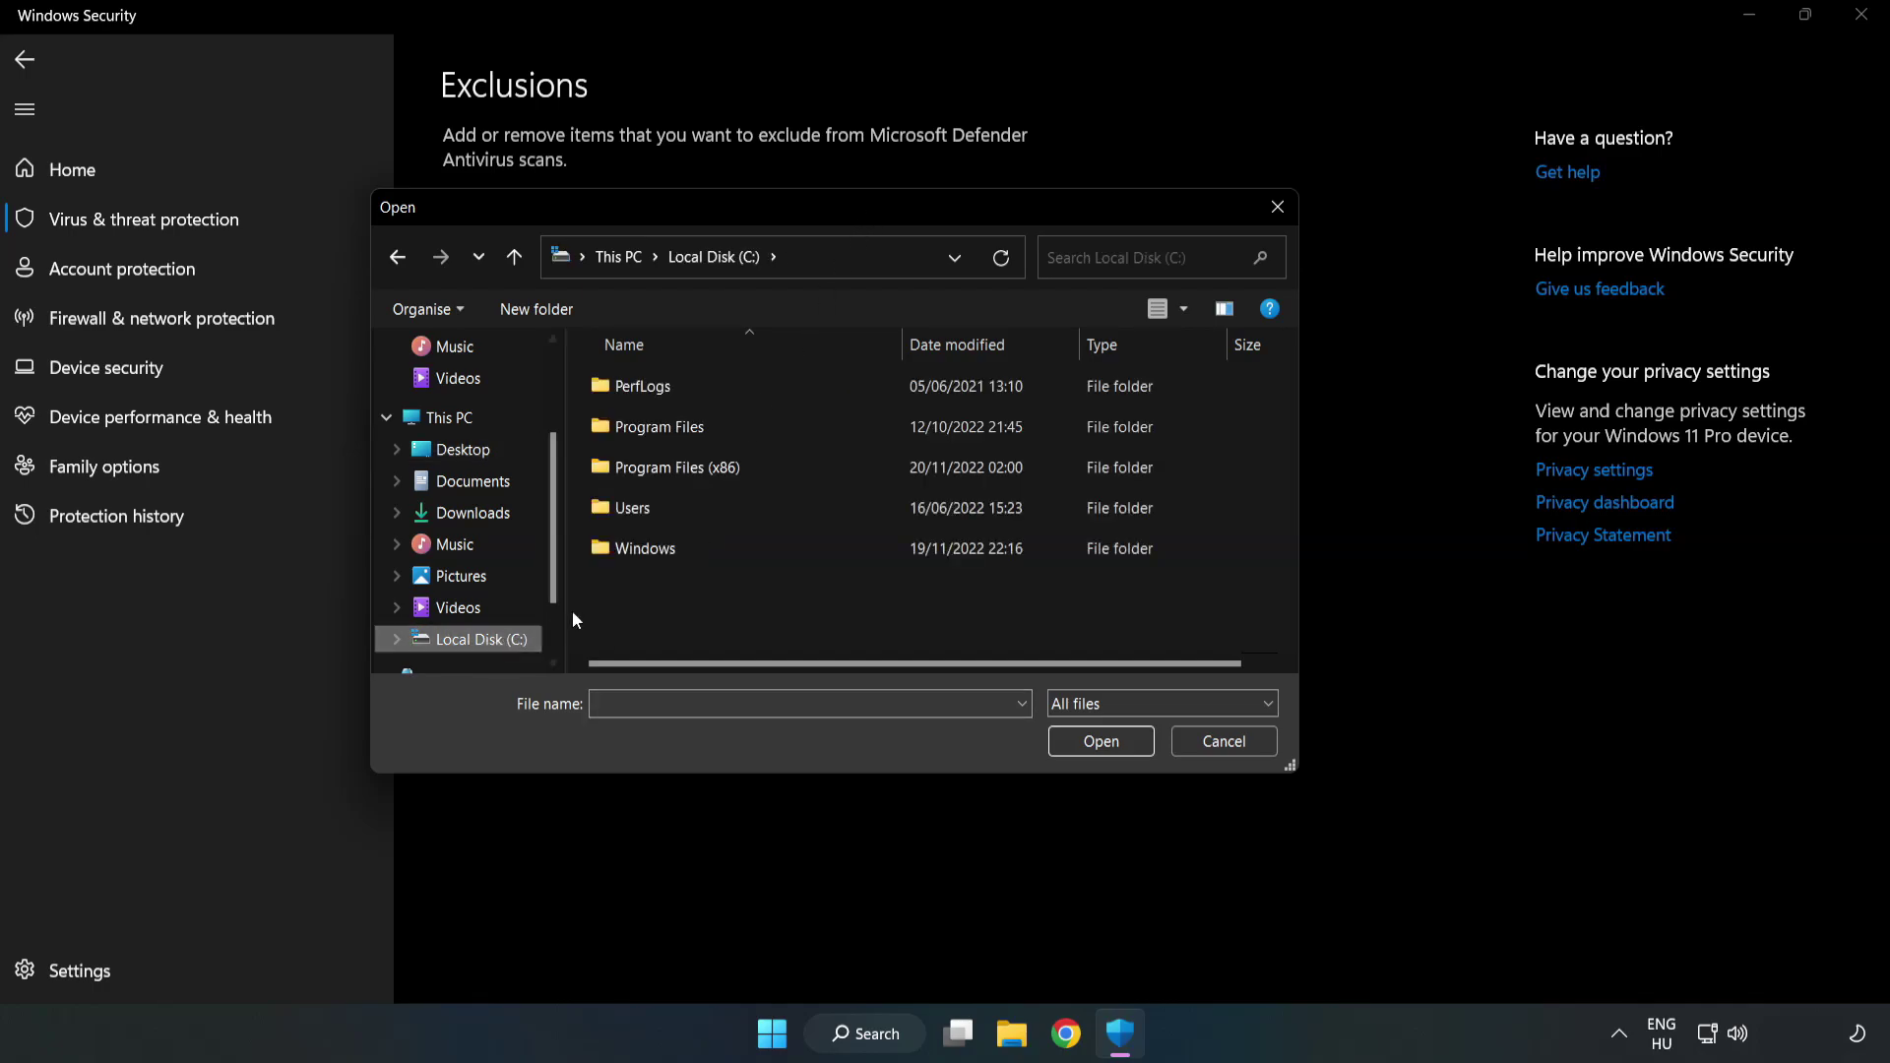
{"action": "double_click", "coordinate": [742, 470]}
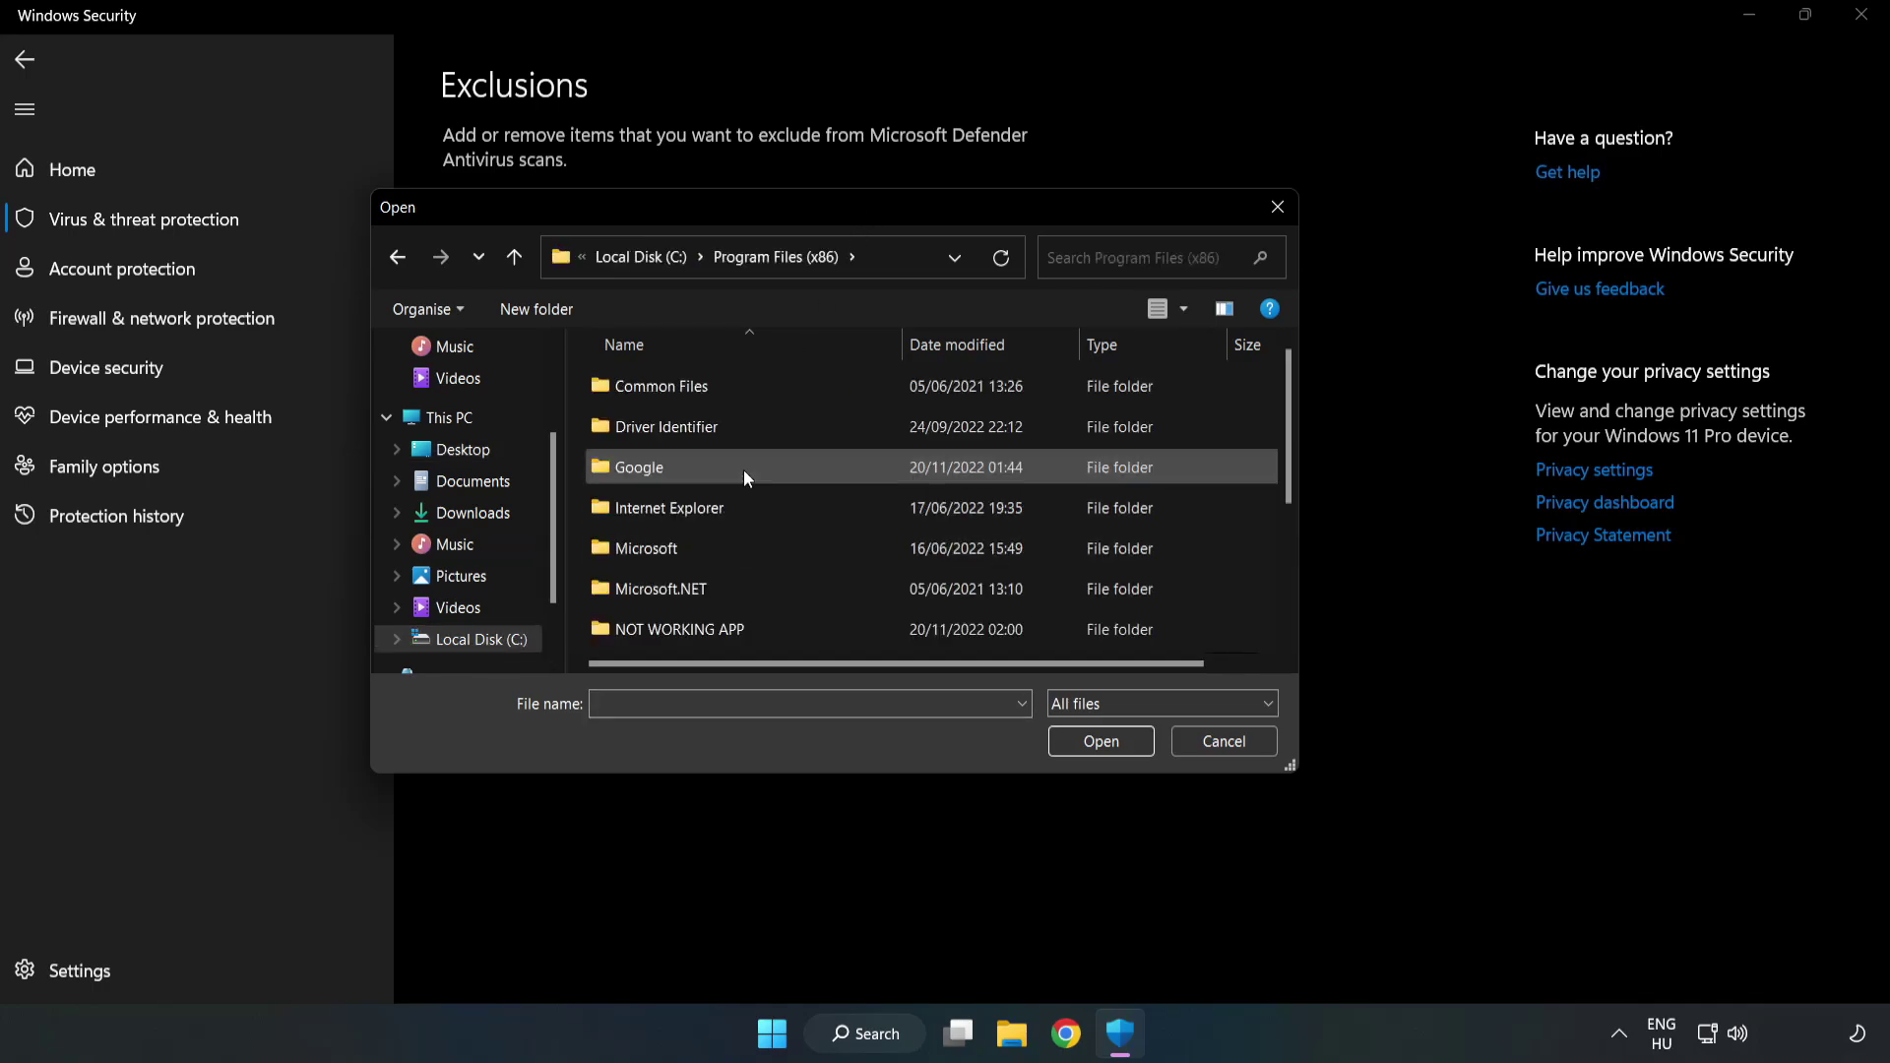
{"action": "double_click", "coordinate": [742, 626]}
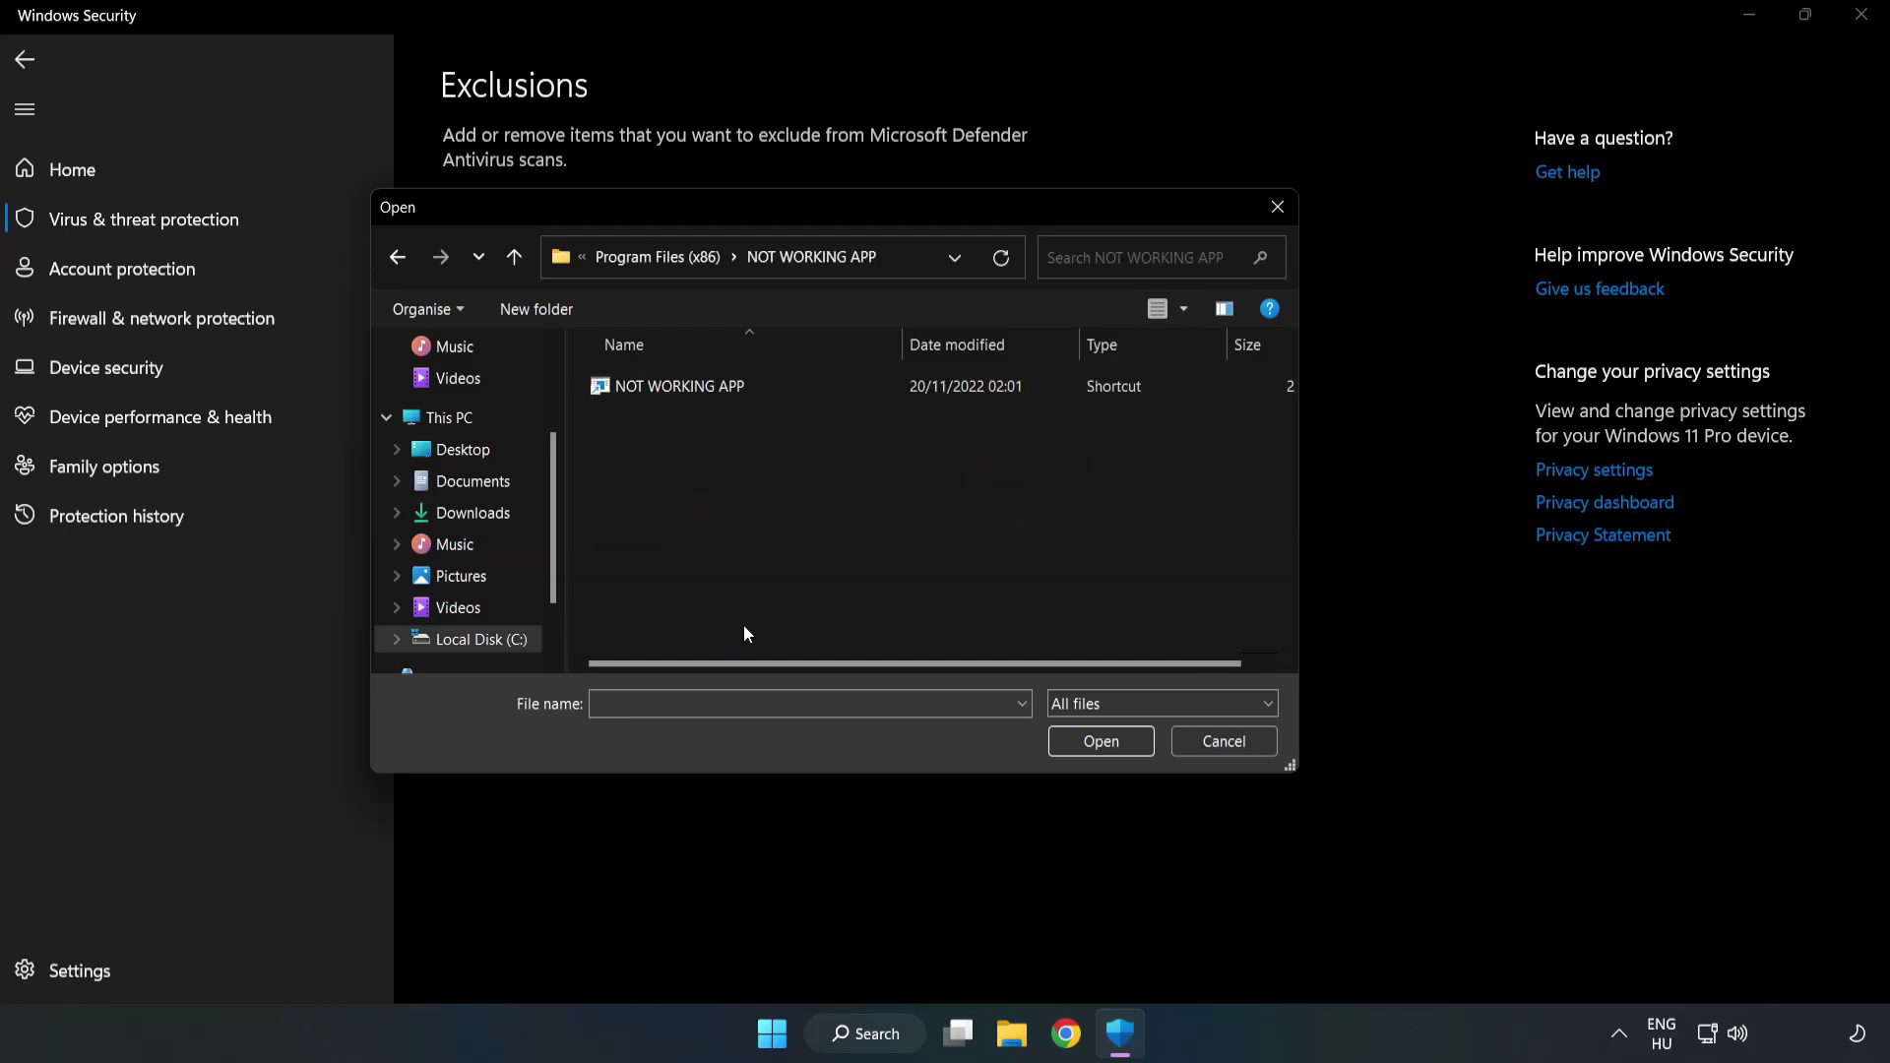
{"action": "left_click", "coordinate": [665, 384]}
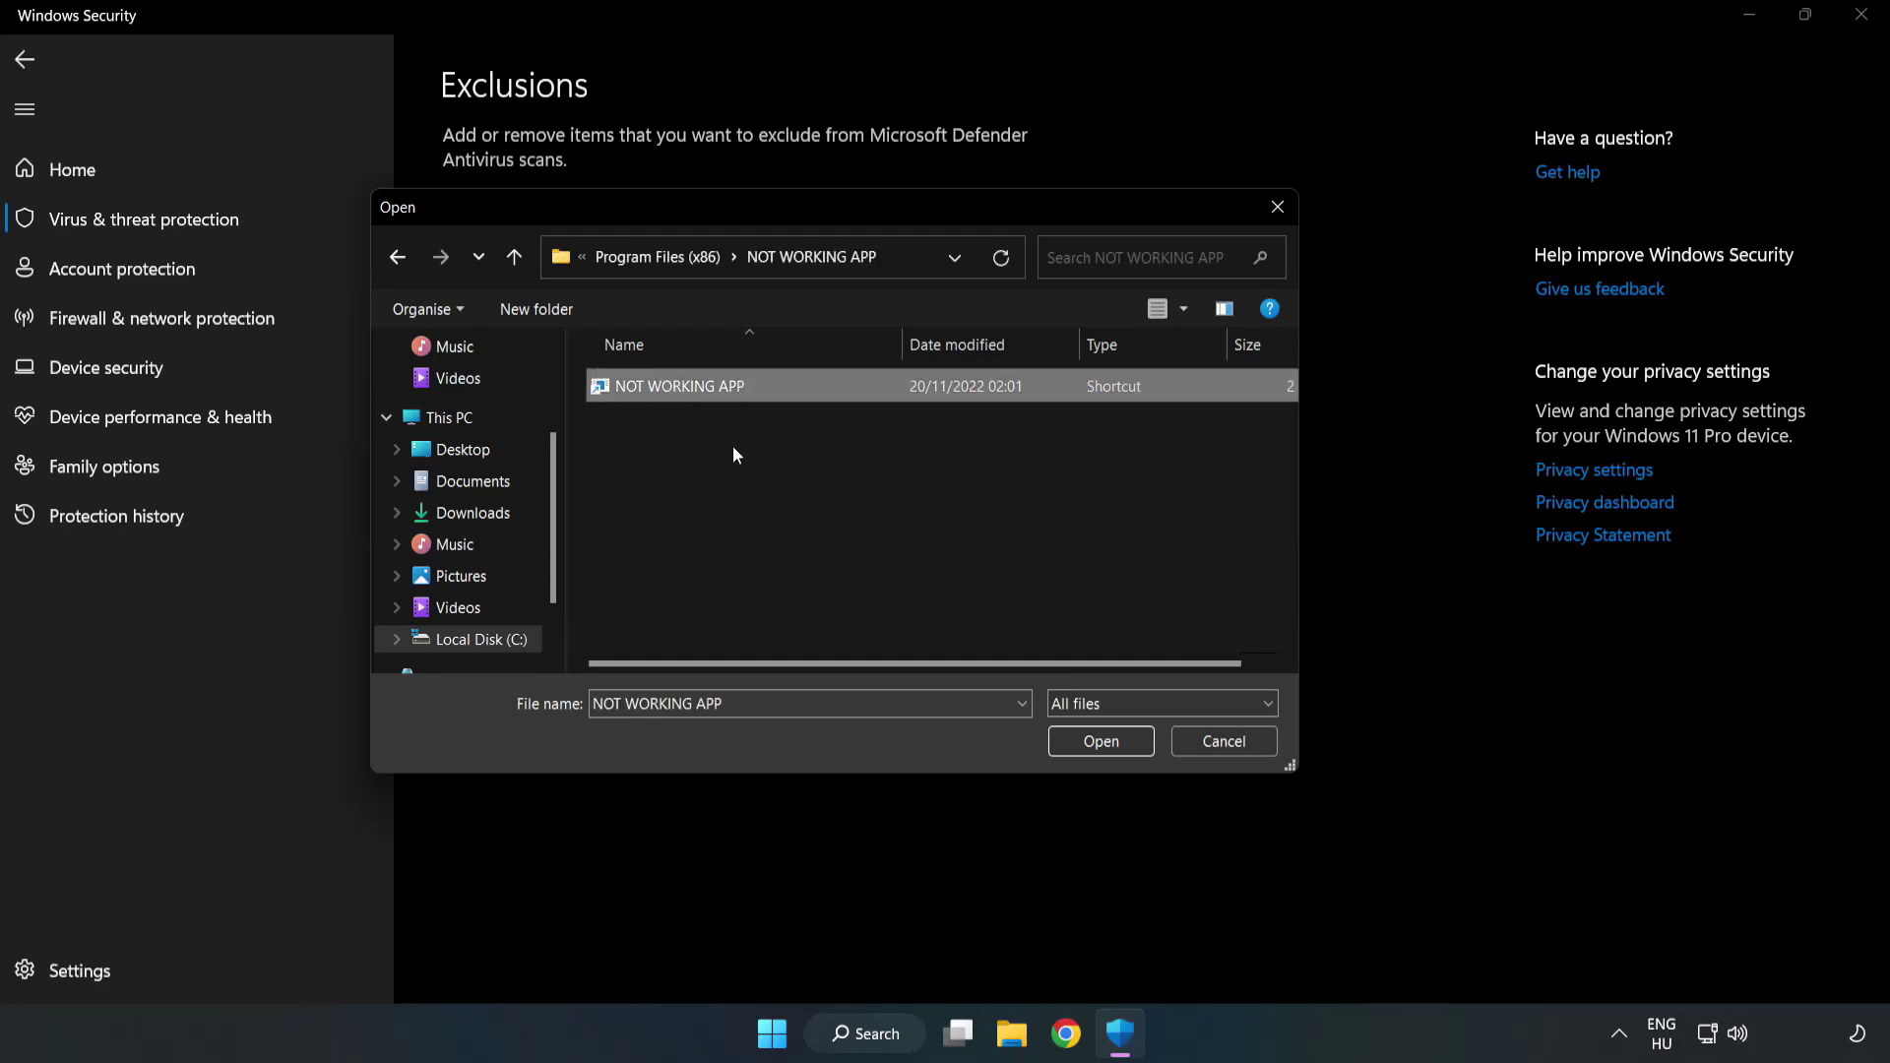
{"action": "left_click", "coordinate": [1090, 750]}
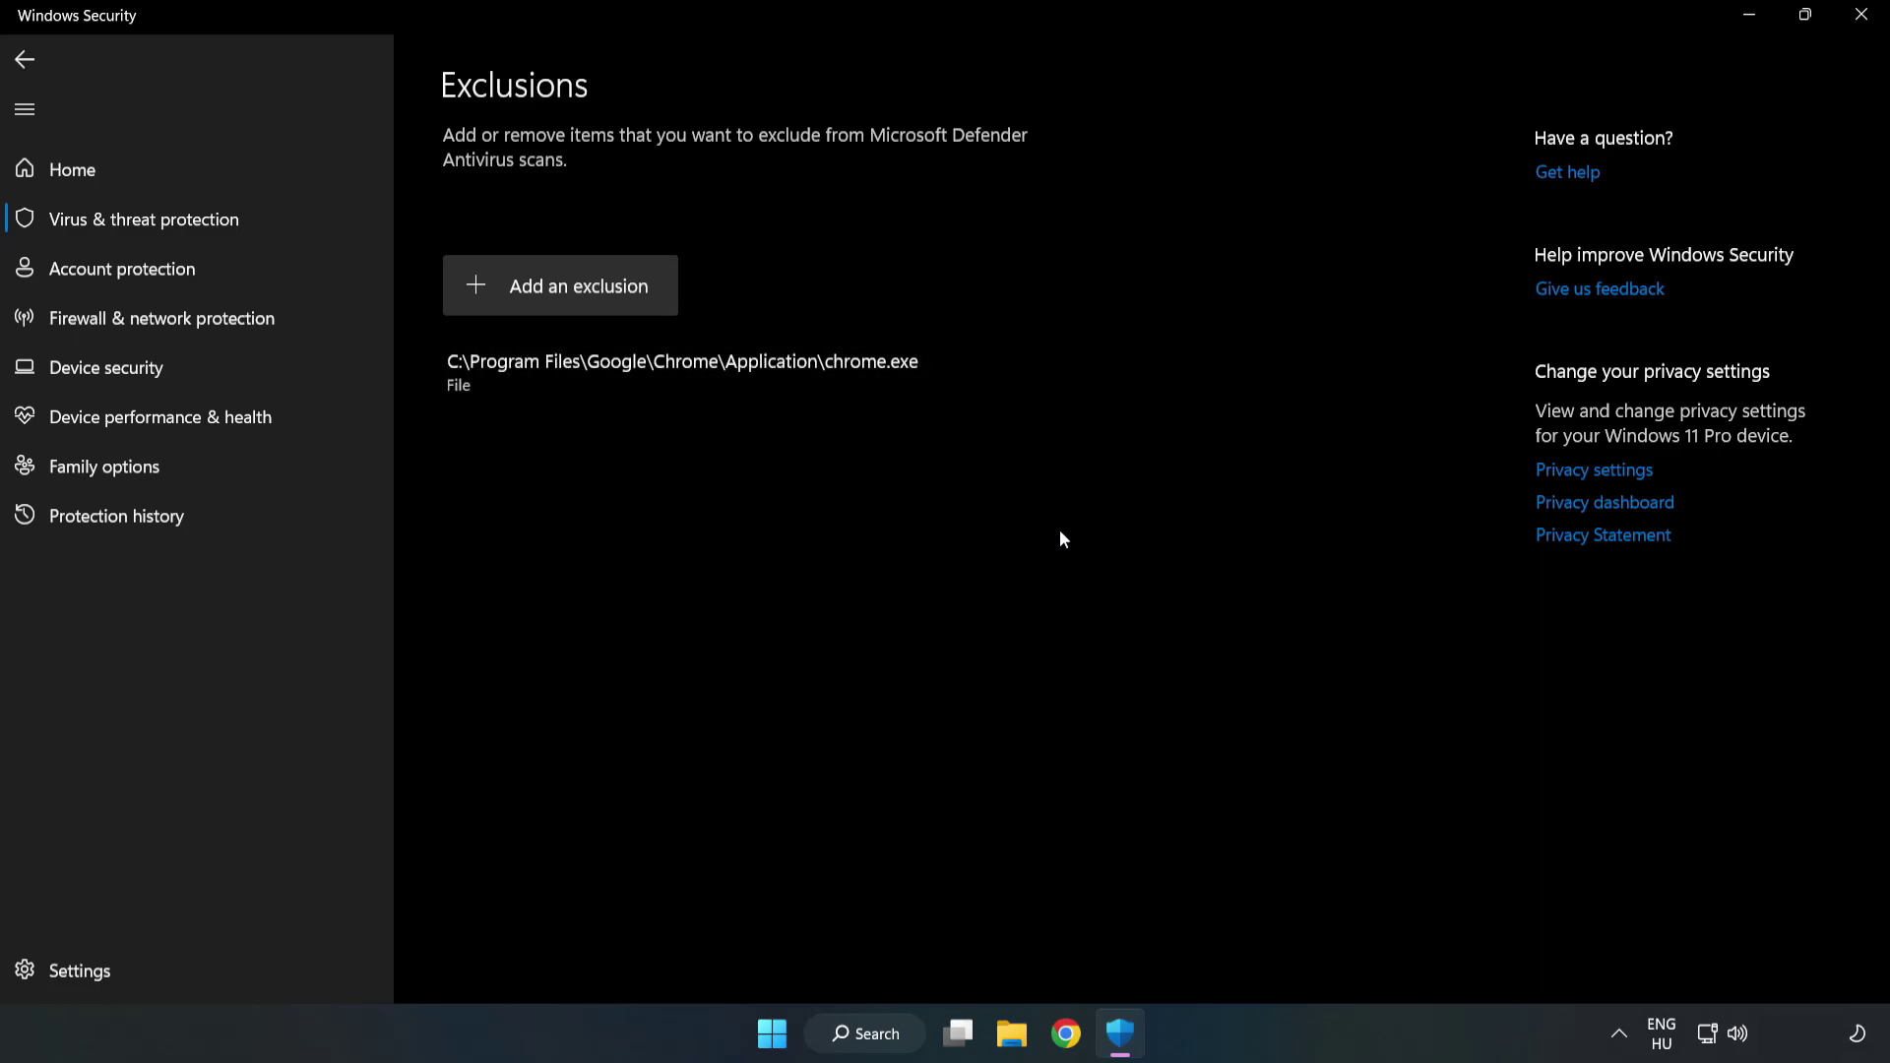
{"action": "left_click", "coordinate": [1860, 25]}
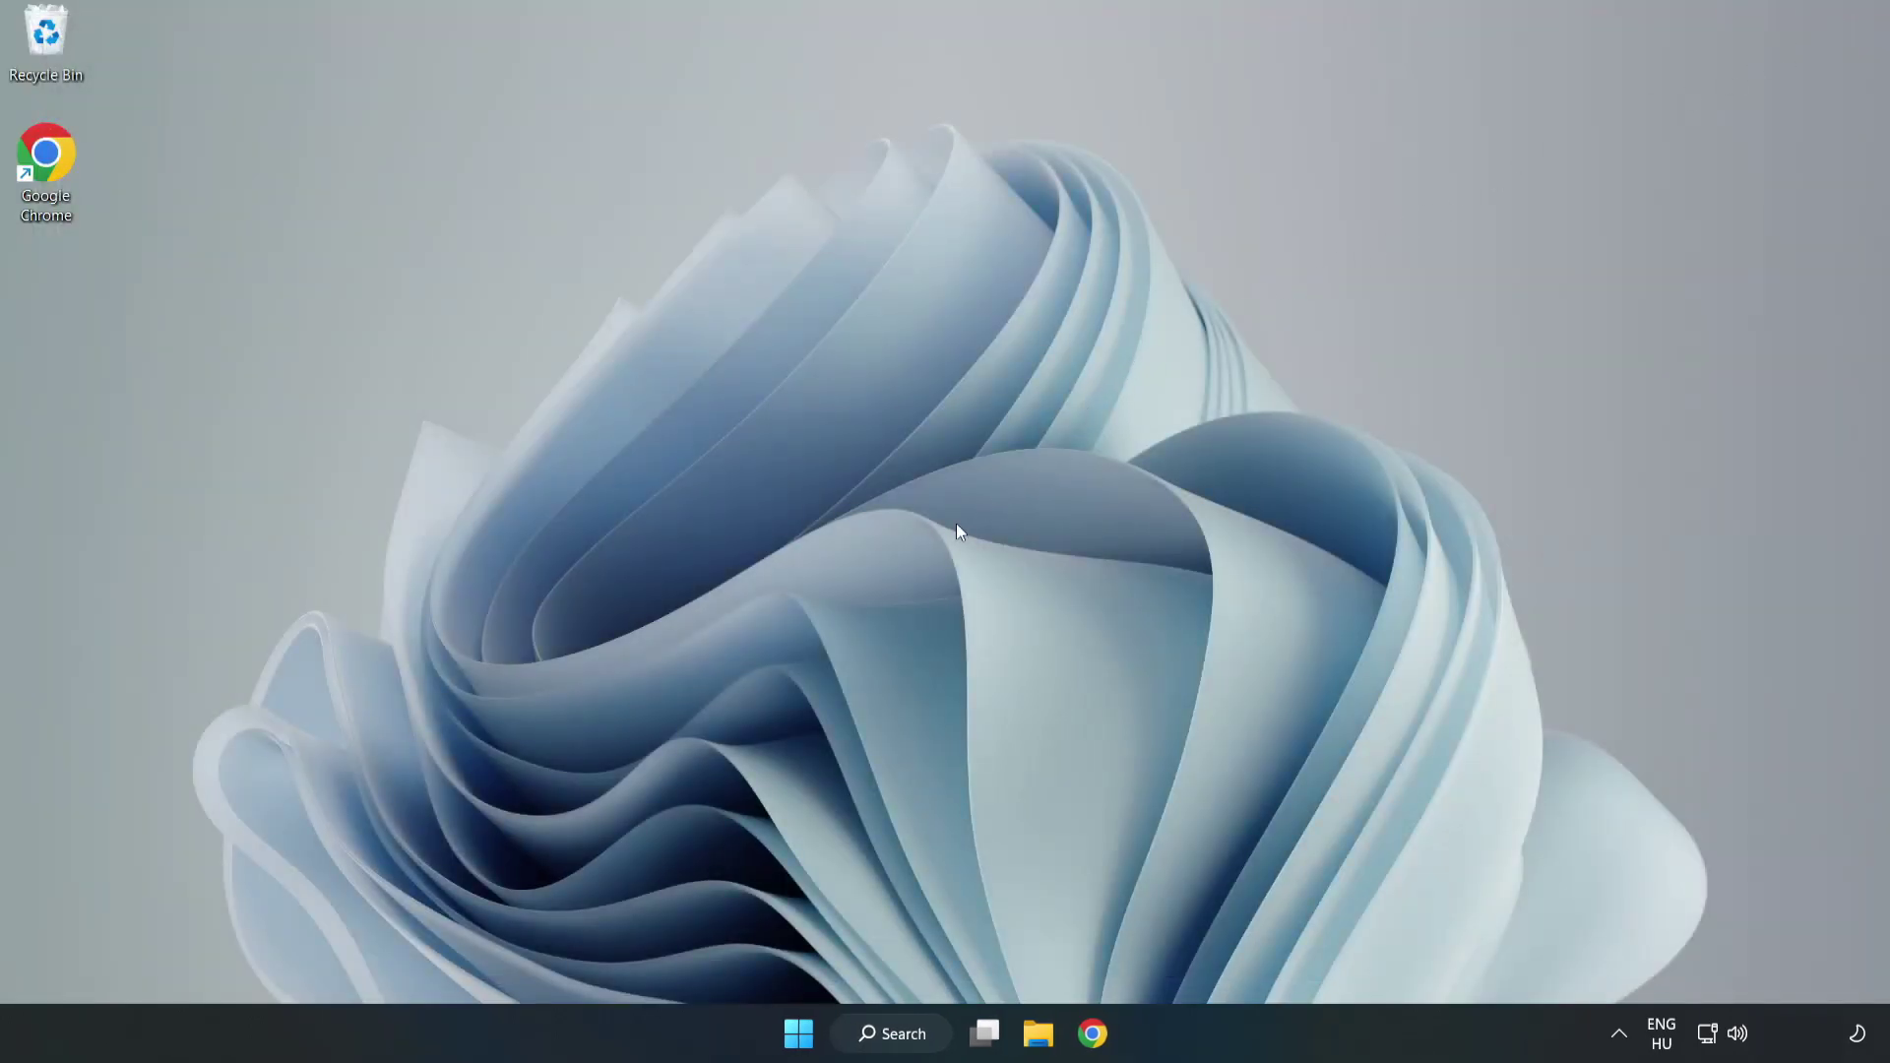
Bring up the Start menu's power options.
{"action": "left_click", "coordinate": [798, 1032]}
{"action": "left_click", "coordinate": [1250, 948]}
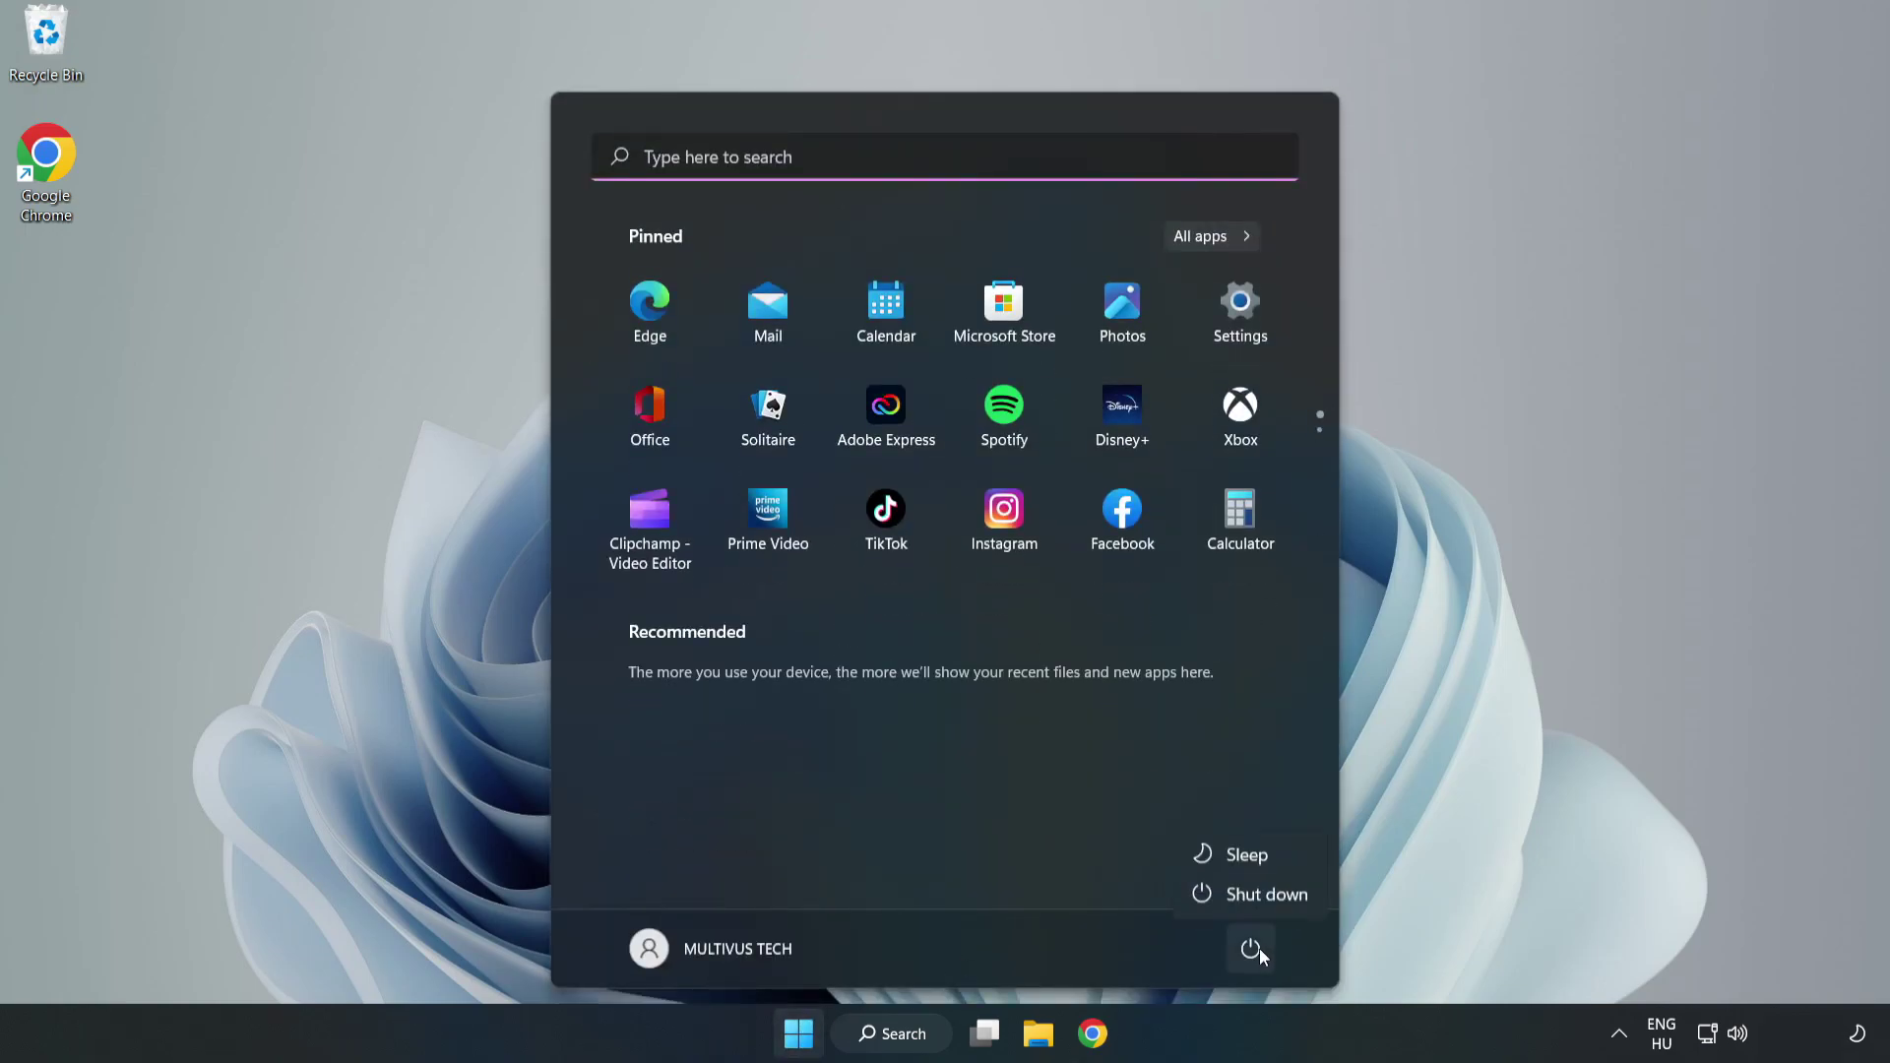